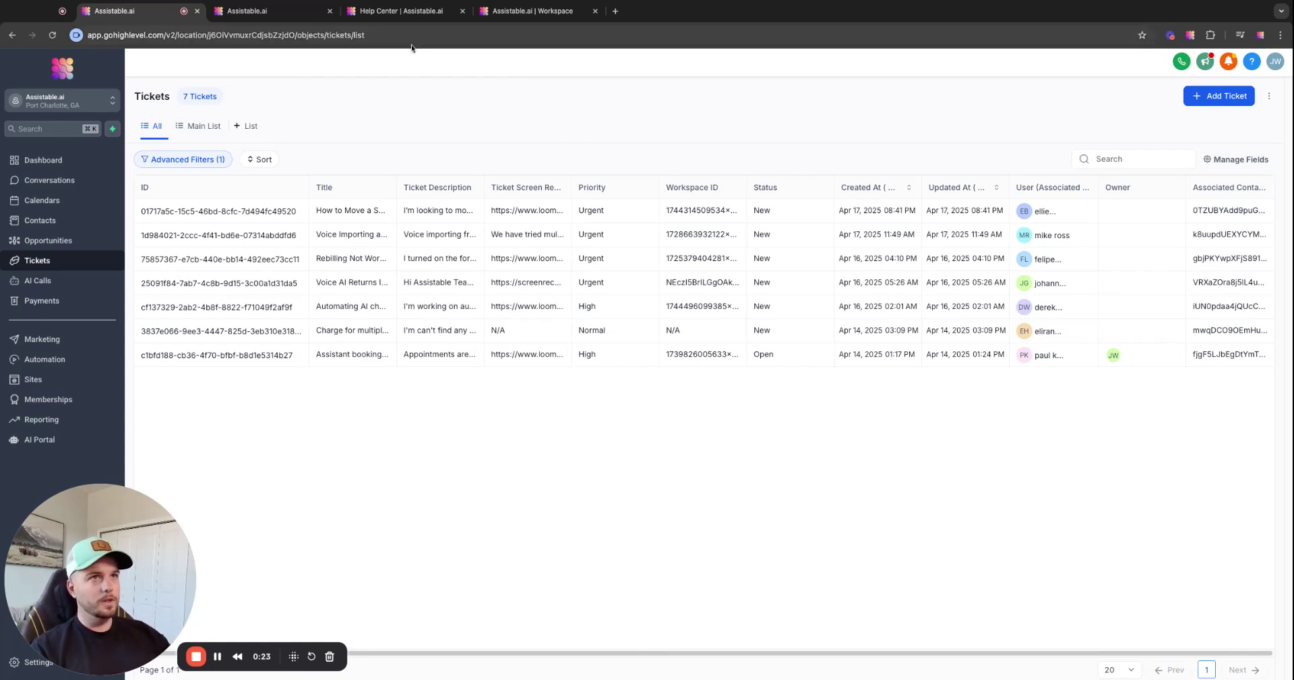
Switch from the GoHighLevel Tickets list to the Assistable.ai Help Center browser tab
{"action": "left_click", "coordinate": [405, 11]}
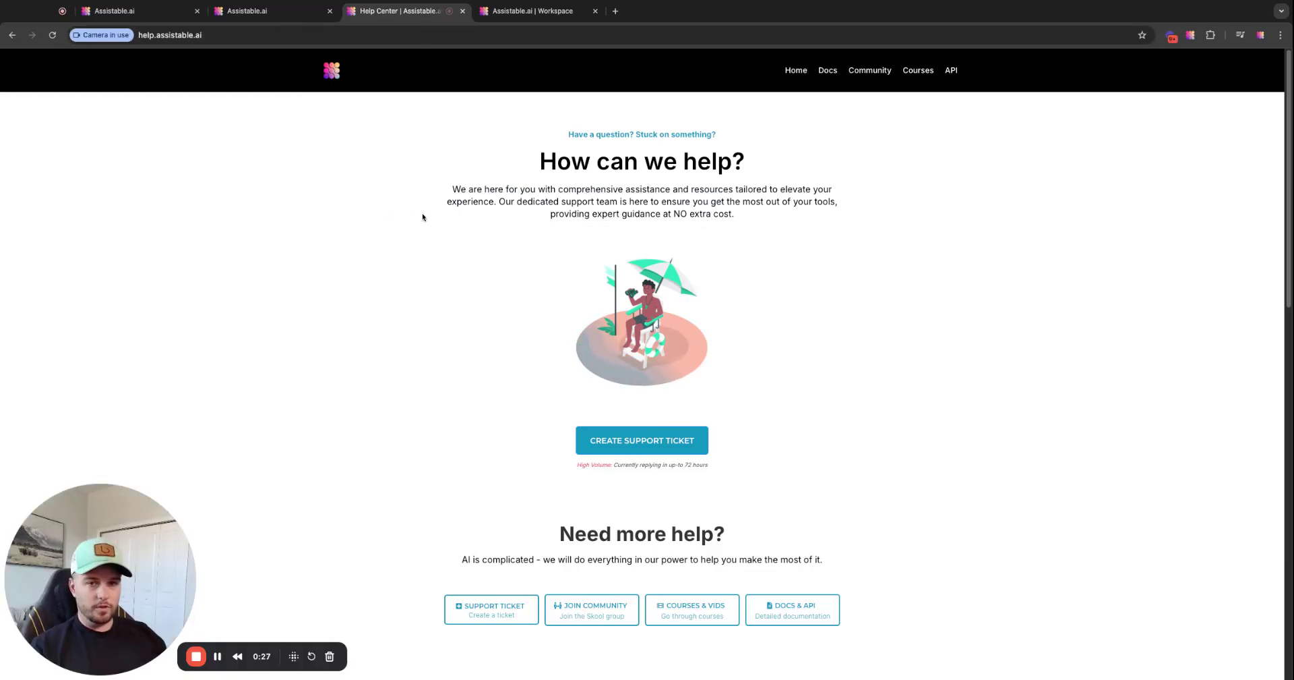
Preview and close the Create Support Ticket form, then return to GoHighLevel's Tickets list
{"action": "scroll", "coordinate": [796, 369], "scroll_direction": "down", "scroll_amount": 15}
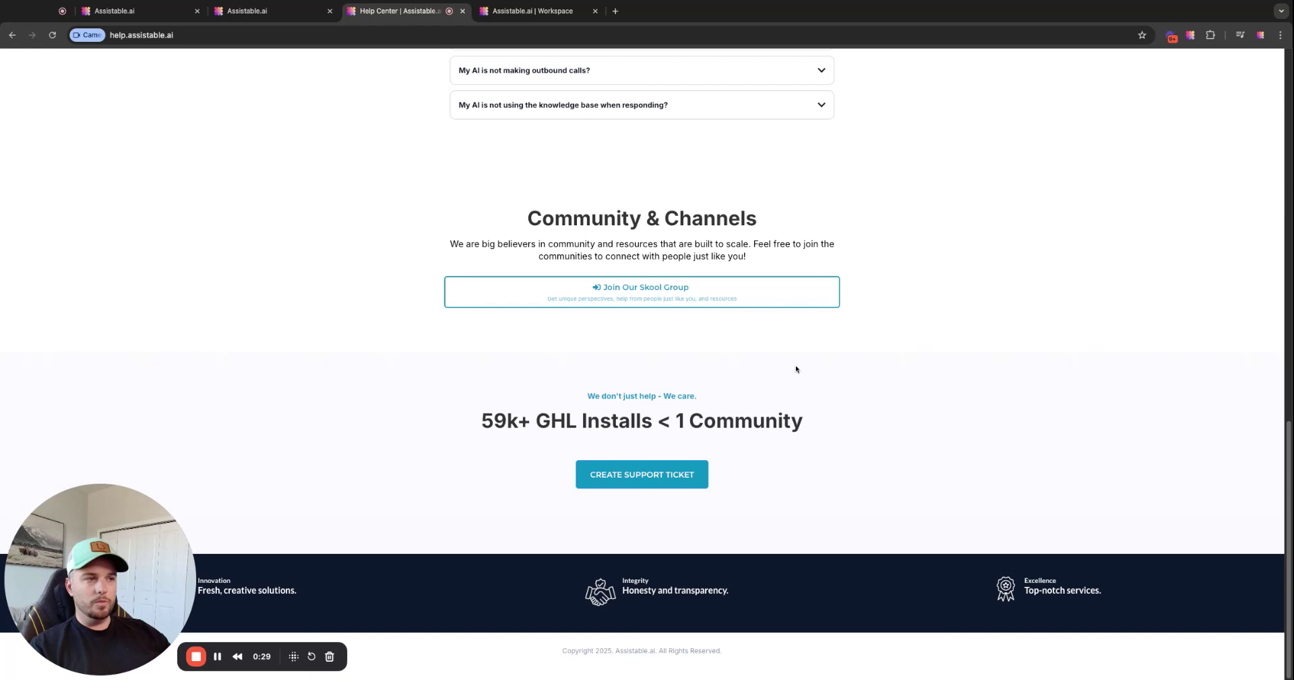
{"action": "scroll", "coordinate": [796, 368], "scroll_direction": "up", "scroll_amount": 15}
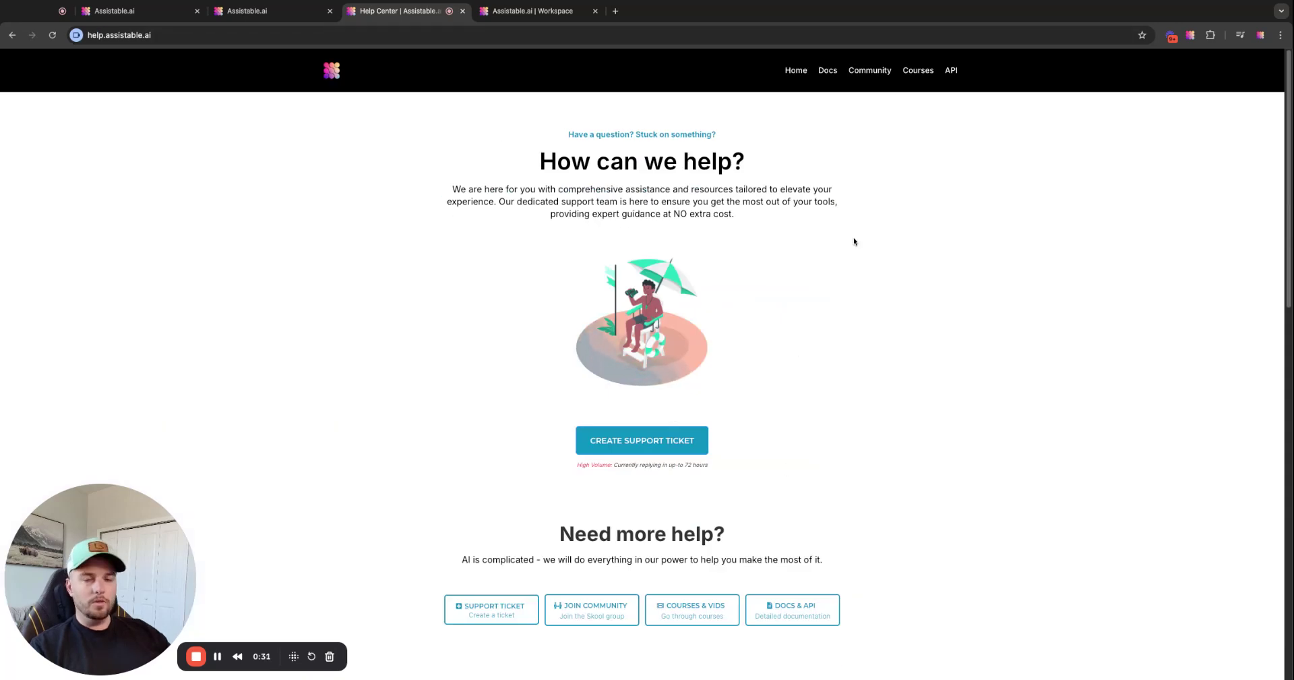
{"action": "left_click", "coordinate": [645, 429]}
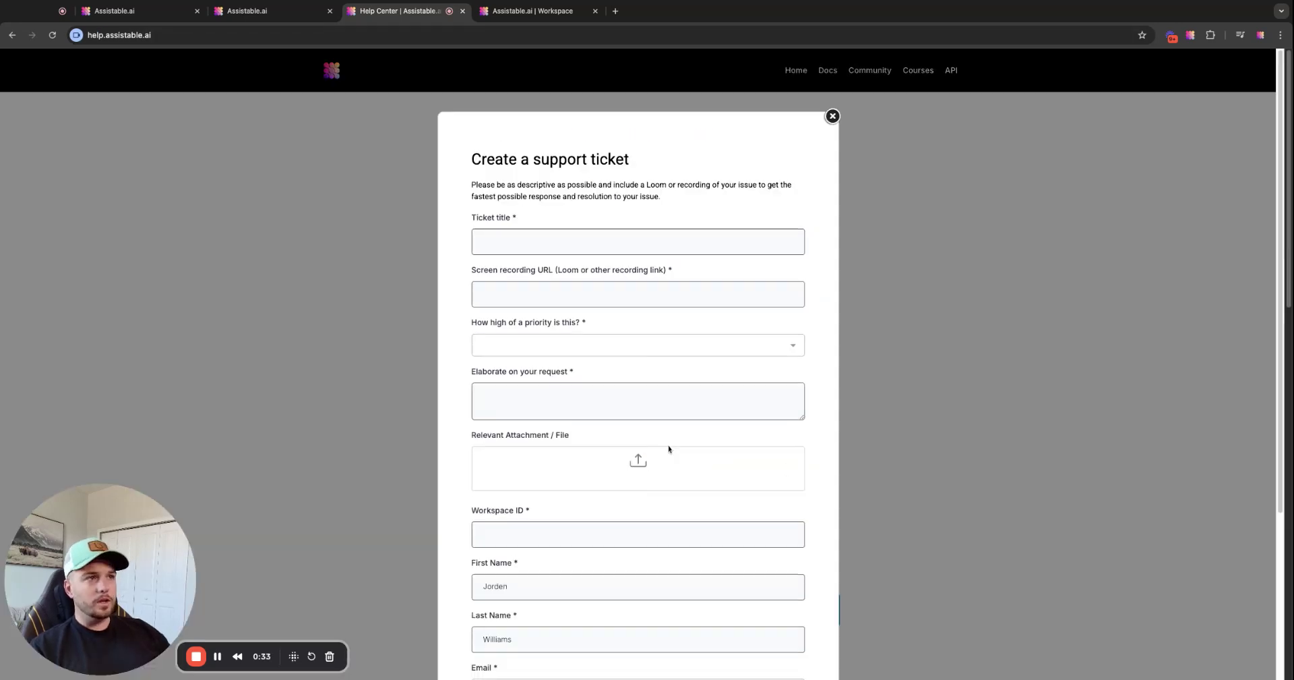
{"action": "scroll", "coordinate": [684, 387], "scroll_direction": "down", "scroll_amount": 10}
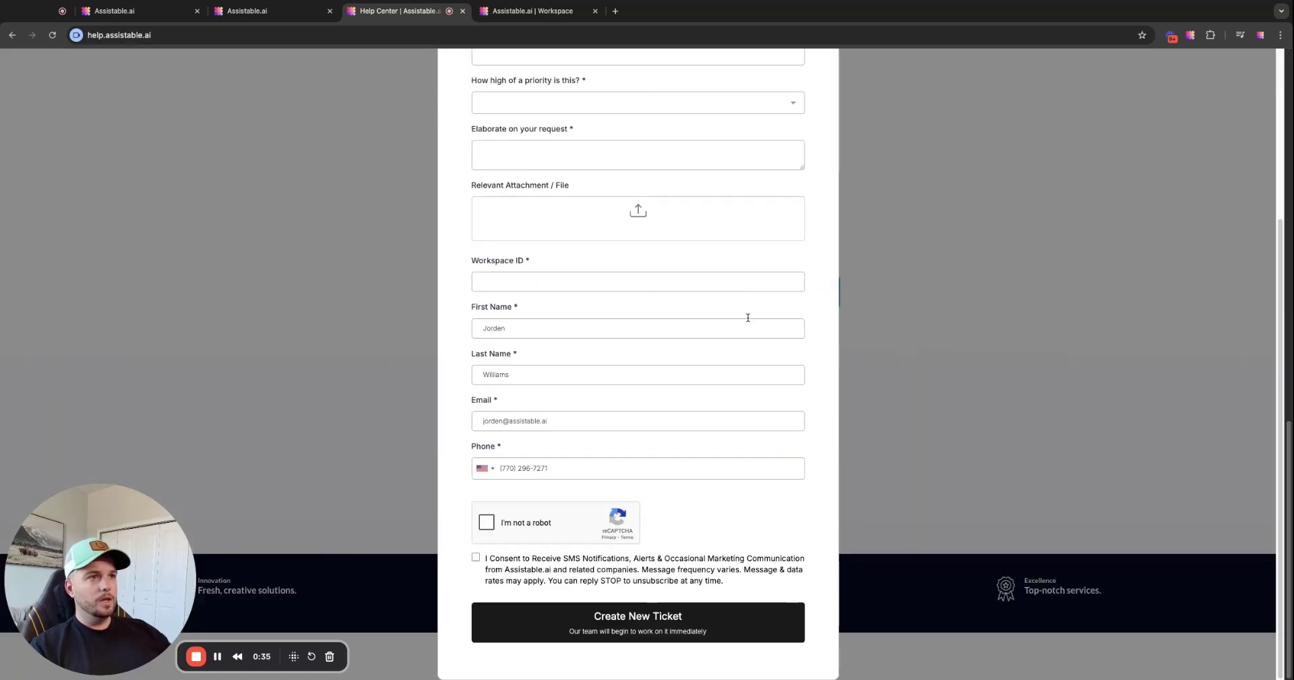
{"action": "scroll", "coordinate": [744, 318], "scroll_direction": "up", "scroll_amount": 10}
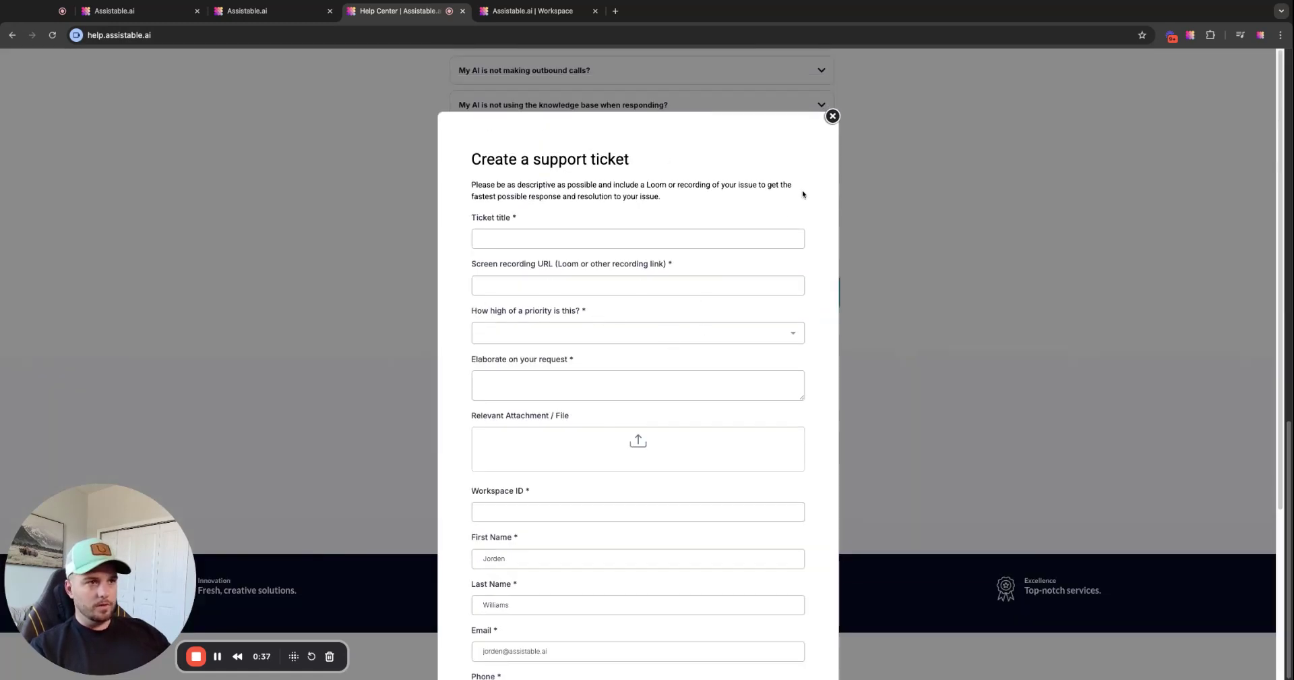
{"action": "left_click", "coordinate": [832, 116]}
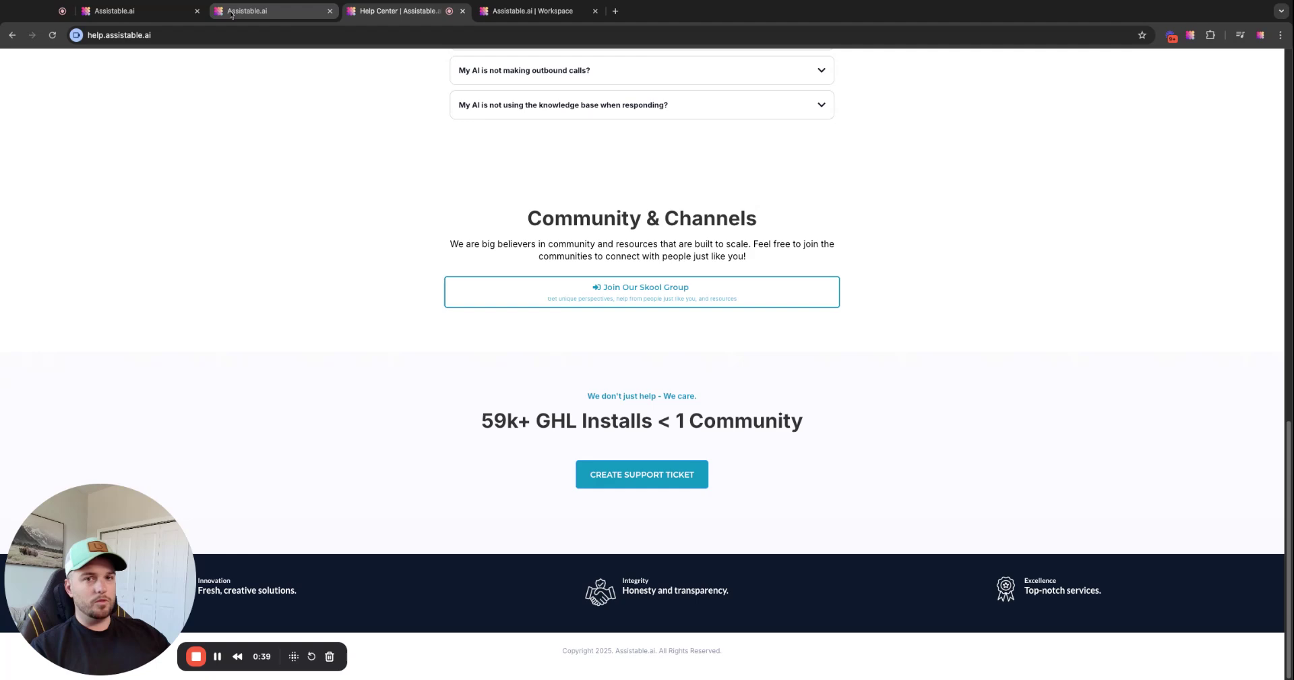
{"action": "left_click", "coordinate": [231, 13]}
{"action": "left_click", "coordinate": [142, 11]}
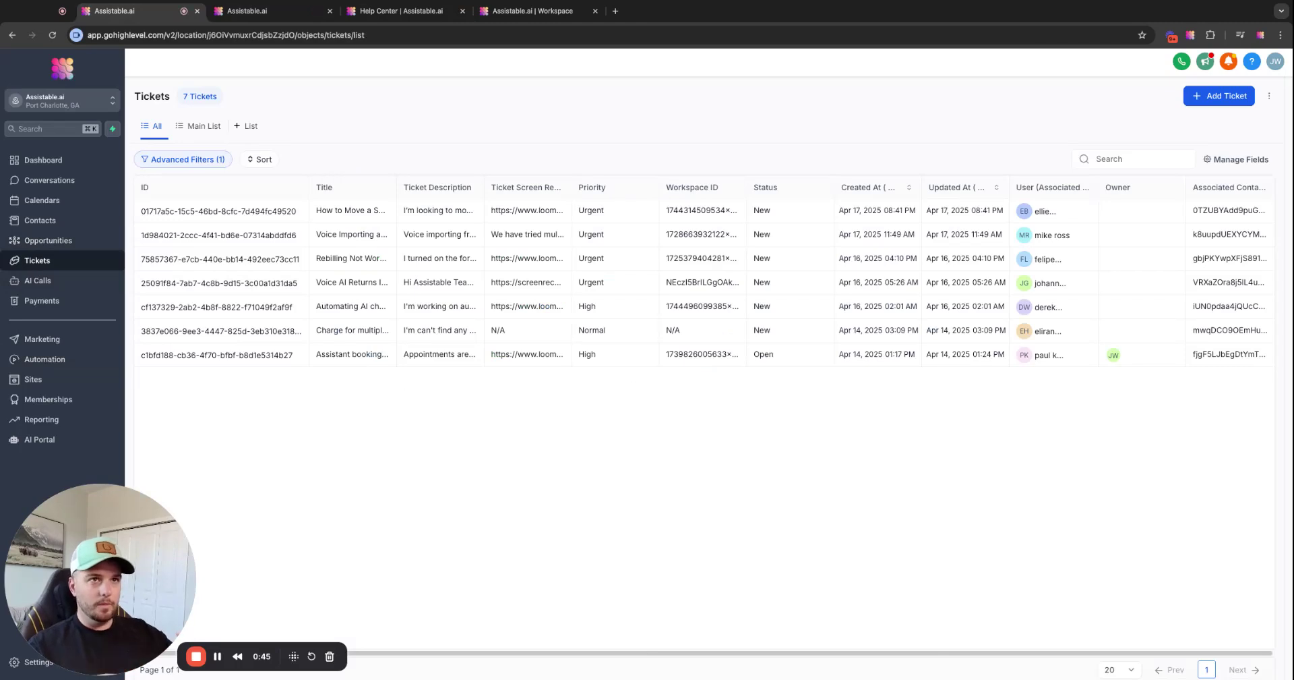
Reload the Tickets list showing its 7 tickets, six New and one Open
{"action": "left_click", "coordinate": [54, 262]}
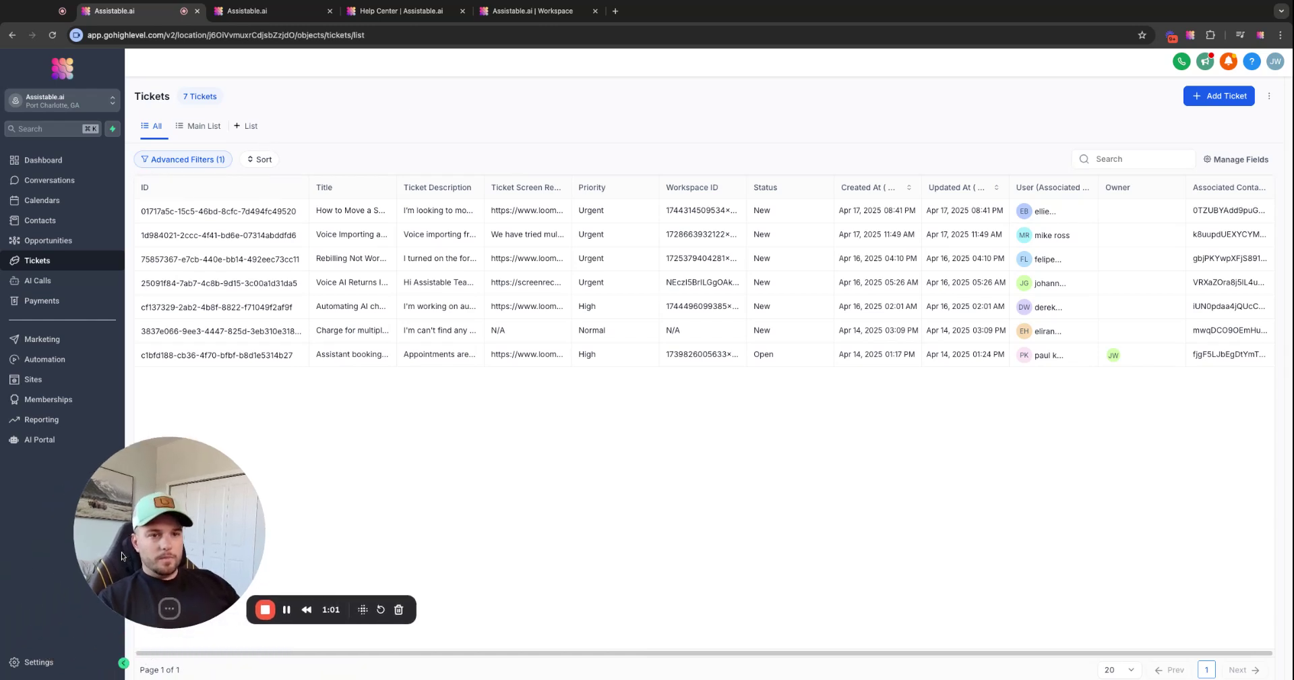
In Settings > Objects, glance at Add Custom Object, then open the Tickets object's details
{"action": "left_click", "coordinate": [30, 661]}
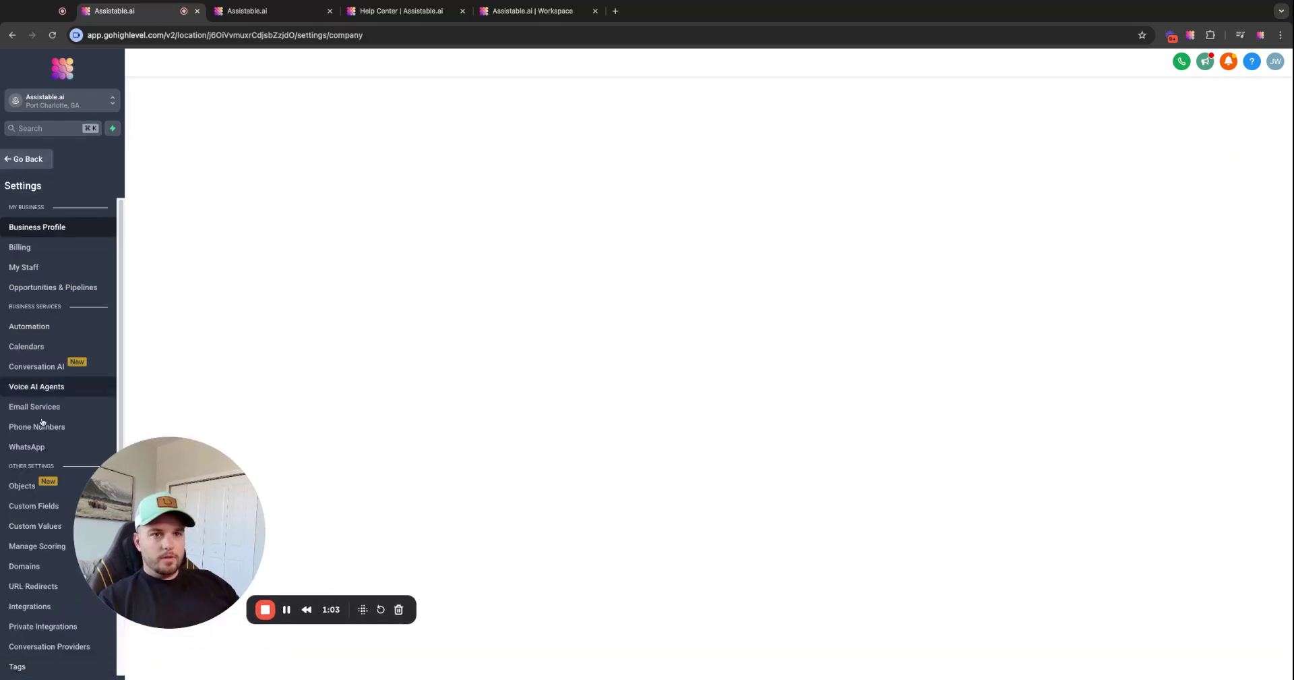
{"action": "left_click", "coordinate": [27, 487]}
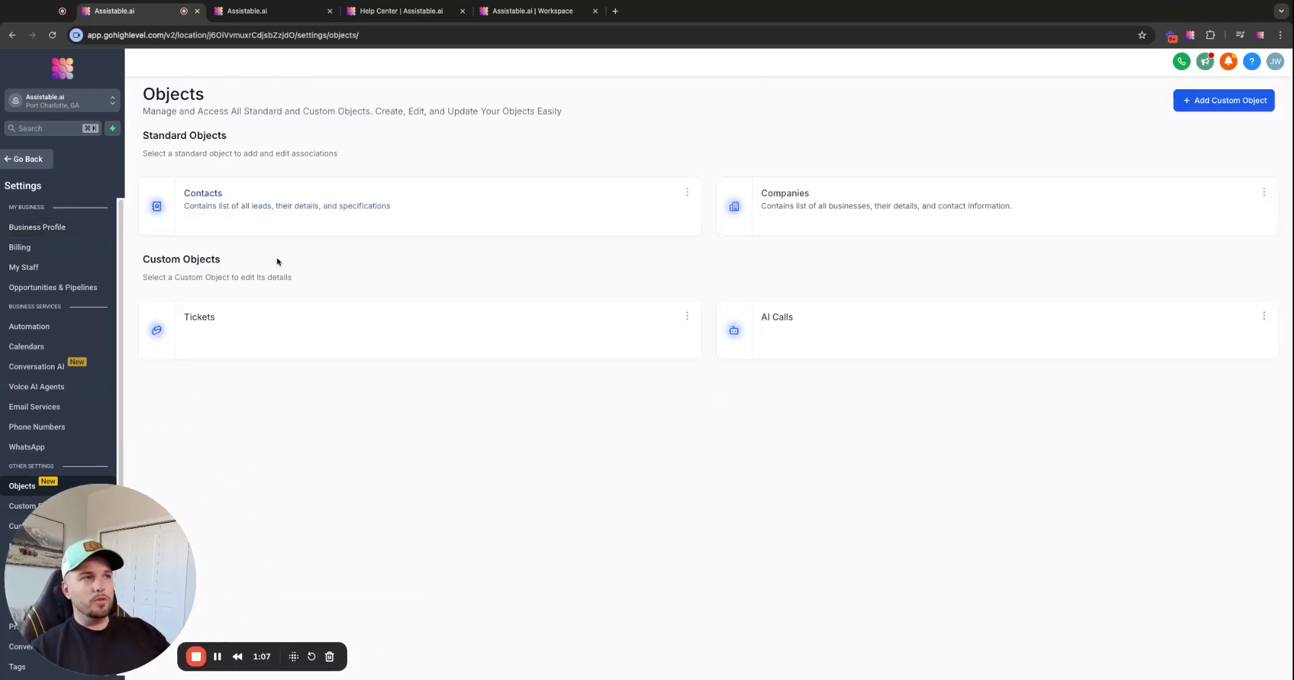
{"action": "left_click", "coordinate": [1223, 100]}
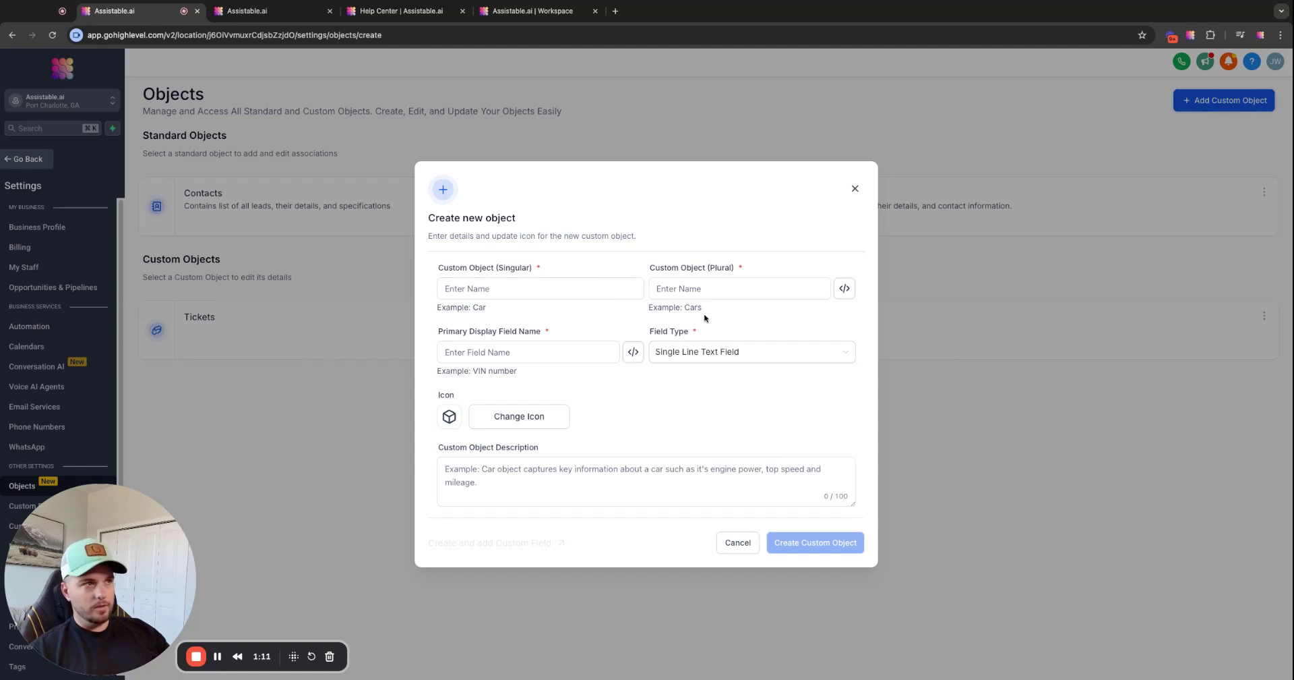
{"action": "left_click", "coordinate": [855, 189]}
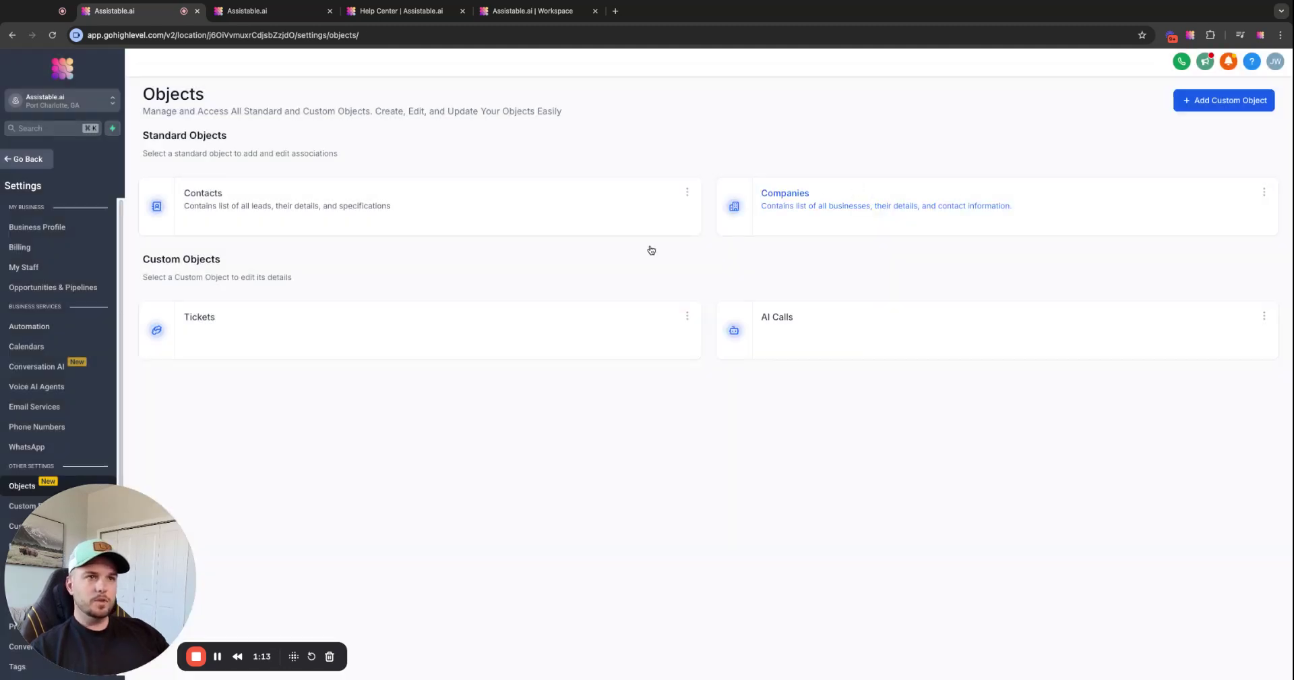
{"action": "left_click", "coordinate": [347, 324]}
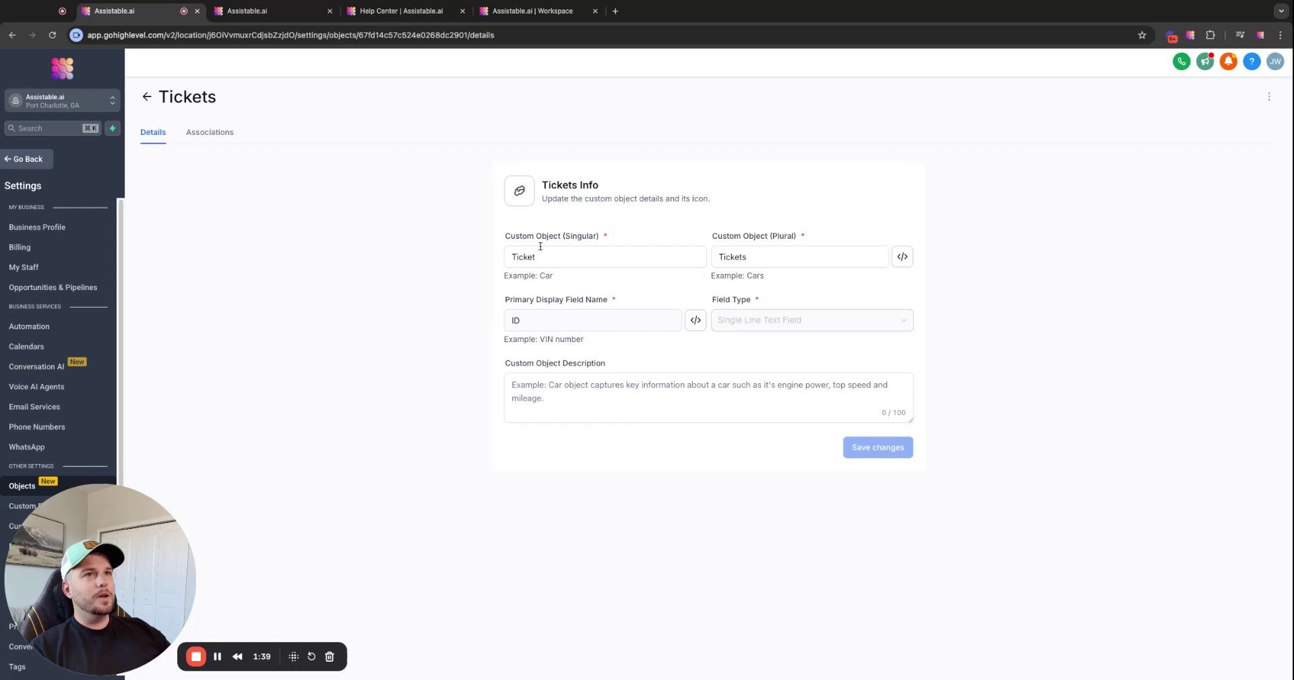
{"action": "left_click", "coordinate": [575, 256]}
{"action": "double_click", "coordinate": [572, 256]}
{"action": "left_click", "coordinate": [569, 257]}
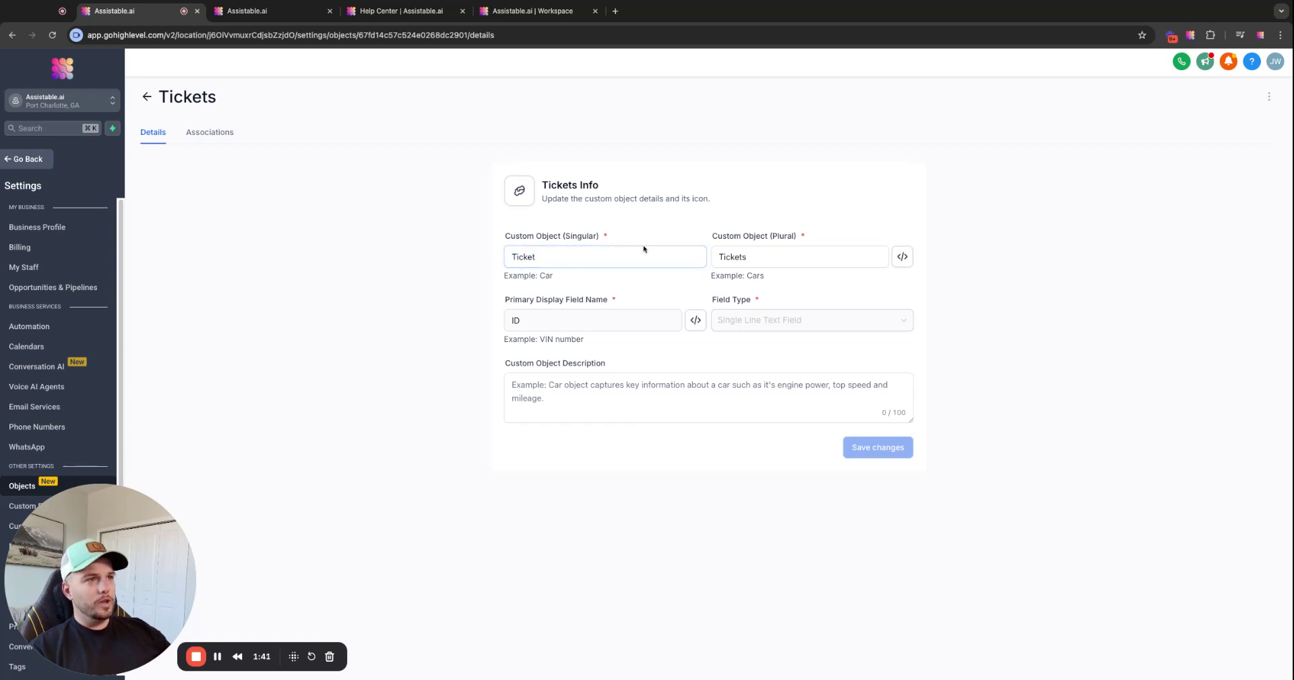
{"action": "double_click", "coordinate": [553, 254]}
{"action": "double_click", "coordinate": [785, 259]}
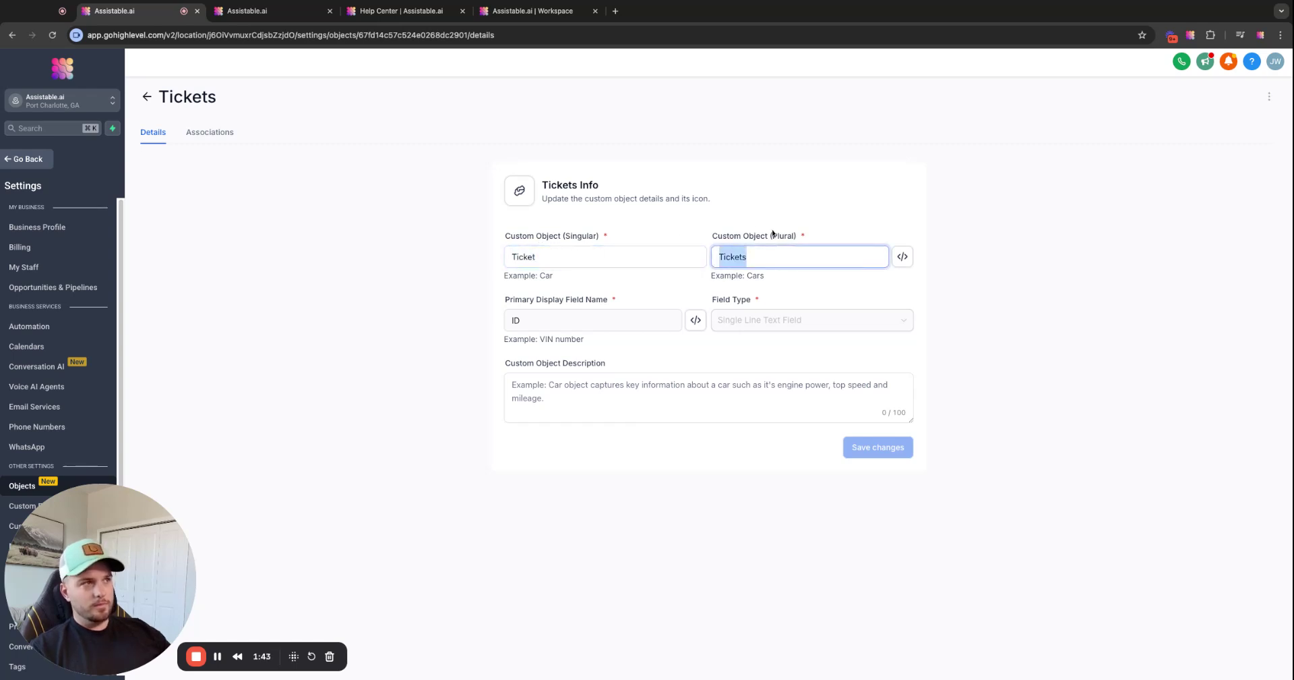
{"action": "left_click", "coordinate": [646, 286]}
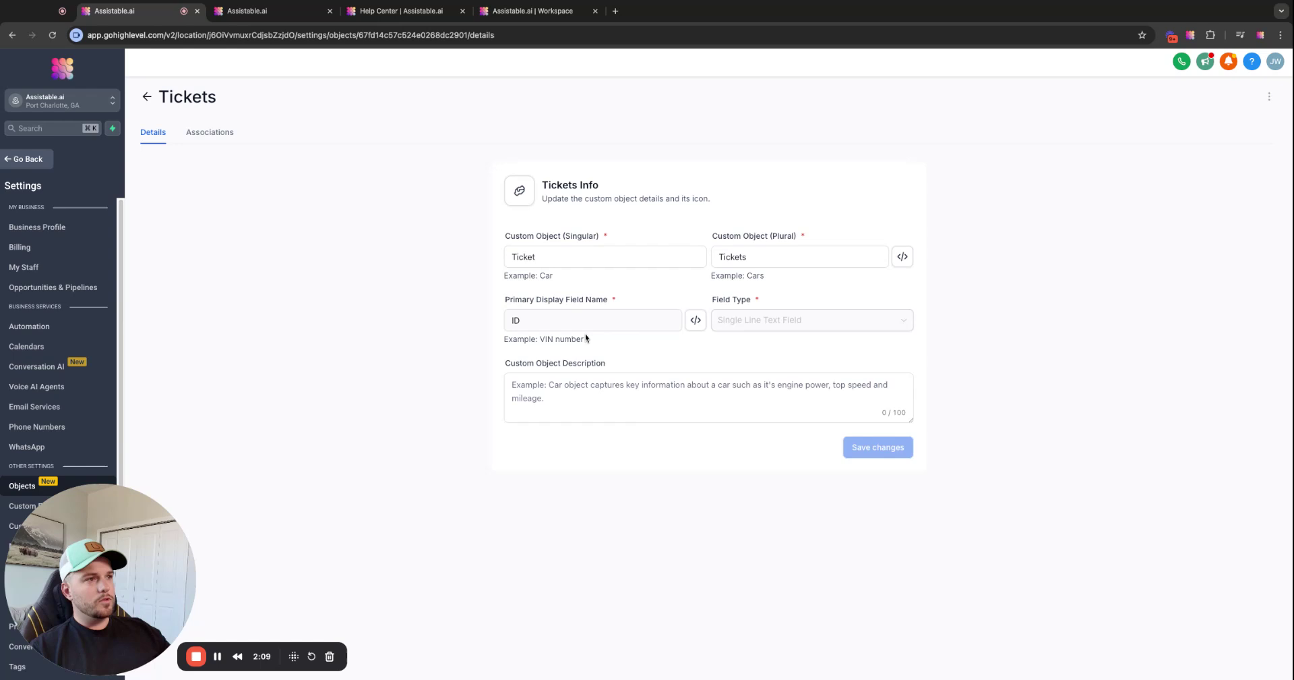
Check the Tickets object's many-to-many User association with Contacts, then return to Objects
{"action": "left_click", "coordinate": [214, 132]}
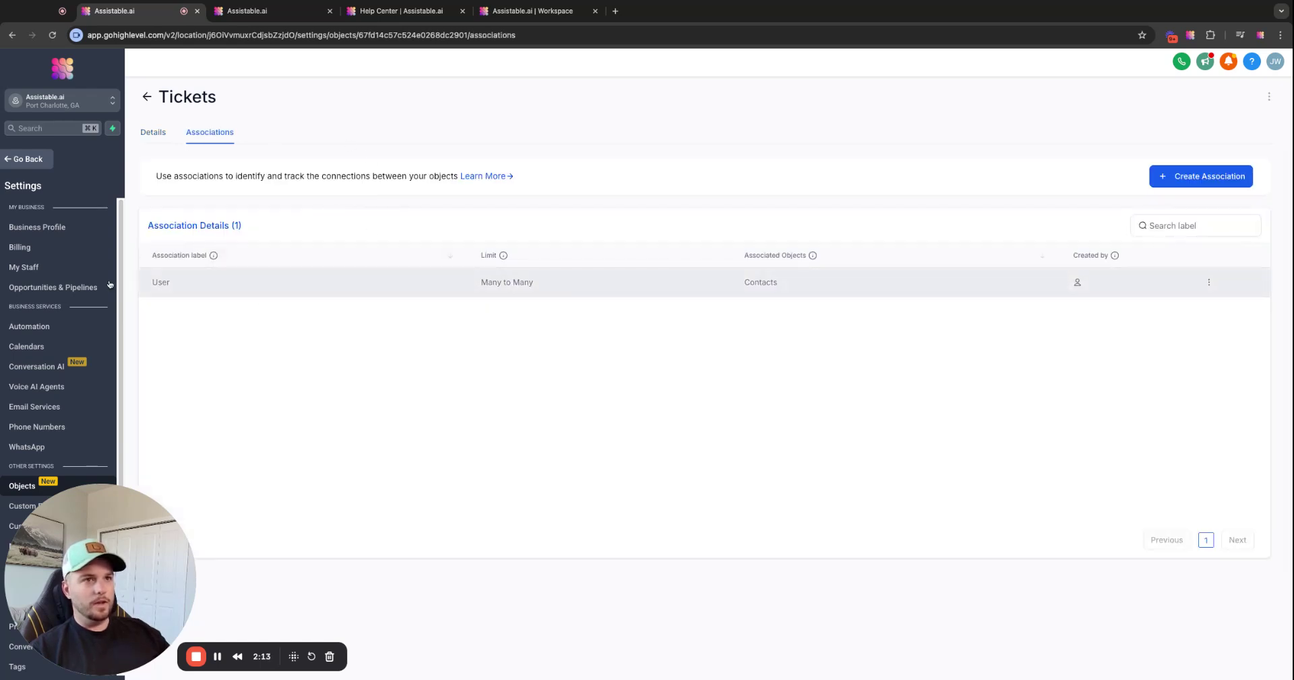
{"action": "left_click_drag", "start_coordinate": [150, 282], "coordinate": [202, 290]}
{"action": "left_click", "coordinate": [773, 288]}
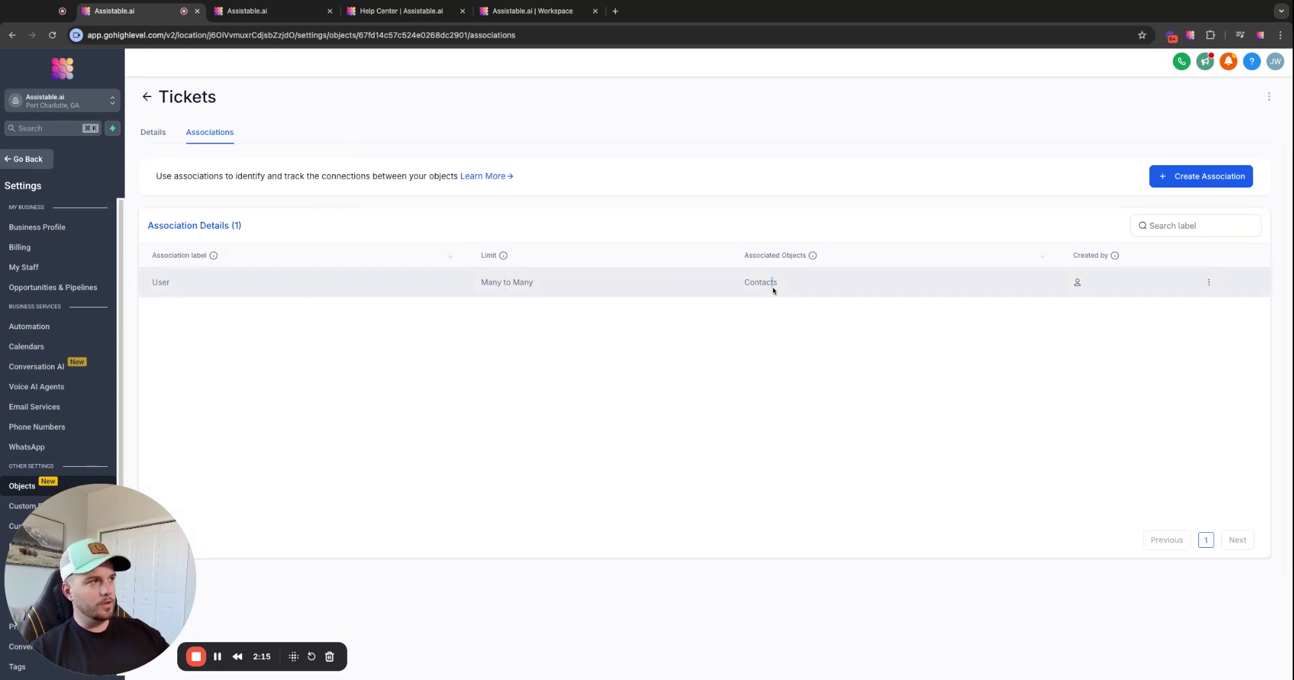
{"action": "double_click", "coordinate": [773, 289]}
{"action": "left_click", "coordinate": [777, 373]}
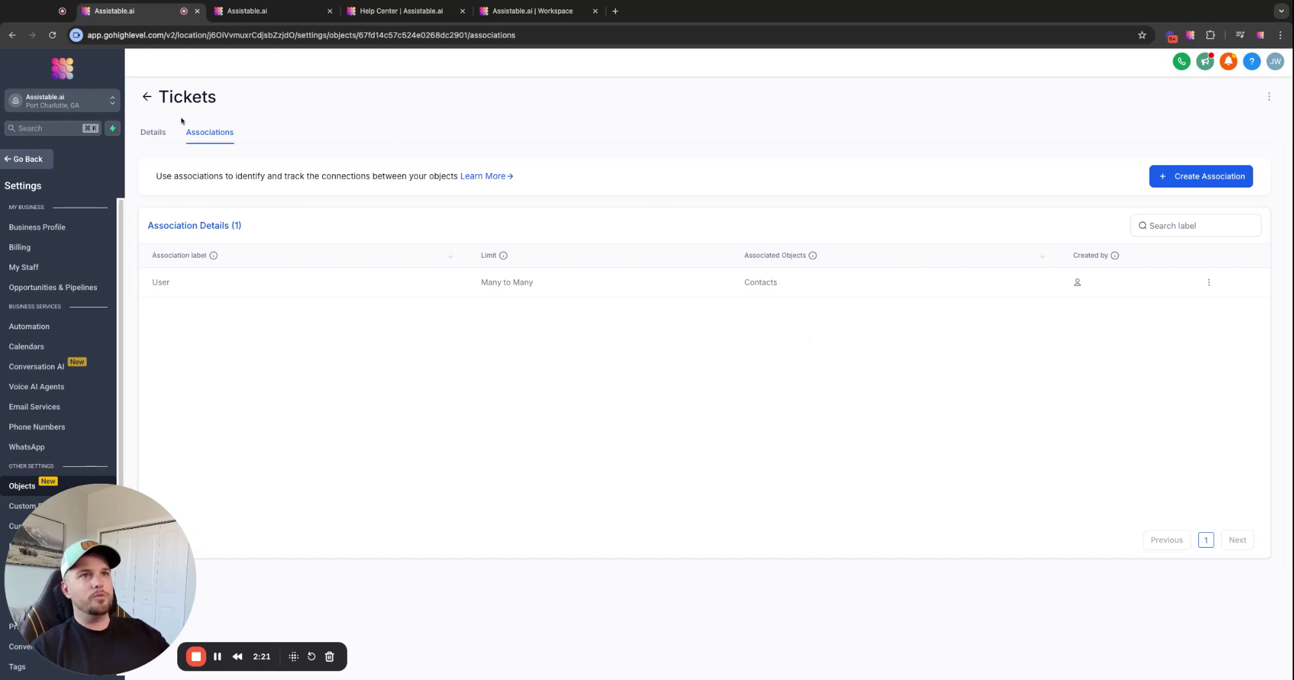
{"action": "left_click", "coordinate": [148, 97]}
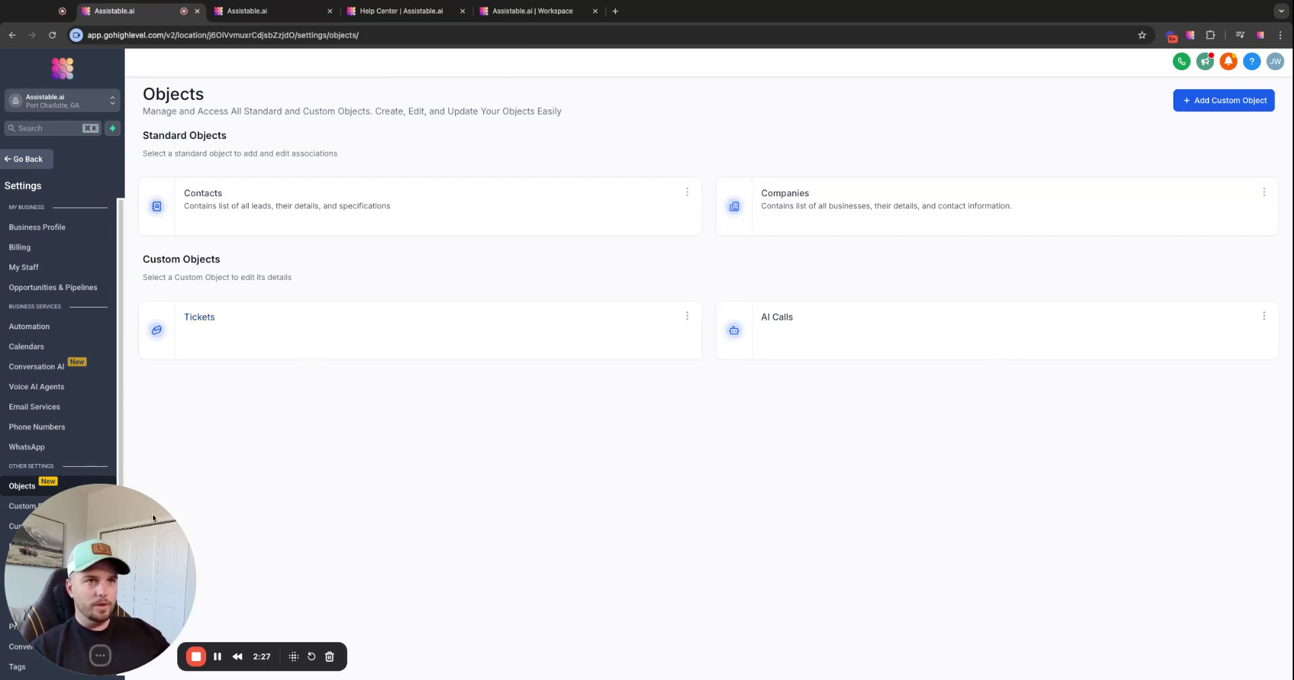
Open Custom Fields and show only the Ticket Info folder's fields
{"action": "left_click", "coordinate": [67, 506]}
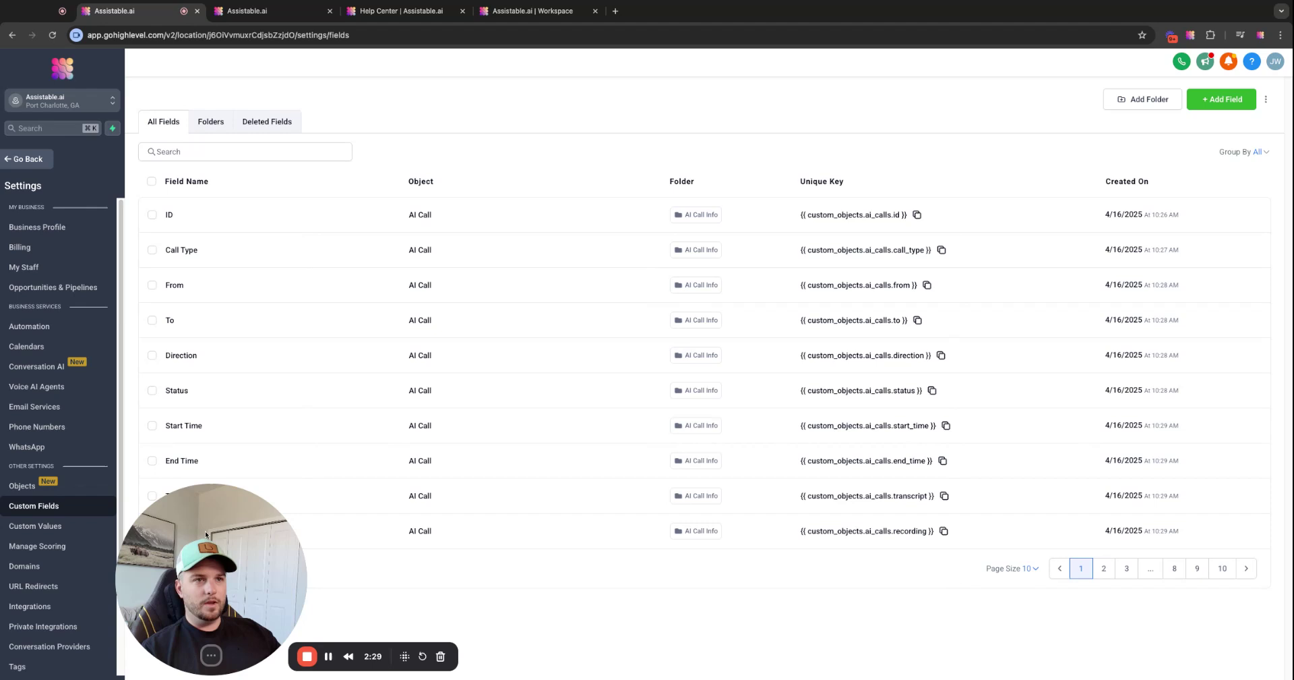
{"action": "left_click_drag", "start_coordinate": [205, 531], "coordinate": [94, 531]}
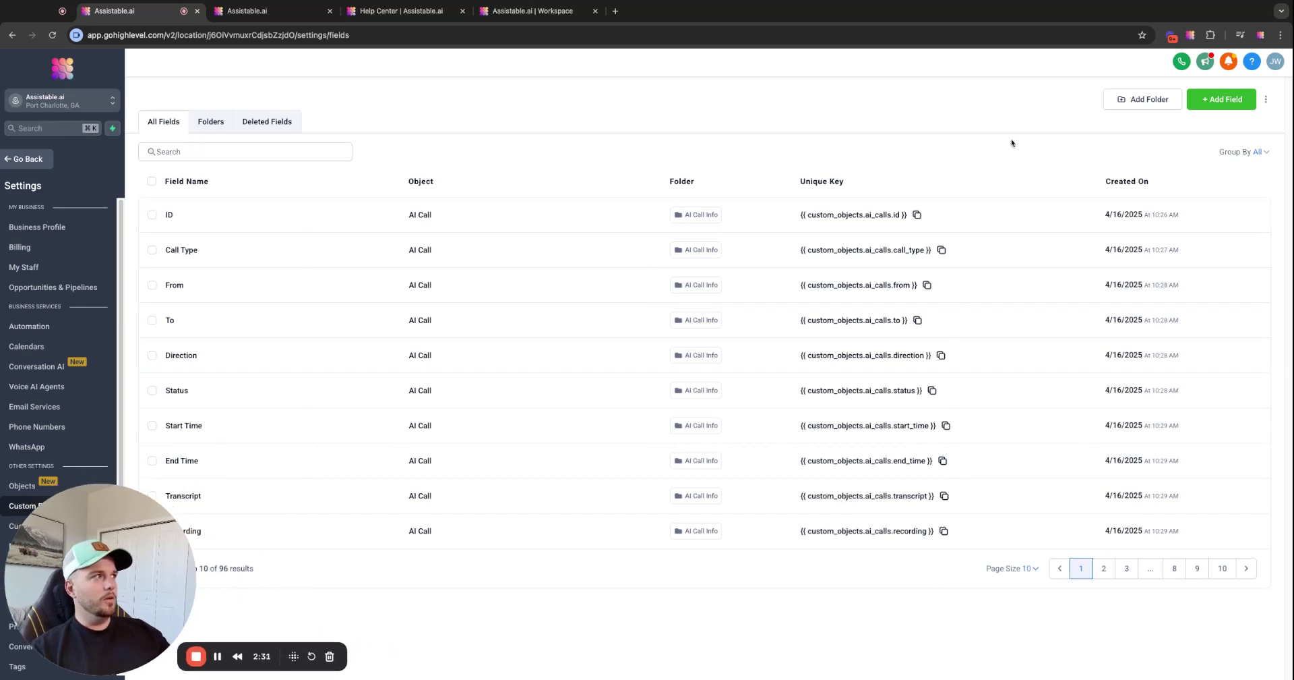
{"action": "left_click", "coordinate": [1258, 151]}
{"action": "left_click", "coordinate": [1207, 210]}
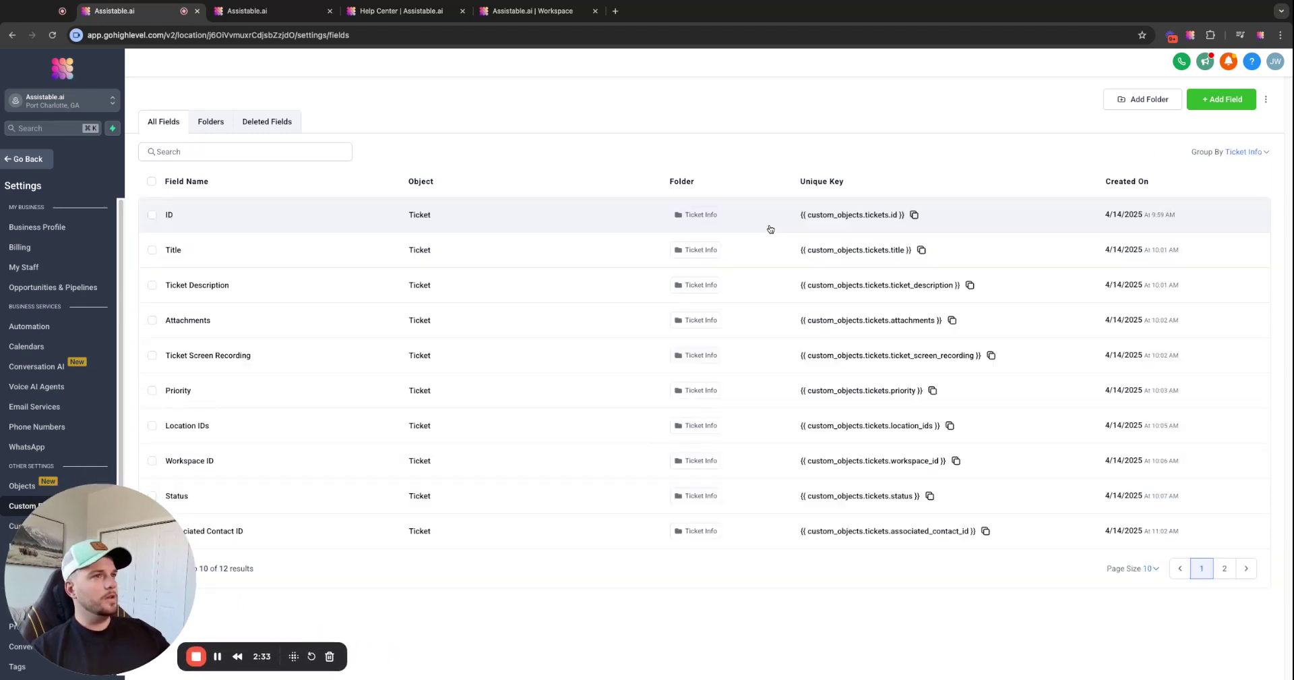
Start a single-line text custom field for Contact, close it unsaved, and review the Ticket fields
{"action": "left_click", "coordinate": [1222, 99]}
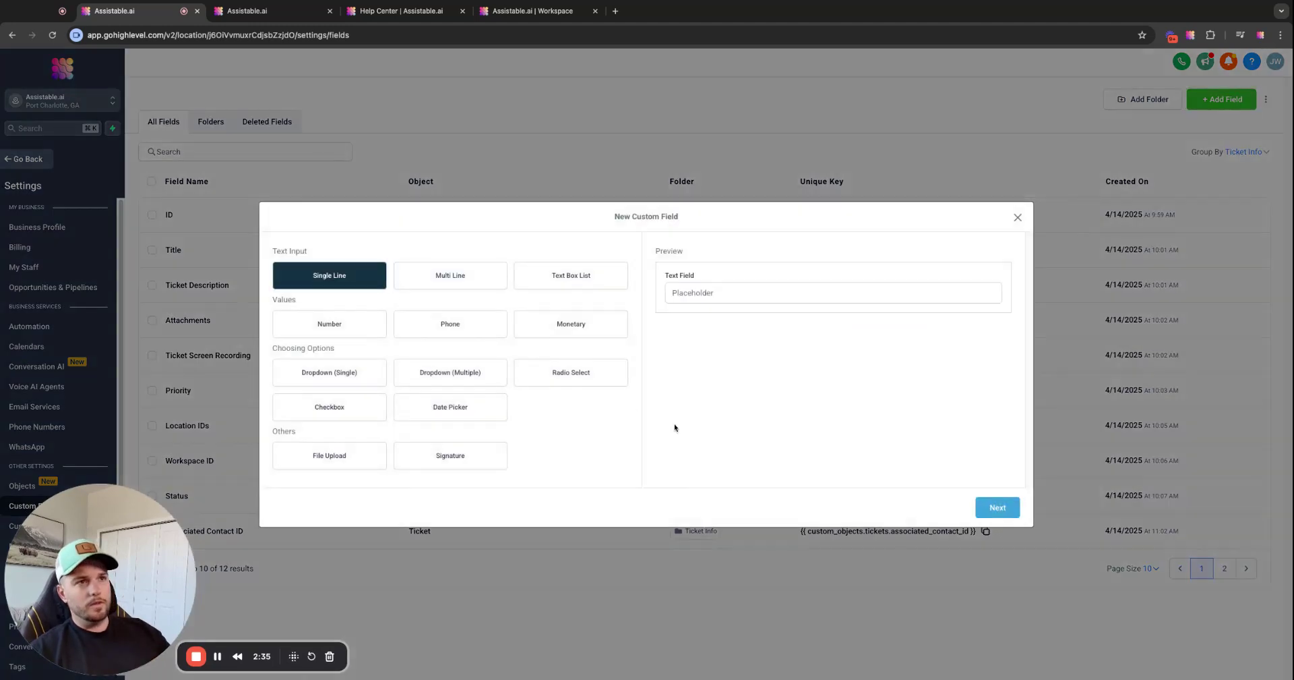
{"action": "left_click", "coordinate": [998, 507]}
{"action": "left_click", "coordinate": [728, 336]}
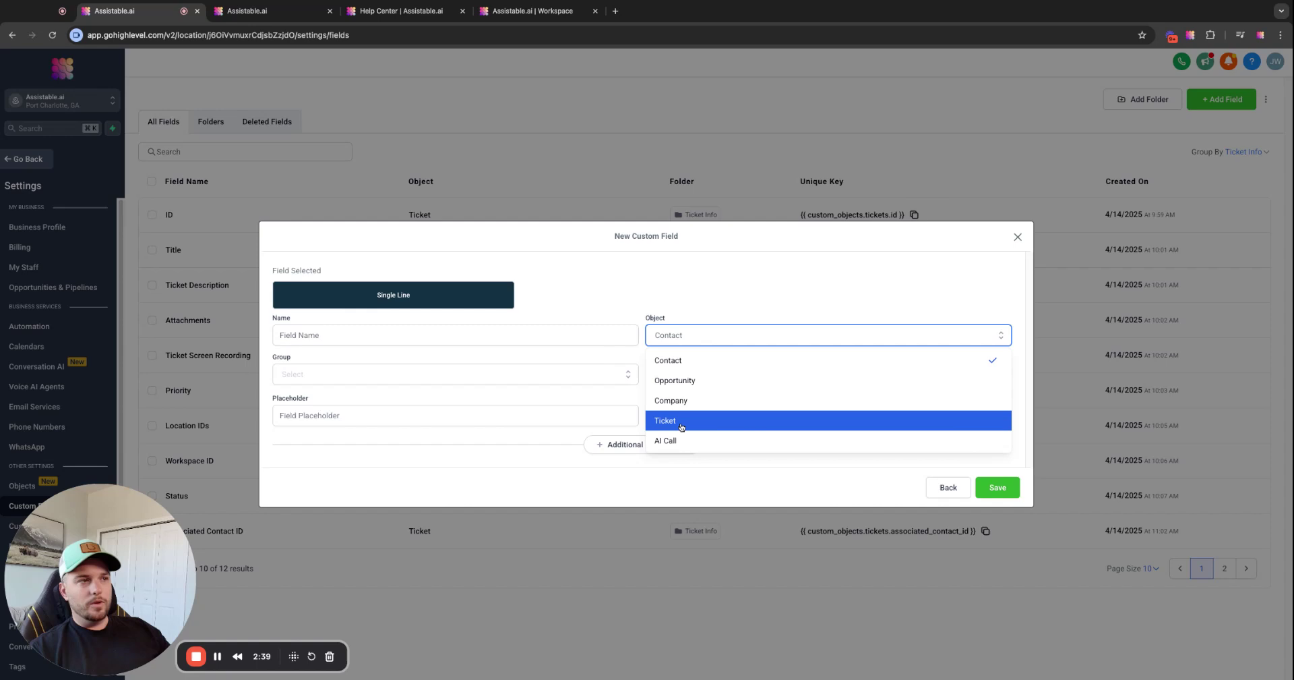
{"action": "left_click", "coordinate": [873, 255]}
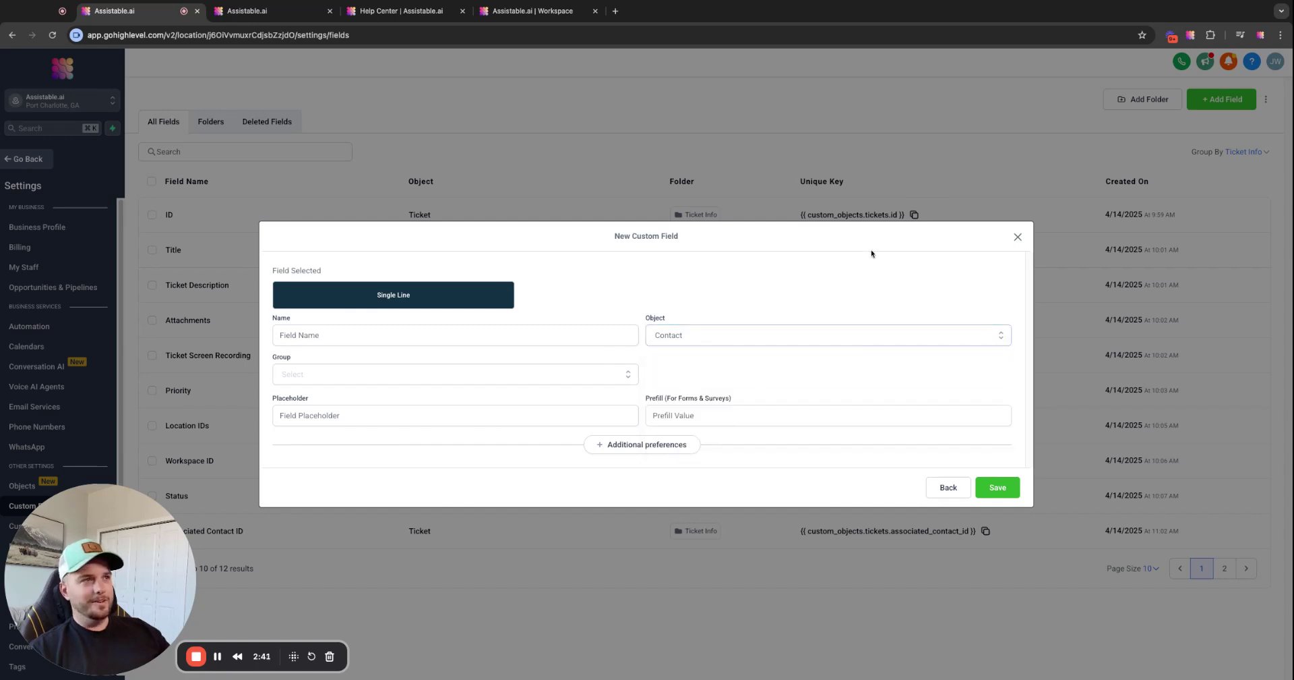
{"action": "left_click", "coordinate": [1012, 239]}
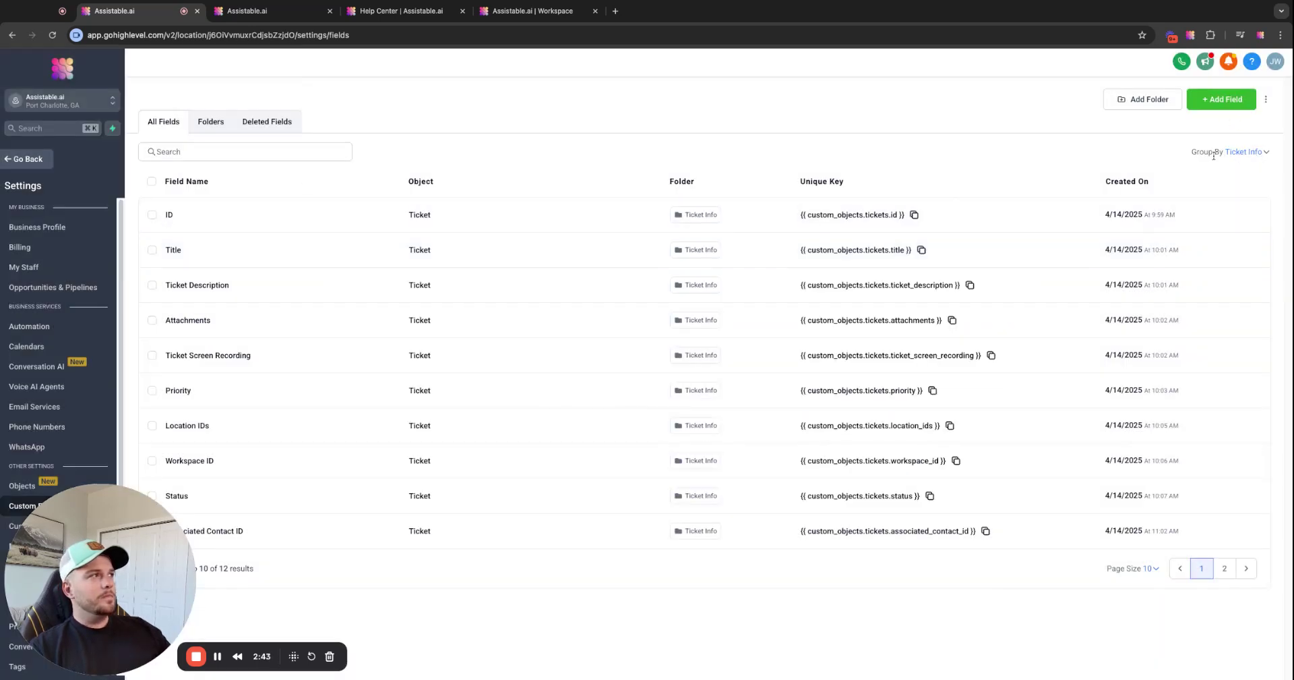
{"action": "left_click_drag", "start_coordinate": [147, 202], "coordinate": [640, 597]}
{"action": "left_click", "coordinate": [642, 602]}
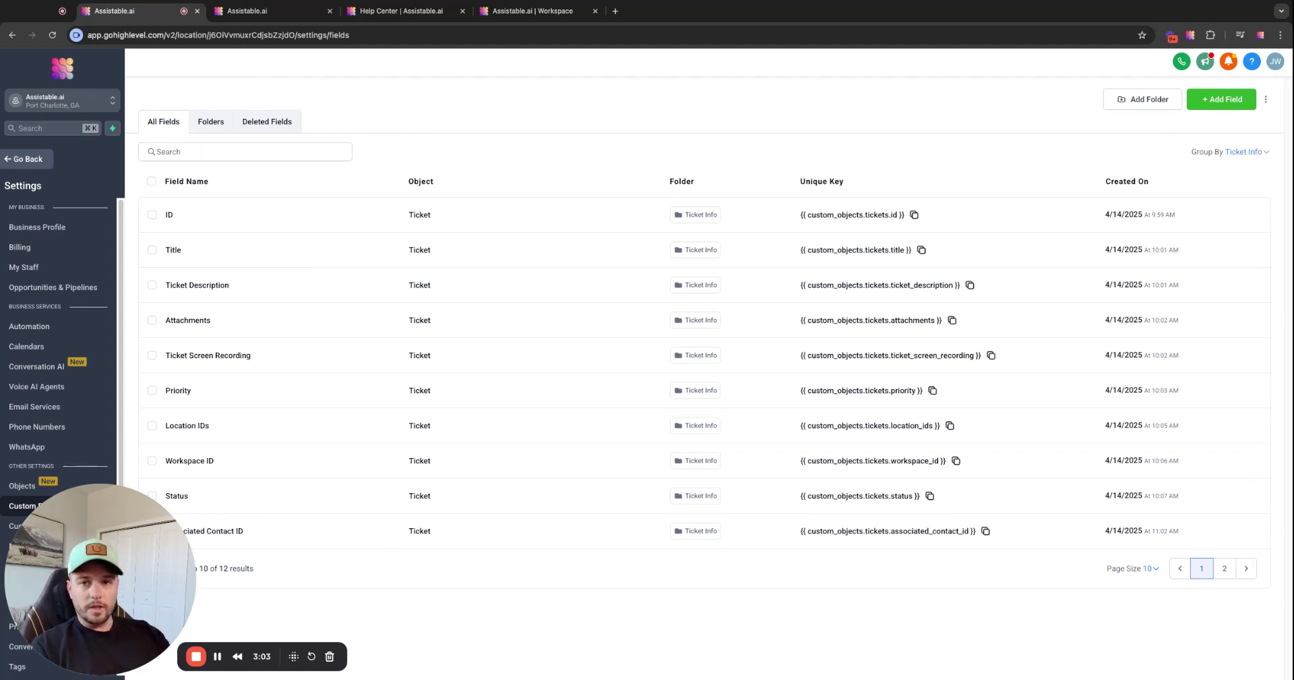
Glance at the Help Center's support ticket form, then reopen GoHighLevel's 7-ticket Tickets list
{"action": "left_click", "coordinate": [401, 11]}
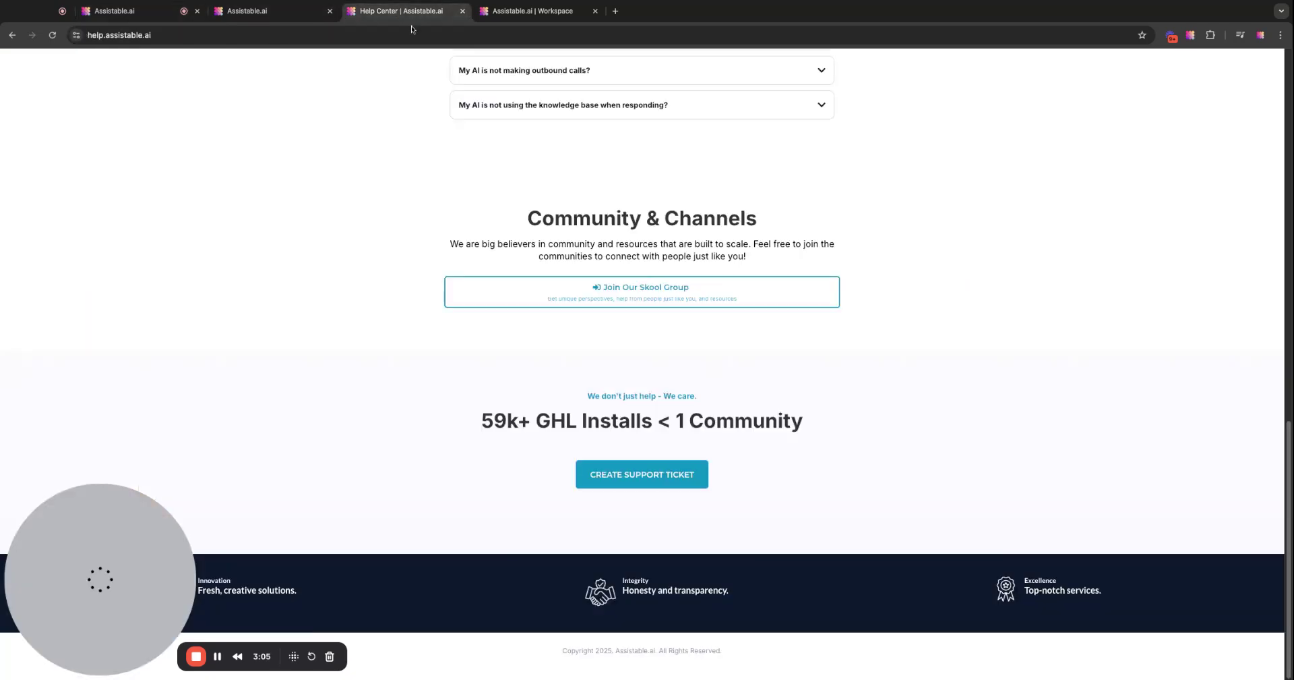
{"action": "scroll", "coordinate": [180, 86], "scroll_direction": "up", "scroll_amount": 10}
{"action": "scroll", "coordinate": [639, 302], "scroll_direction": "up", "scroll_amount": 3}
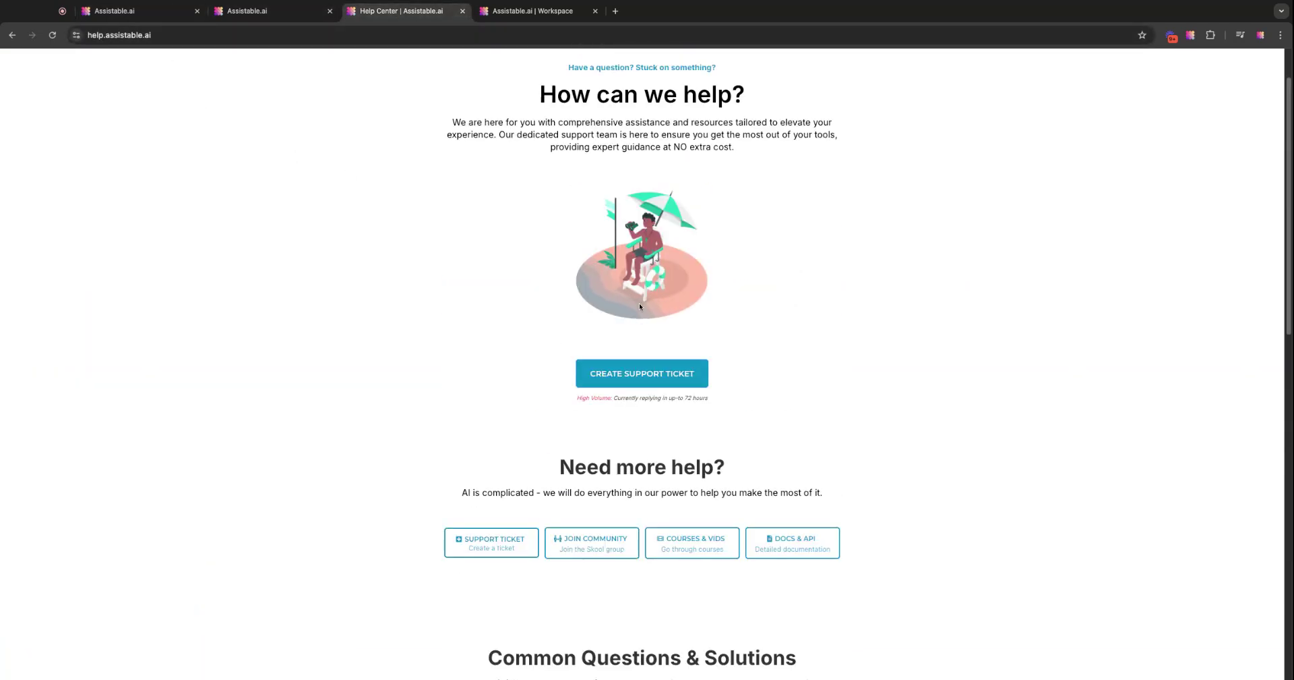
{"action": "left_click", "coordinate": [642, 373]}
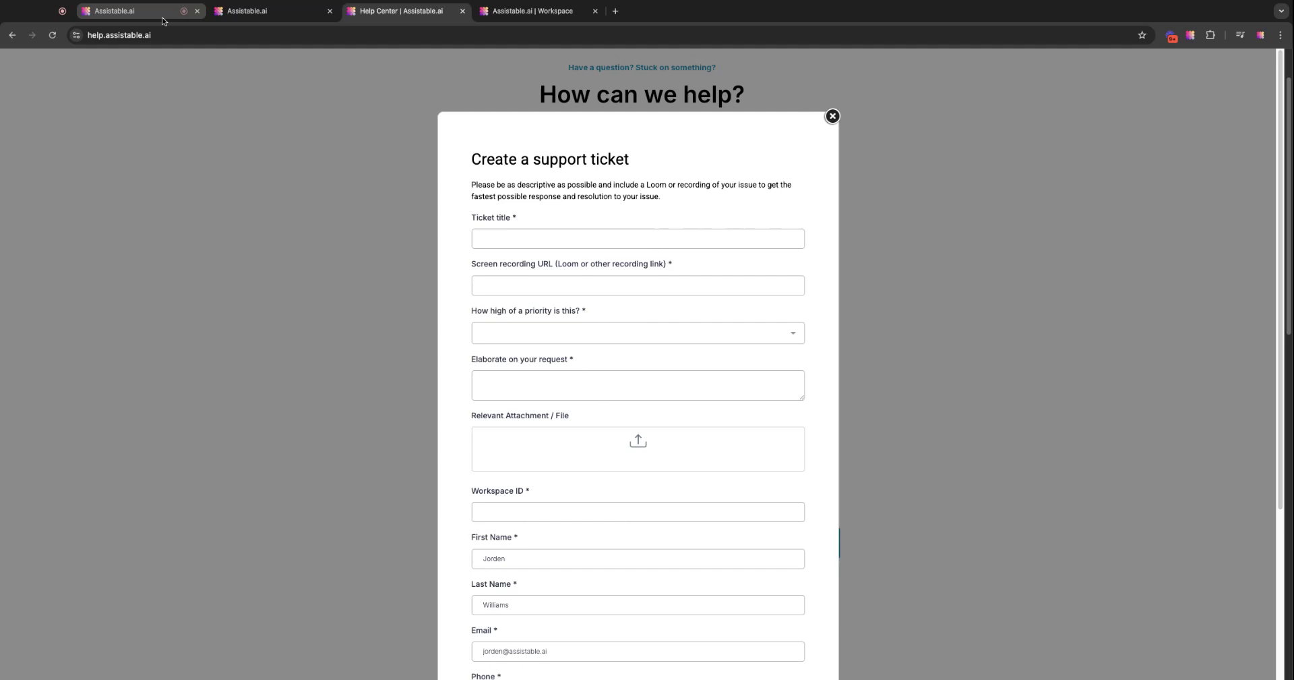
{"action": "left_click", "coordinate": [128, 11]}
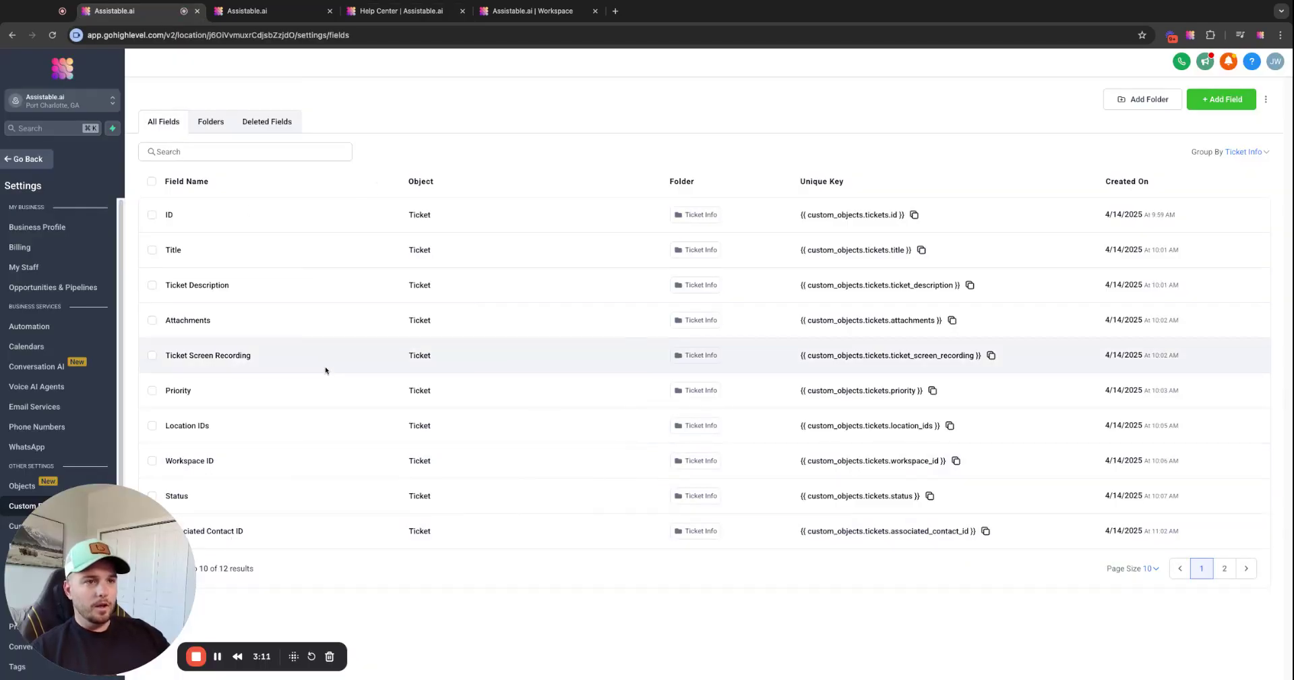
{"action": "left_click", "coordinate": [28, 159]}
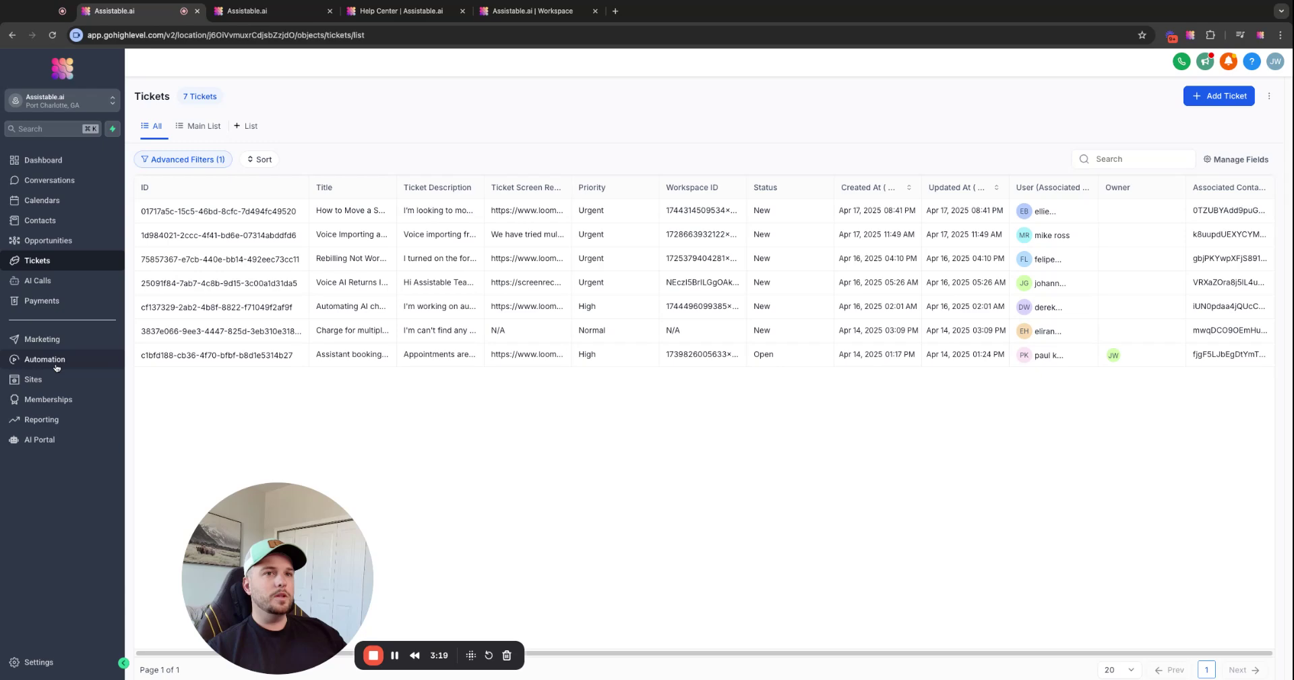
In Automation's support folder, check the Create Workflow options, then open 'ticket escalated'
{"action": "left_click", "coordinate": [56, 364]}
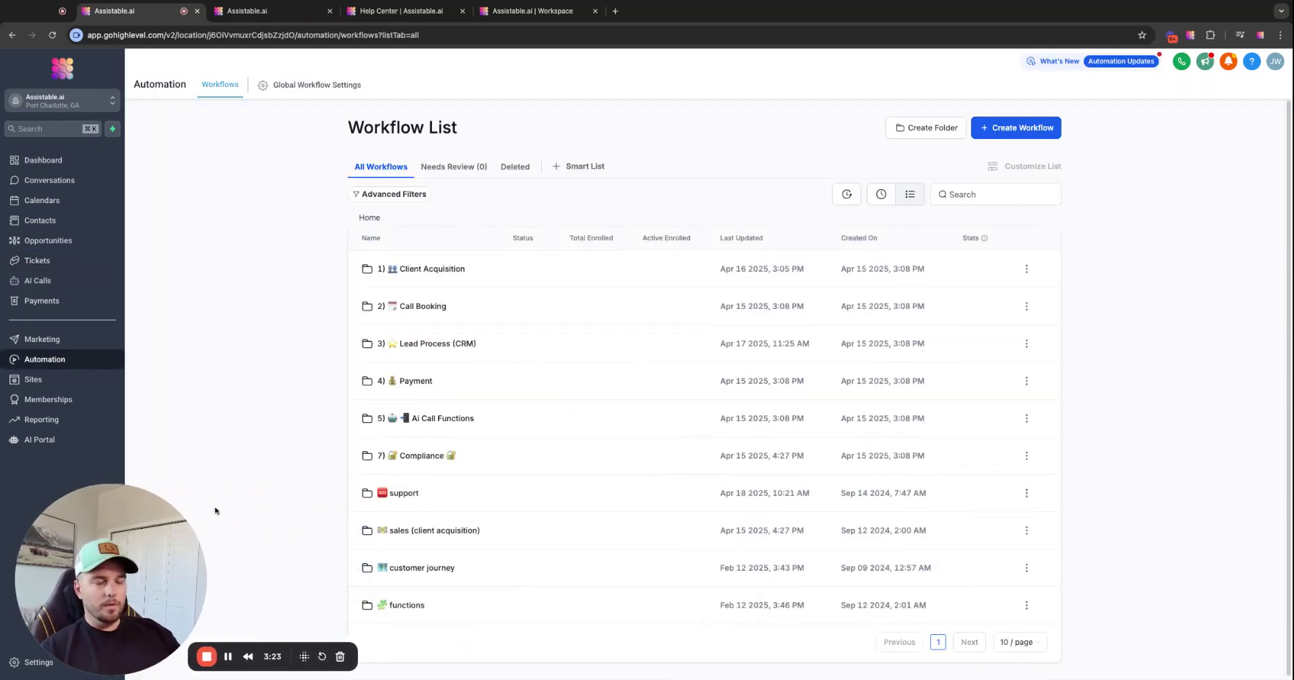
{"action": "left_click", "coordinate": [405, 492]}
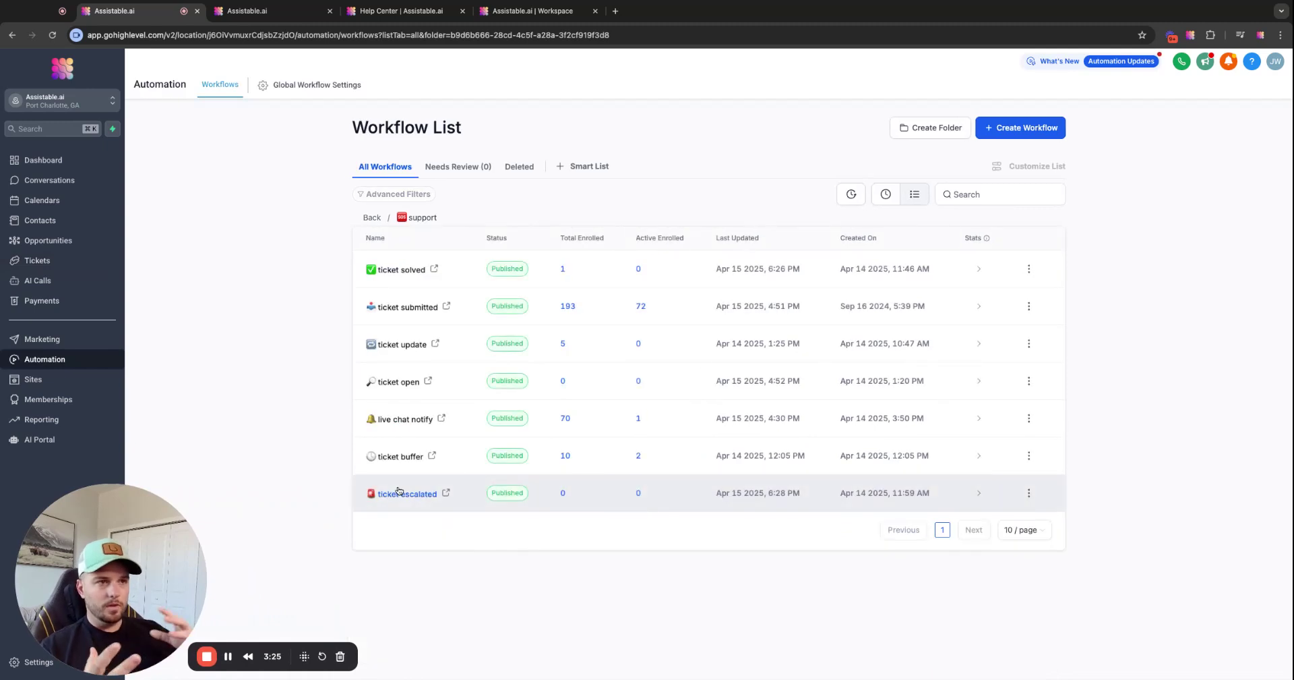
{"action": "left_click", "coordinate": [1048, 128]}
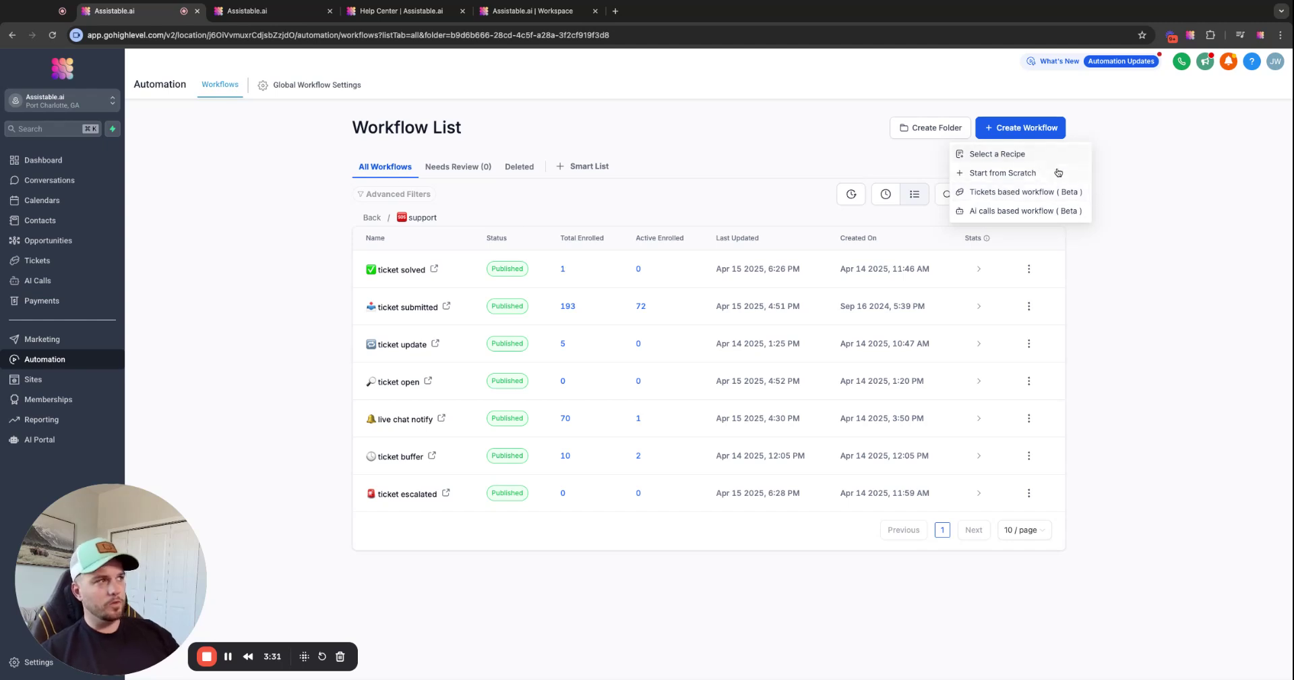
{"action": "left_click", "coordinate": [1159, 169]}
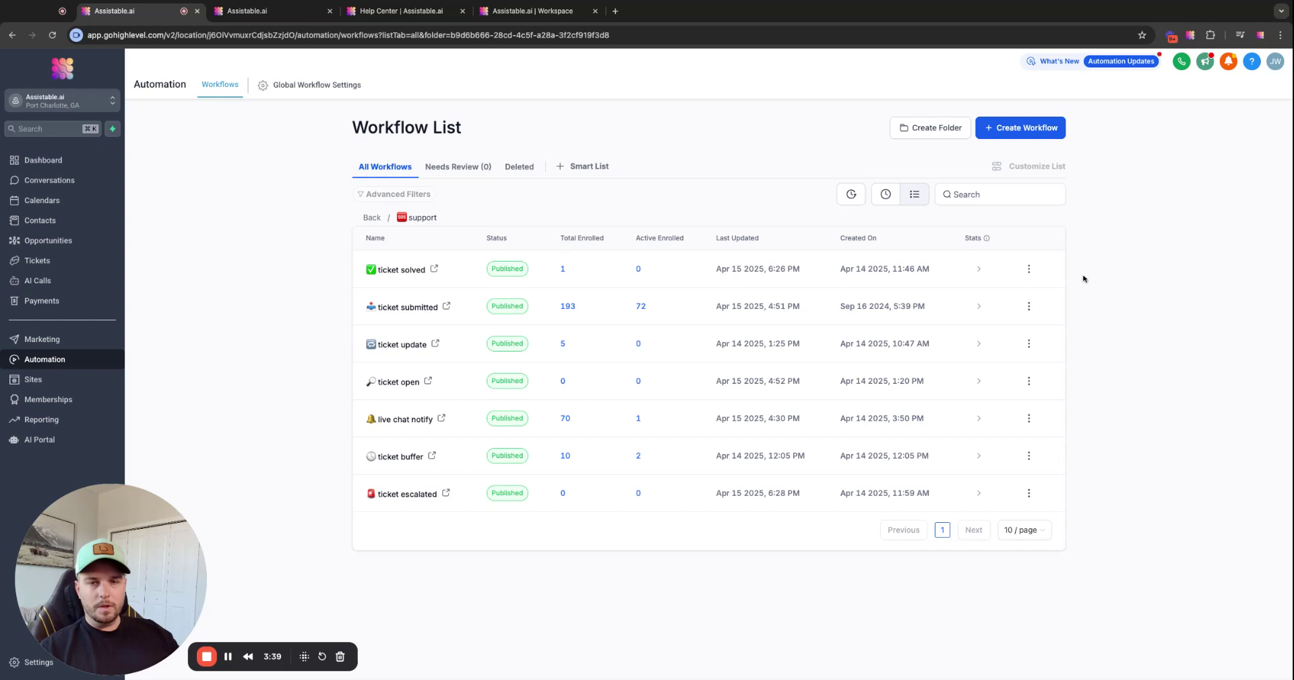
{"action": "left_click", "coordinate": [1014, 122]}
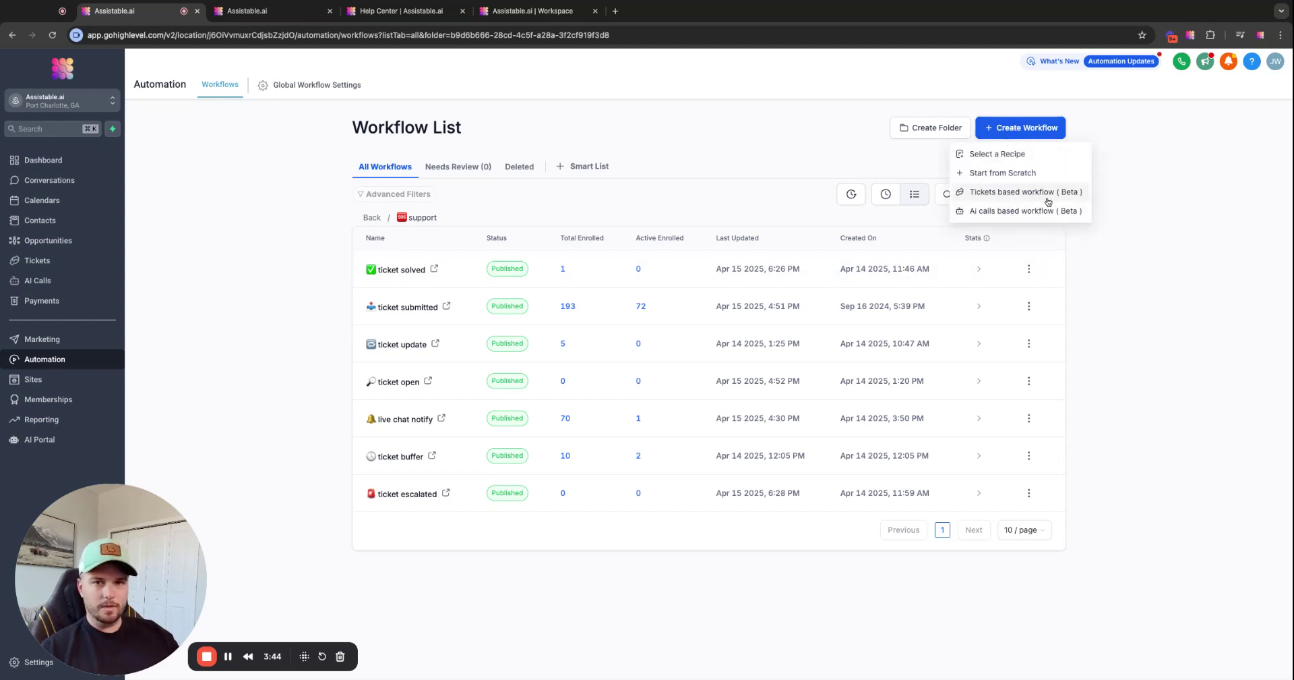
{"action": "left_click", "coordinate": [1204, 299]}
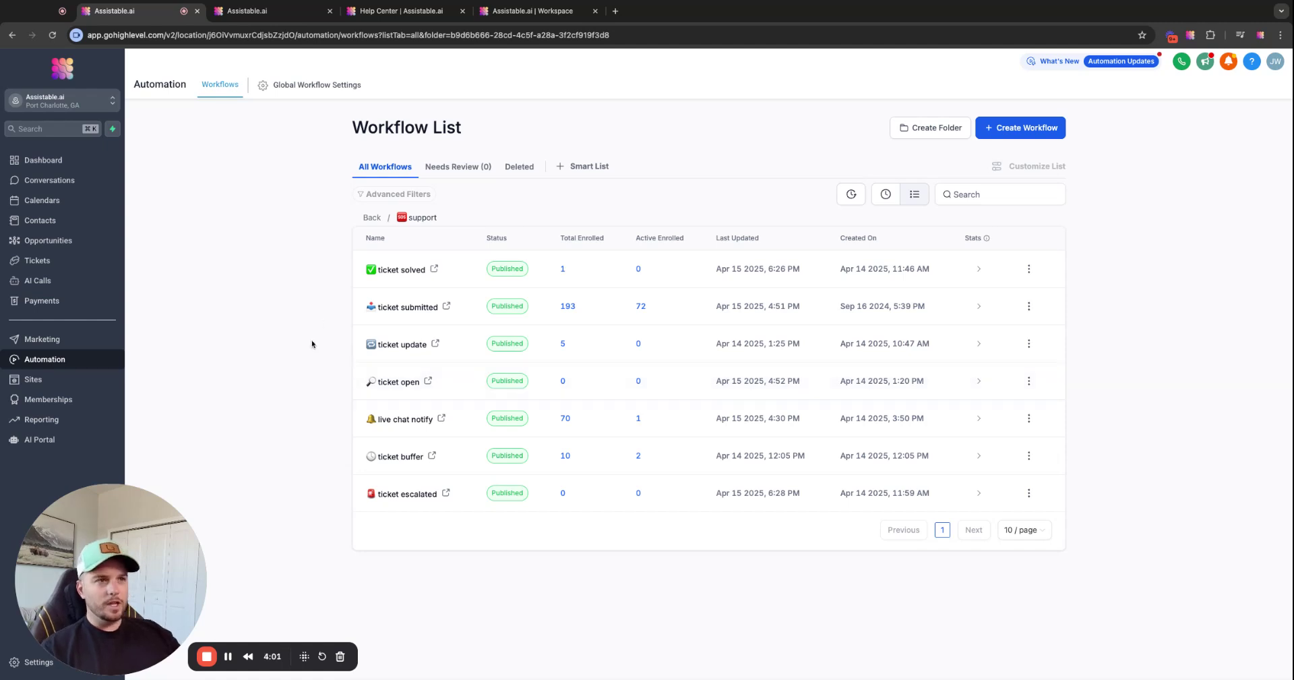
{"action": "left_click", "coordinate": [401, 497]}
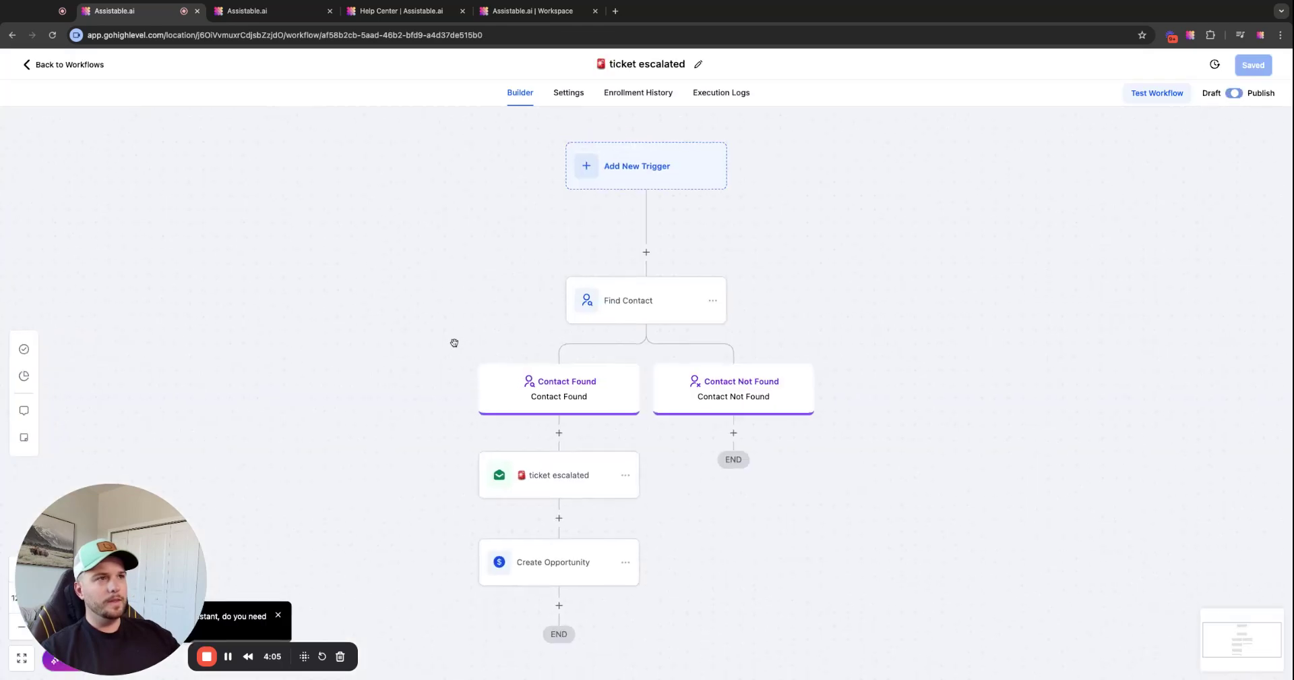
Open the 'ticket update' workflow and review its ticket solved trigger settings
{"action": "left_click", "coordinate": [63, 64]}
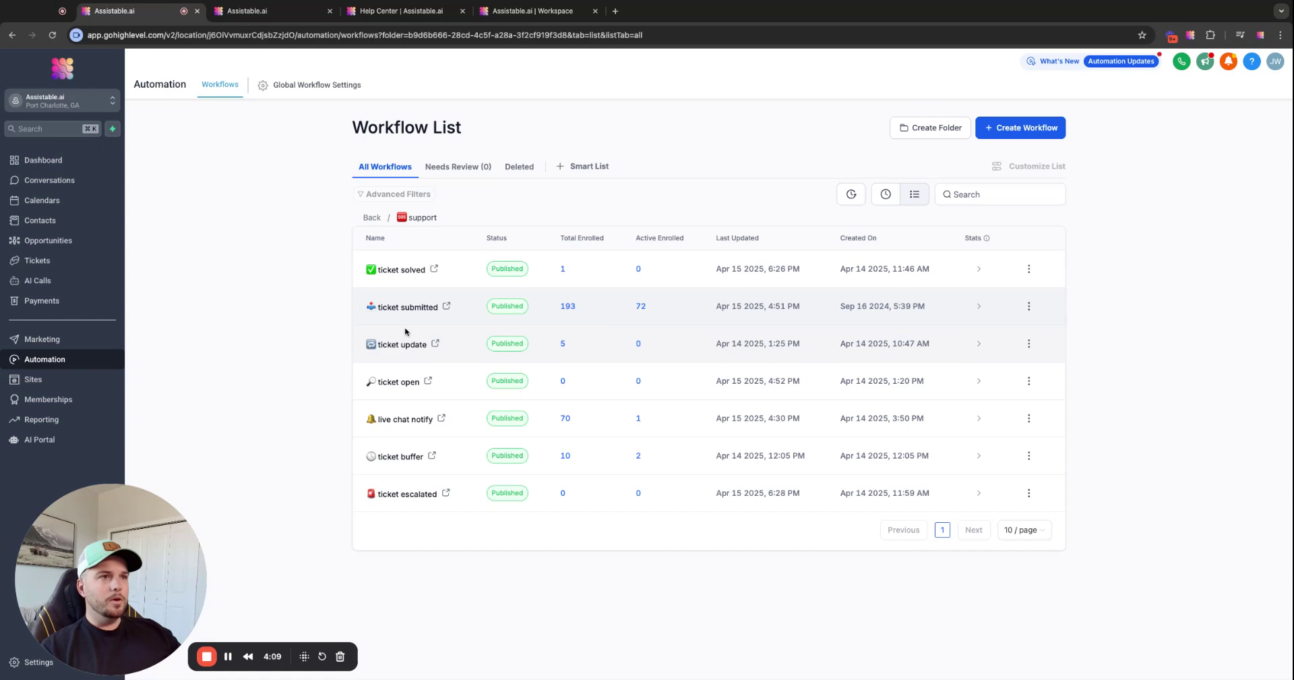
{"action": "left_click", "coordinate": [394, 345]}
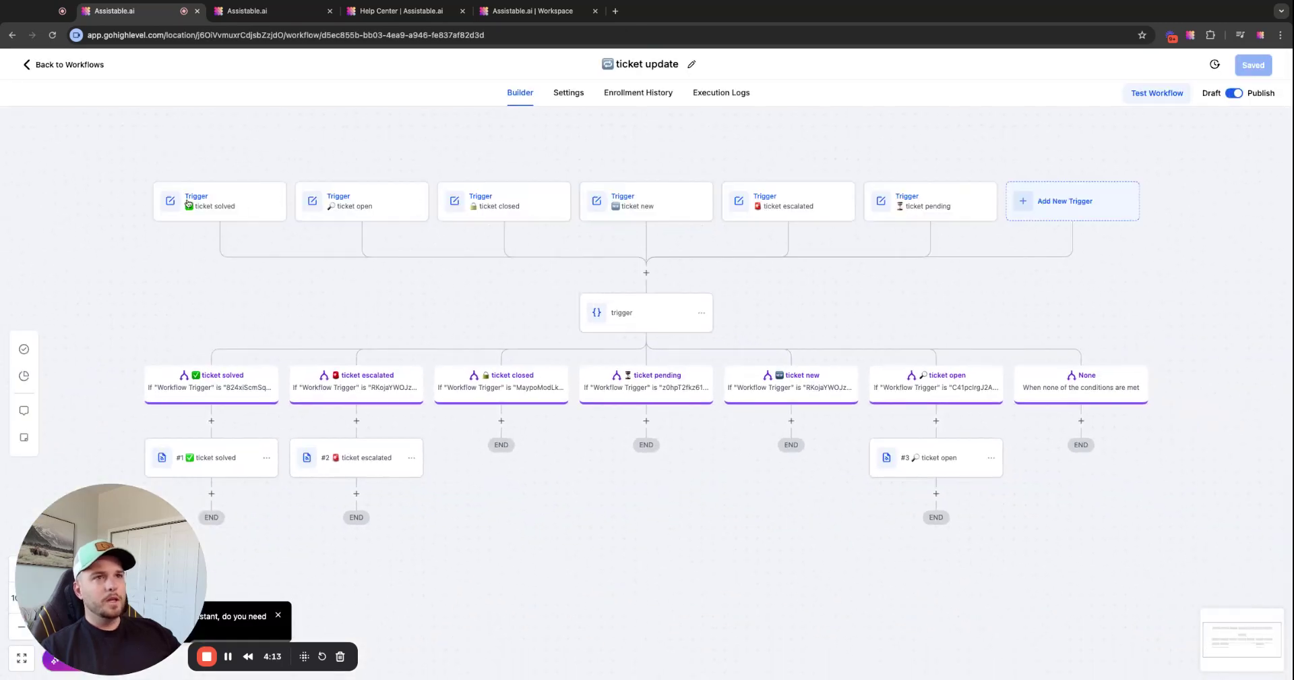
{"action": "left_click", "coordinate": [190, 205]}
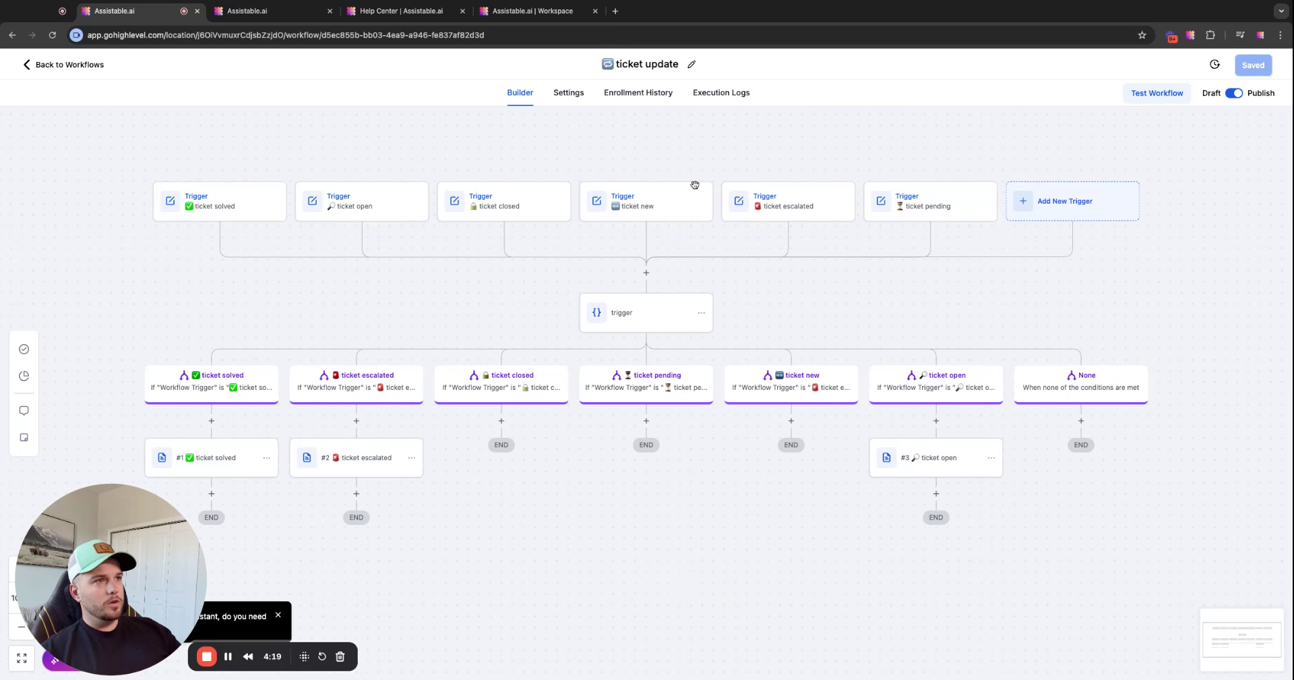
{"action": "left_click", "coordinate": [1277, 128]}
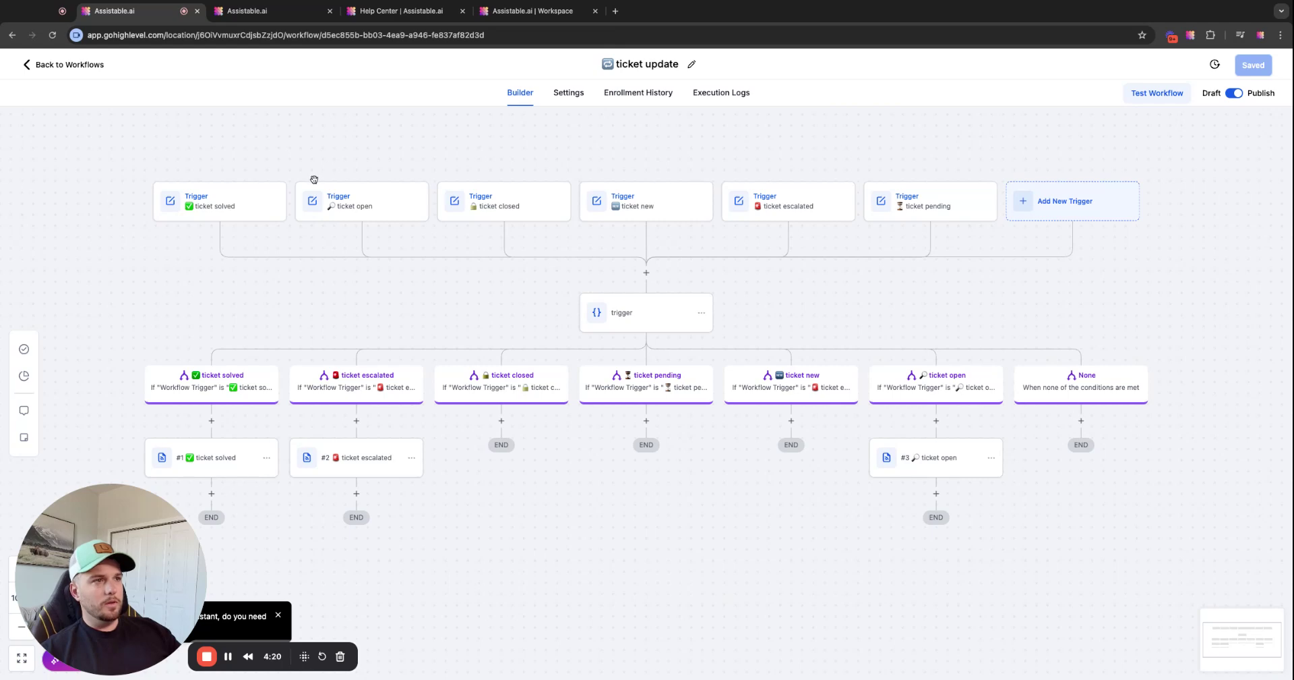
Browse the available actions under the ticket solved branch without adding one
{"action": "left_click", "coordinate": [211, 420]}
{"action": "scroll", "coordinate": [1075, 421], "scroll_direction": "down", "scroll_amount": 5}
{"action": "scroll", "coordinate": [1075, 421], "scroll_direction": "up", "scroll_amount": 3}
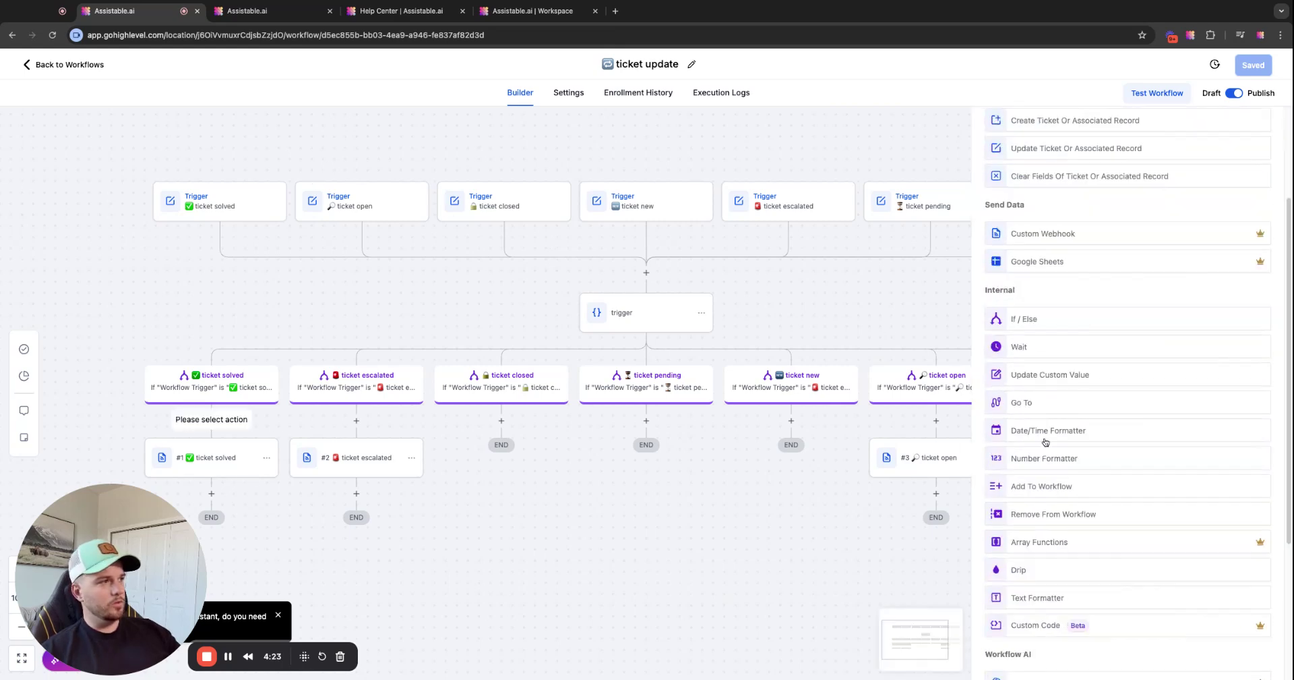
{"action": "scroll", "coordinate": [1051, 442], "scroll_direction": "down", "scroll_amount": 1}
{"action": "scroll", "coordinate": [1050, 442], "scroll_direction": "down", "scroll_amount": 3}
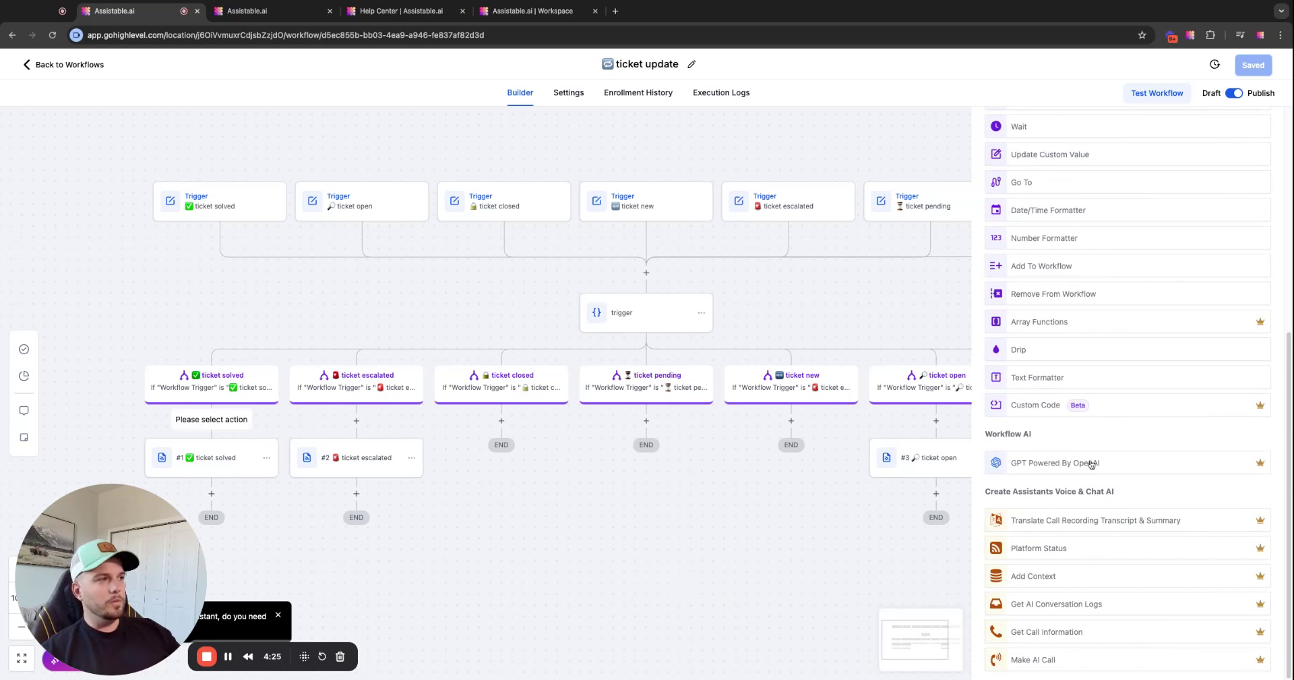
{"action": "scroll", "coordinate": [1079, 465], "scroll_direction": "up", "scroll_amount": 6}
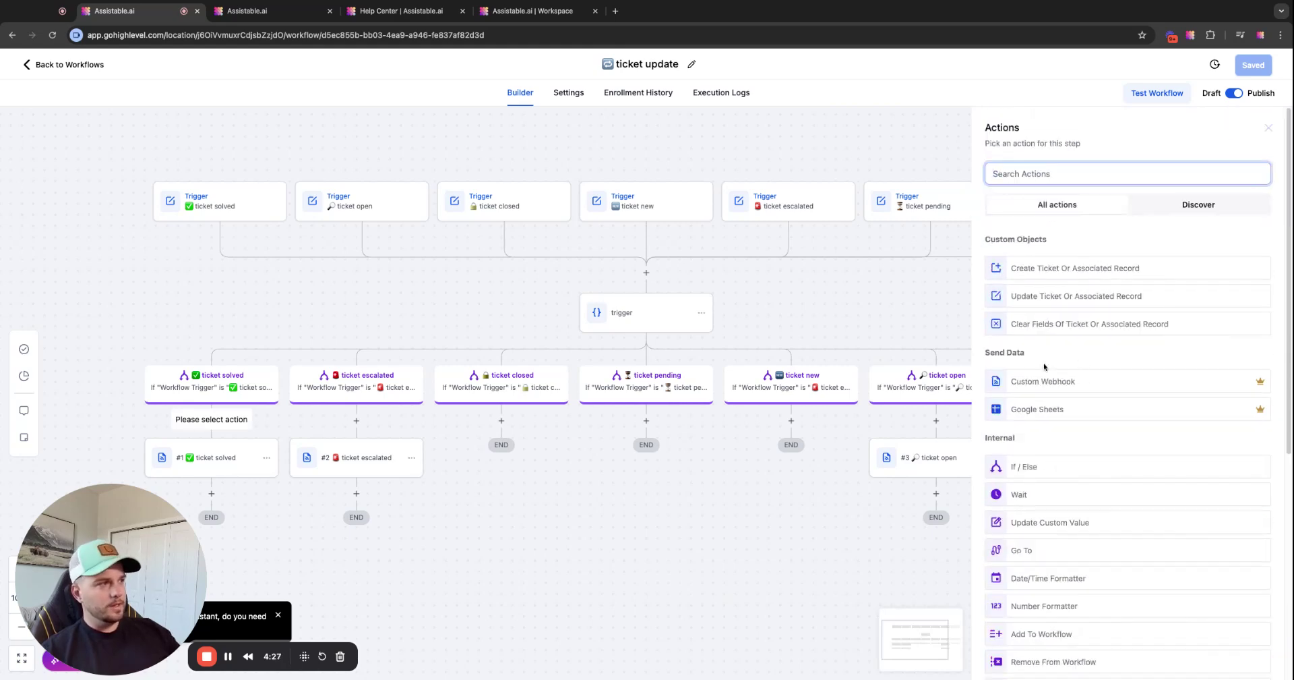
{"action": "scroll", "coordinate": [1046, 367], "scroll_direction": "down", "scroll_amount": 3}
{"action": "scroll", "coordinate": [1078, 450], "scroll_direction": "down", "scroll_amount": 2}
{"action": "scroll", "coordinate": [1079, 445], "scroll_direction": "up", "scroll_amount": 5}
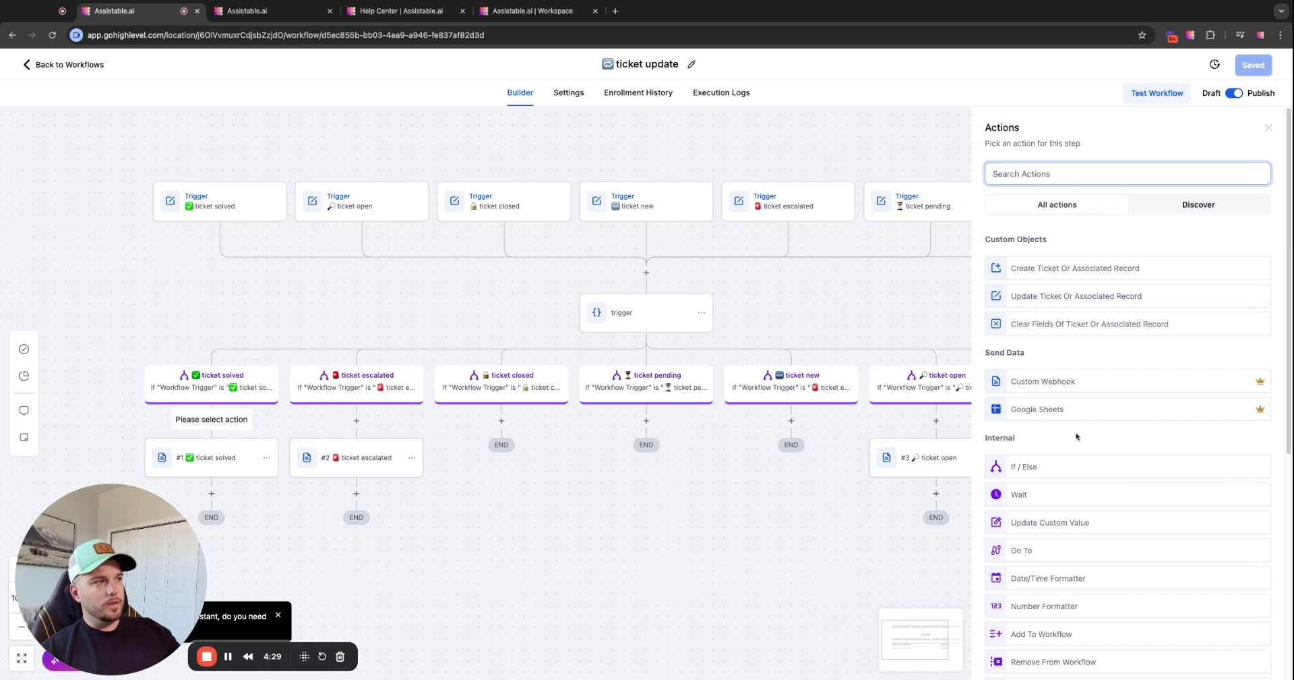
{"action": "left_click", "coordinate": [1269, 128]}
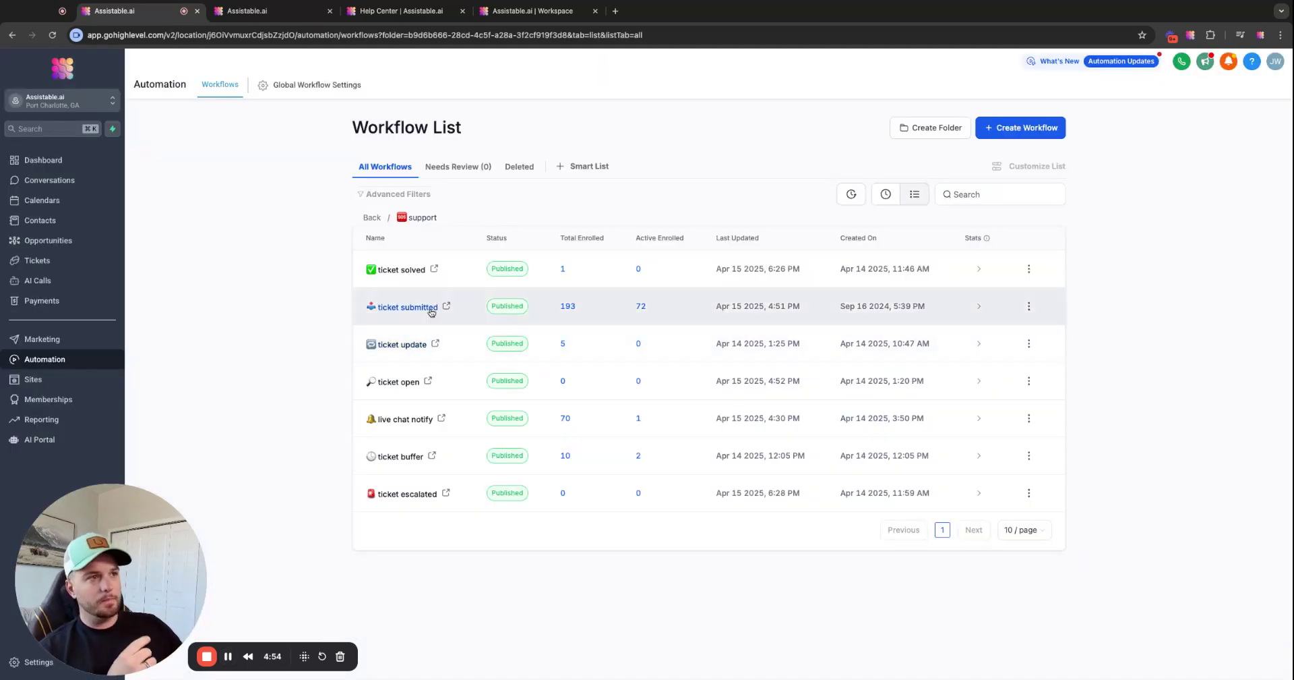
Open 'ticket submitted', inspect its support form submitted trigger, and open the ticket buffer condition
{"action": "left_click", "coordinate": [430, 309]}
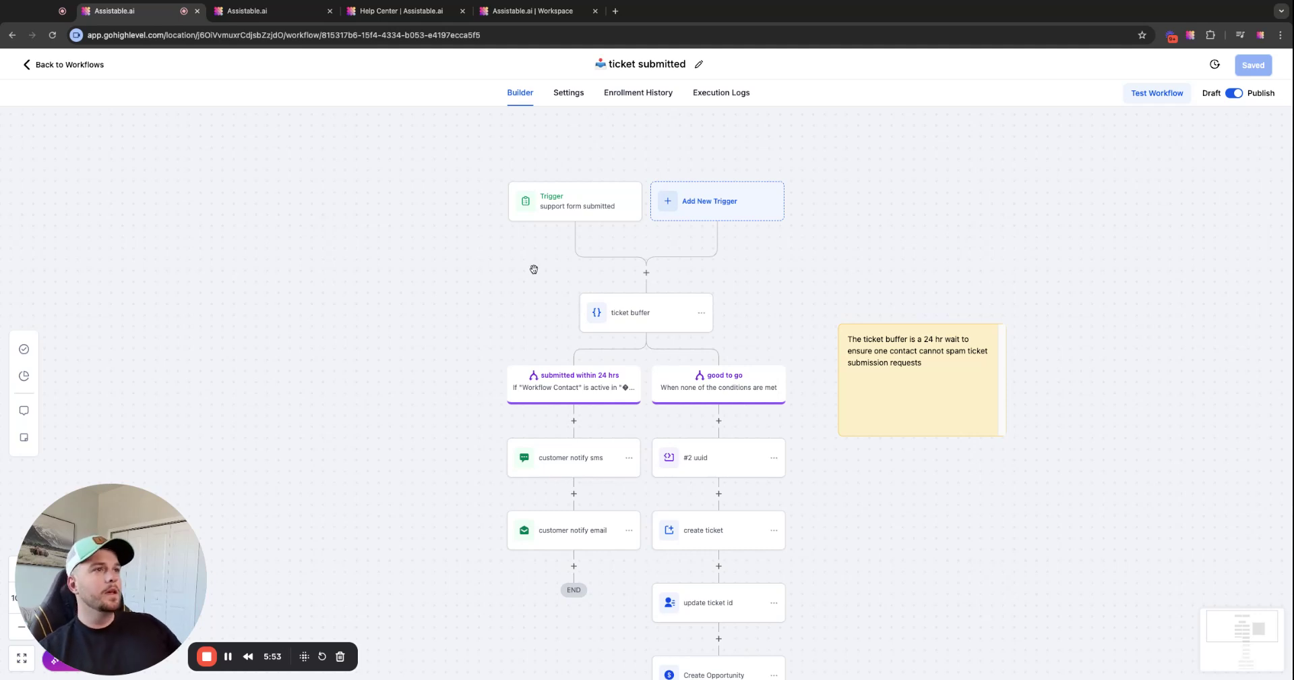
{"action": "left_click", "coordinate": [561, 207]}
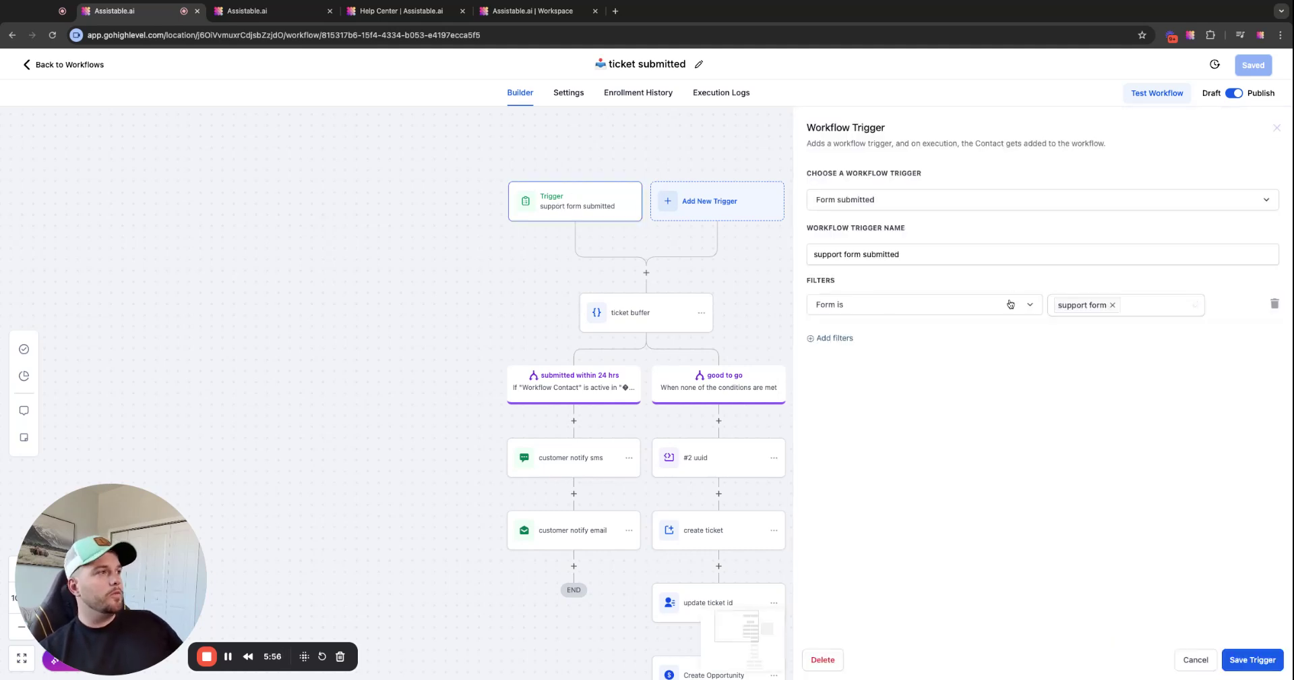
{"action": "left_click", "coordinate": [1277, 127]}
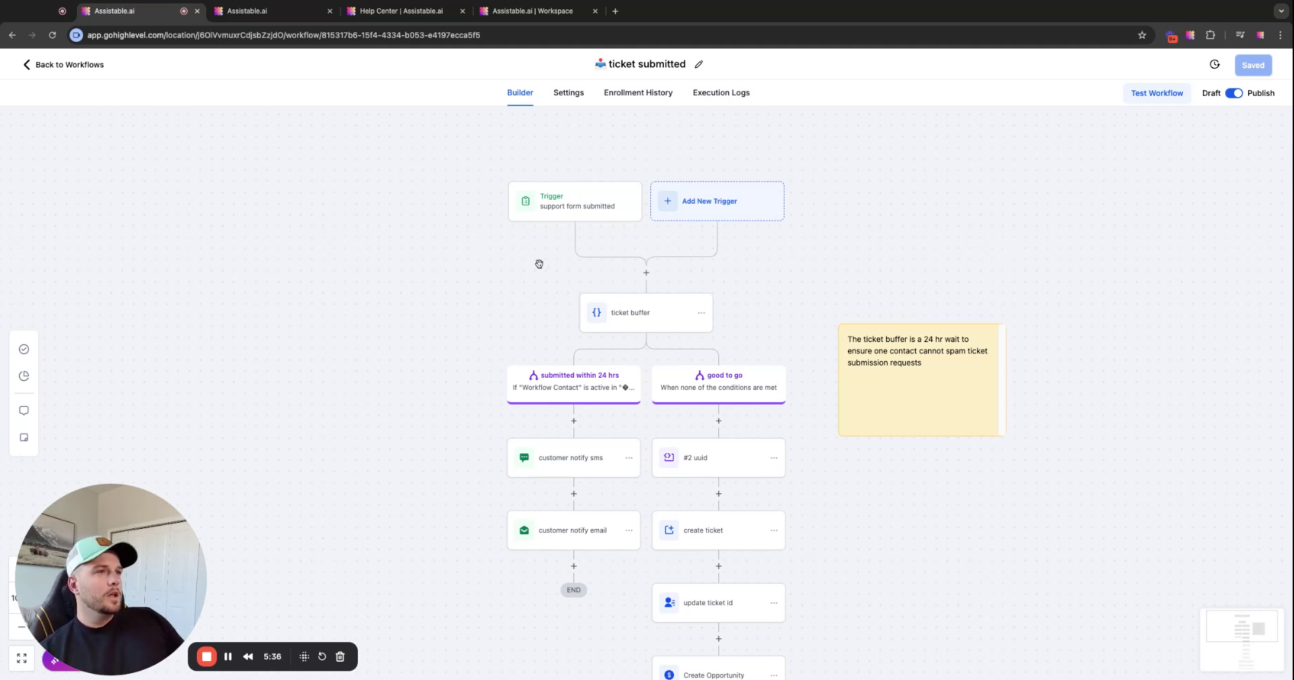
{"action": "left_click", "coordinate": [584, 195]}
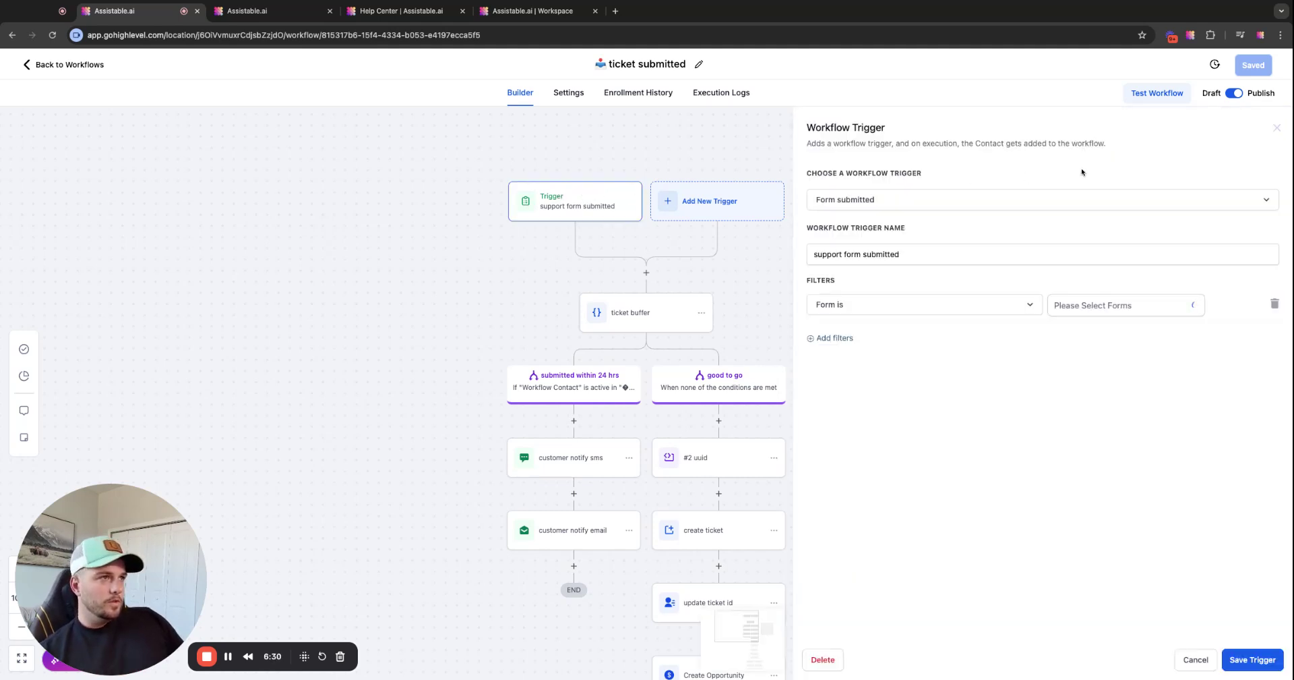
{"action": "left_click", "coordinate": [1277, 128]}
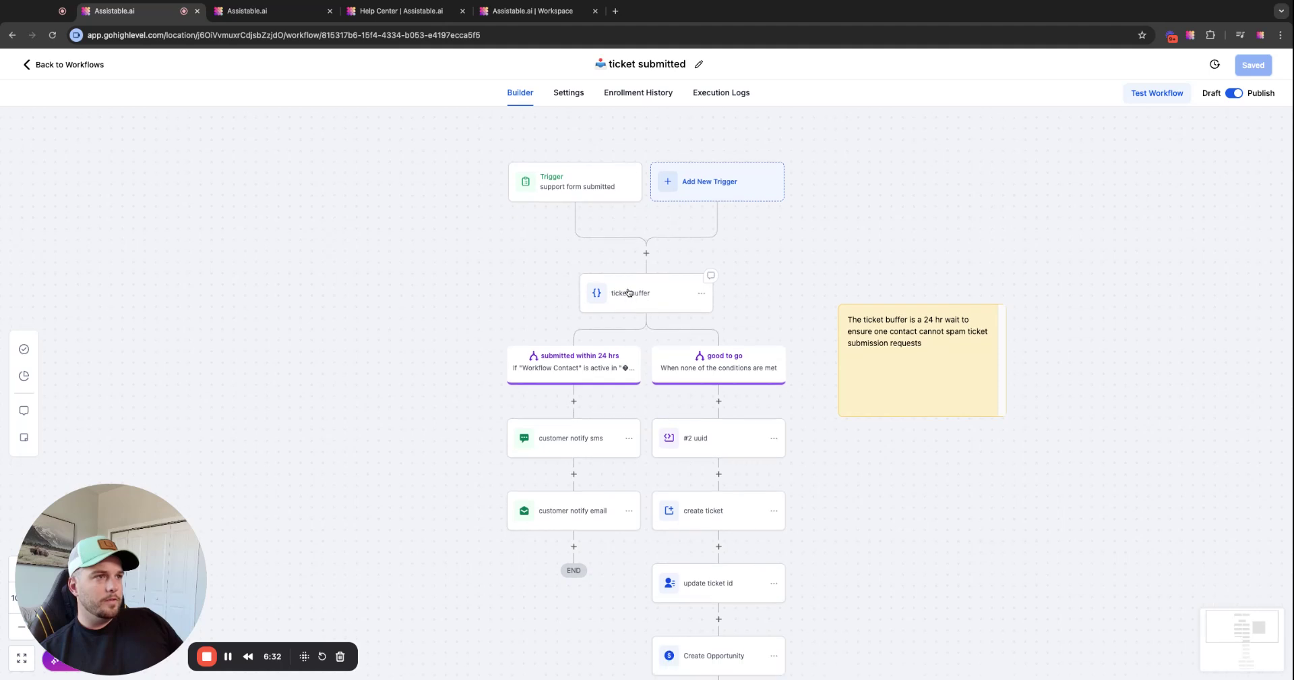
{"action": "left_click", "coordinate": [628, 292]}
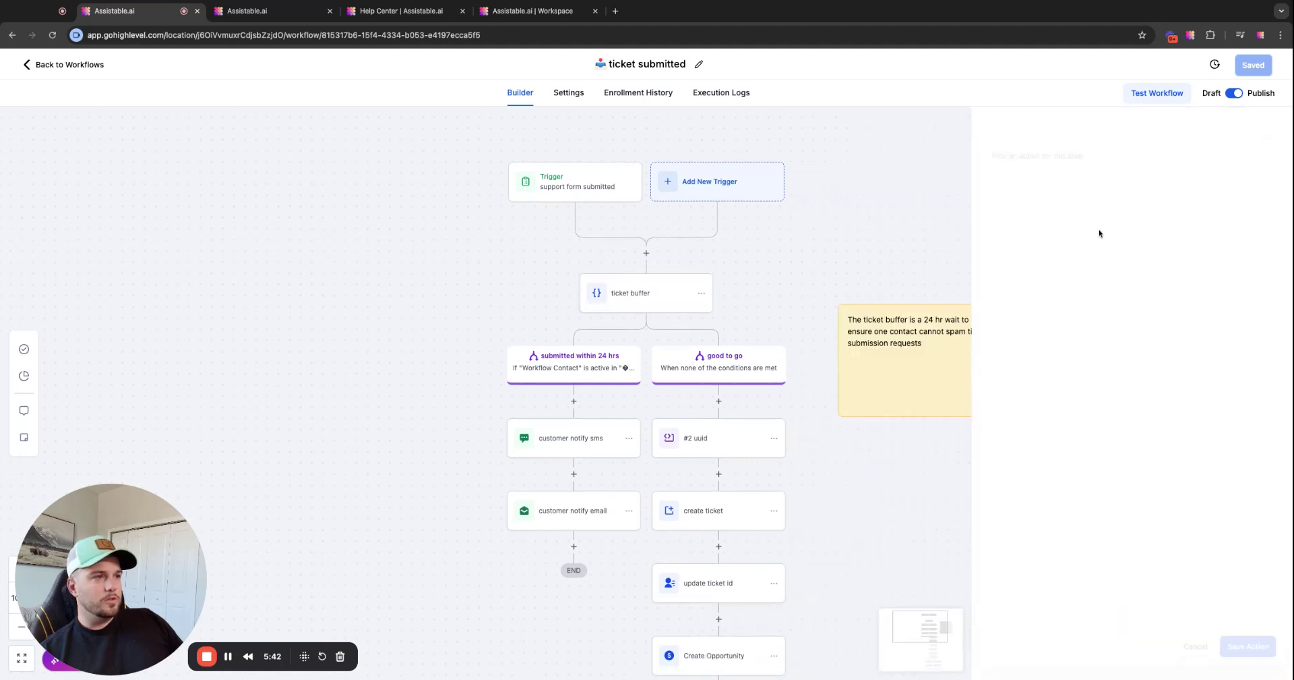
Inspect the '#2 uuid' custom code step's JavaScript, which outputs a generated UUID
{"action": "scroll", "coordinate": [621, 349], "scroll_direction": "down", "scroll_amount": 2}
{"action": "left_click", "coordinate": [702, 372]}
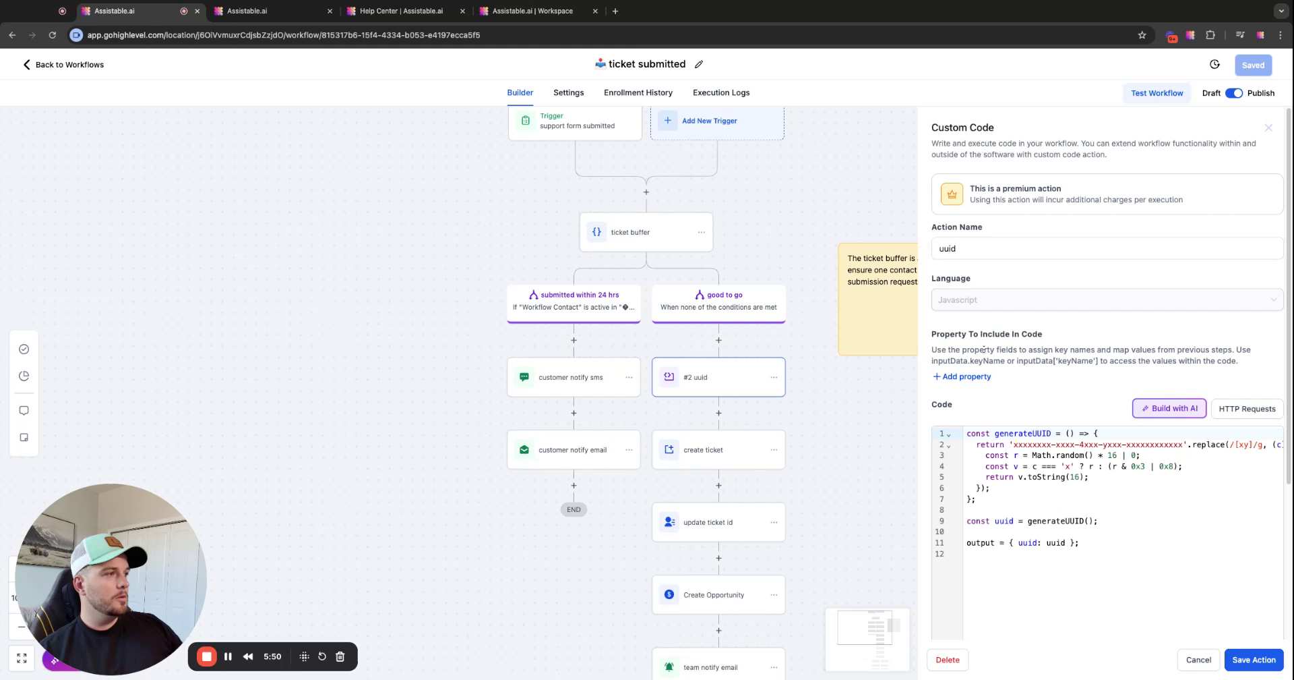
{"action": "scroll", "coordinate": [1025, 465], "scroll_direction": "down", "scroll_amount": 3}
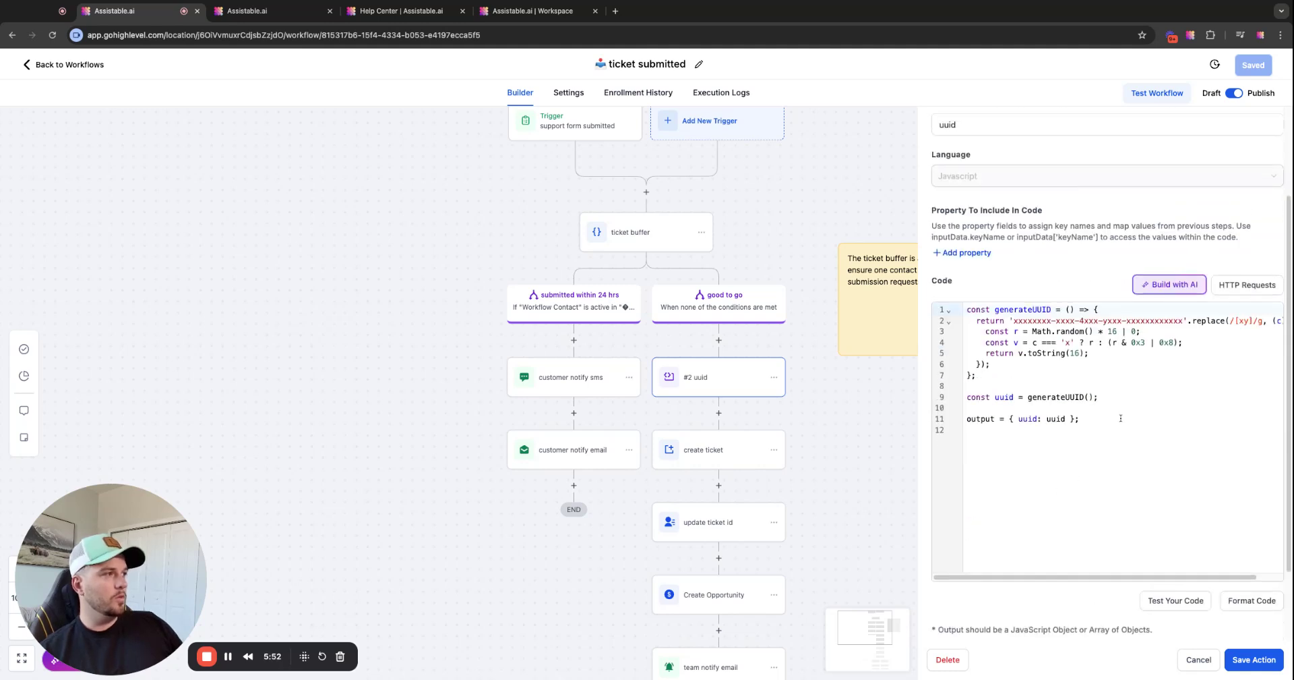
{"action": "scroll", "coordinate": [1052, 404], "scroll_direction": "up", "scroll_amount": 3}
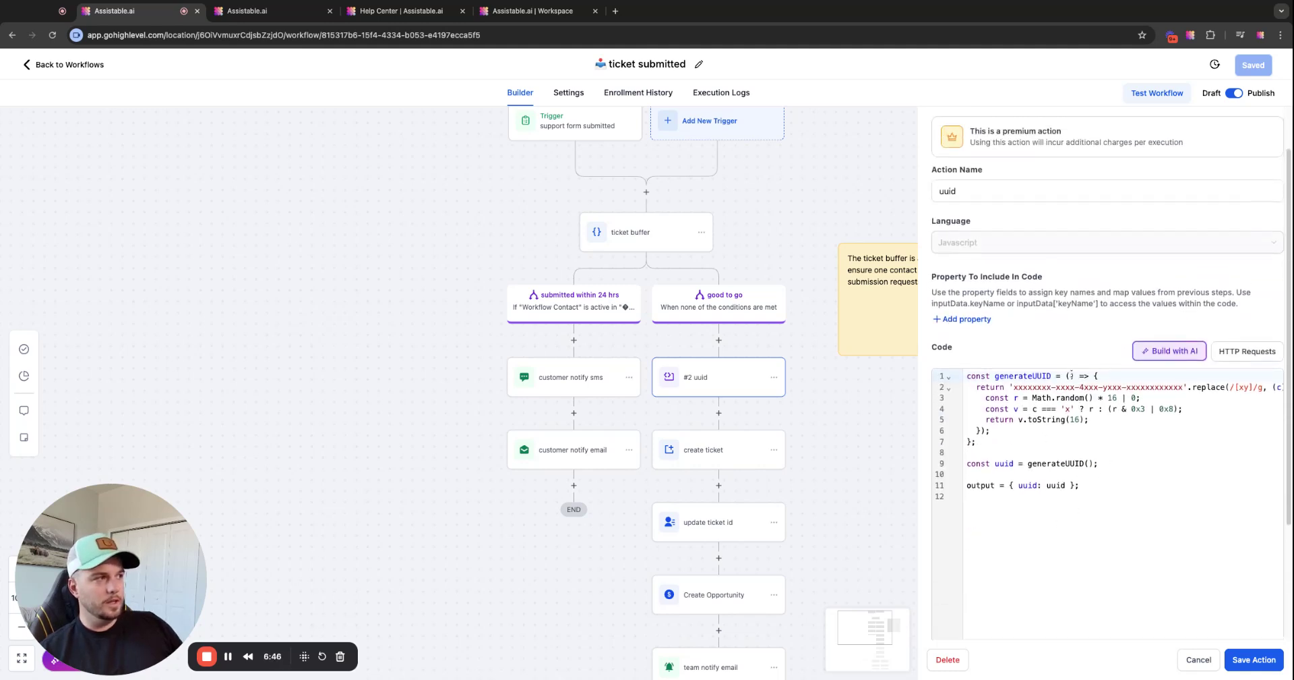
{"action": "scroll", "coordinate": [1039, 389], "scroll_direction": "up", "scroll_amount": 2}
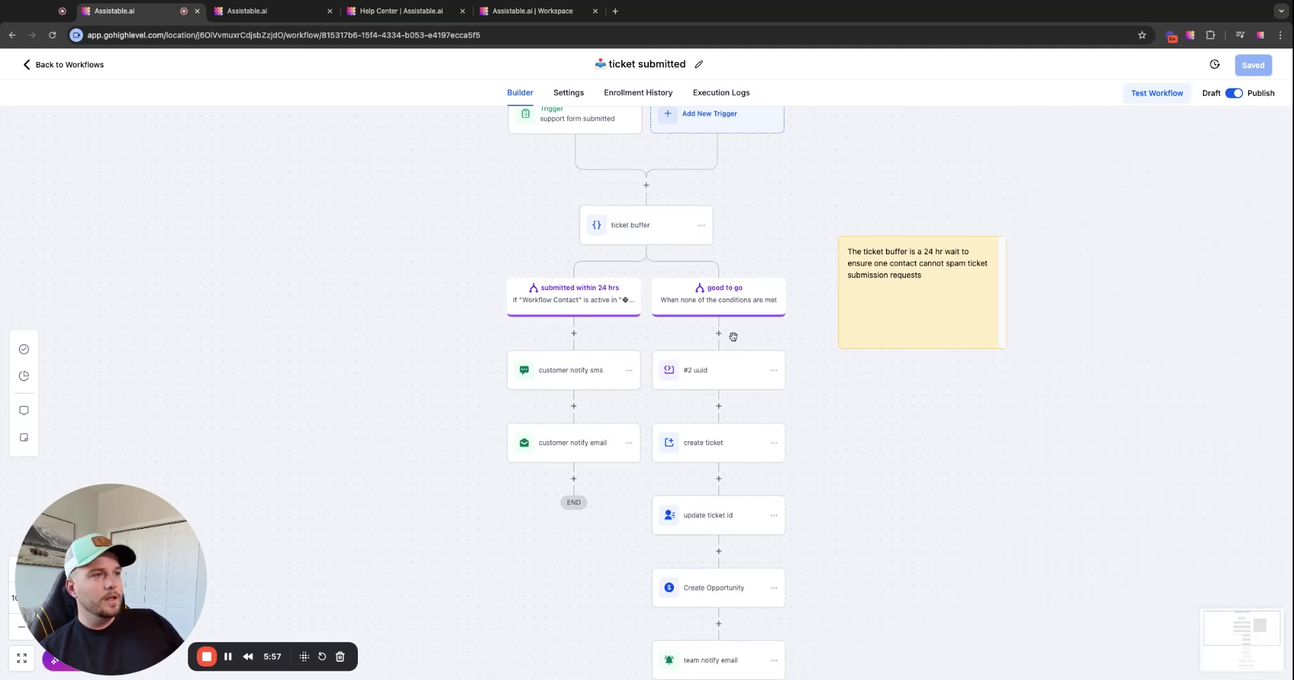
{"action": "scroll", "coordinate": [715, 332], "scroll_direction": "down", "scroll_amount": 2}
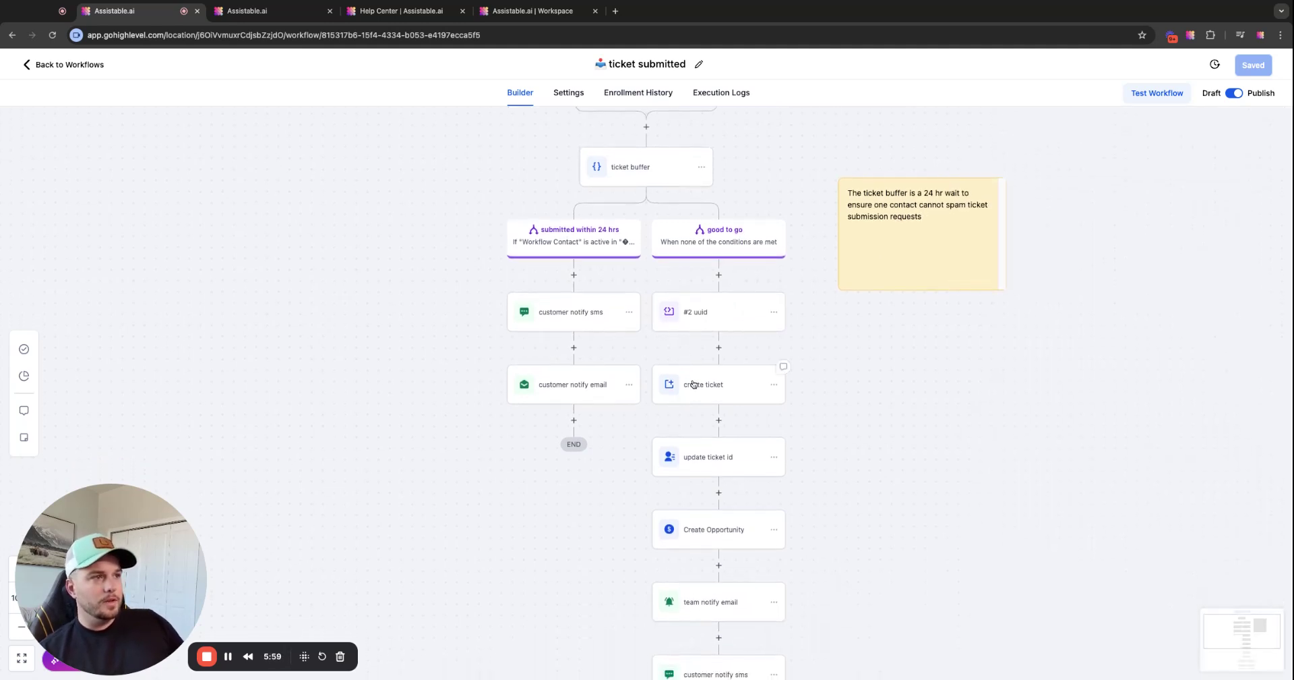
Clear the create ticket step's Action Name, save it empty, then retype 'dceate ticket'
{"action": "left_click", "coordinate": [701, 385]}
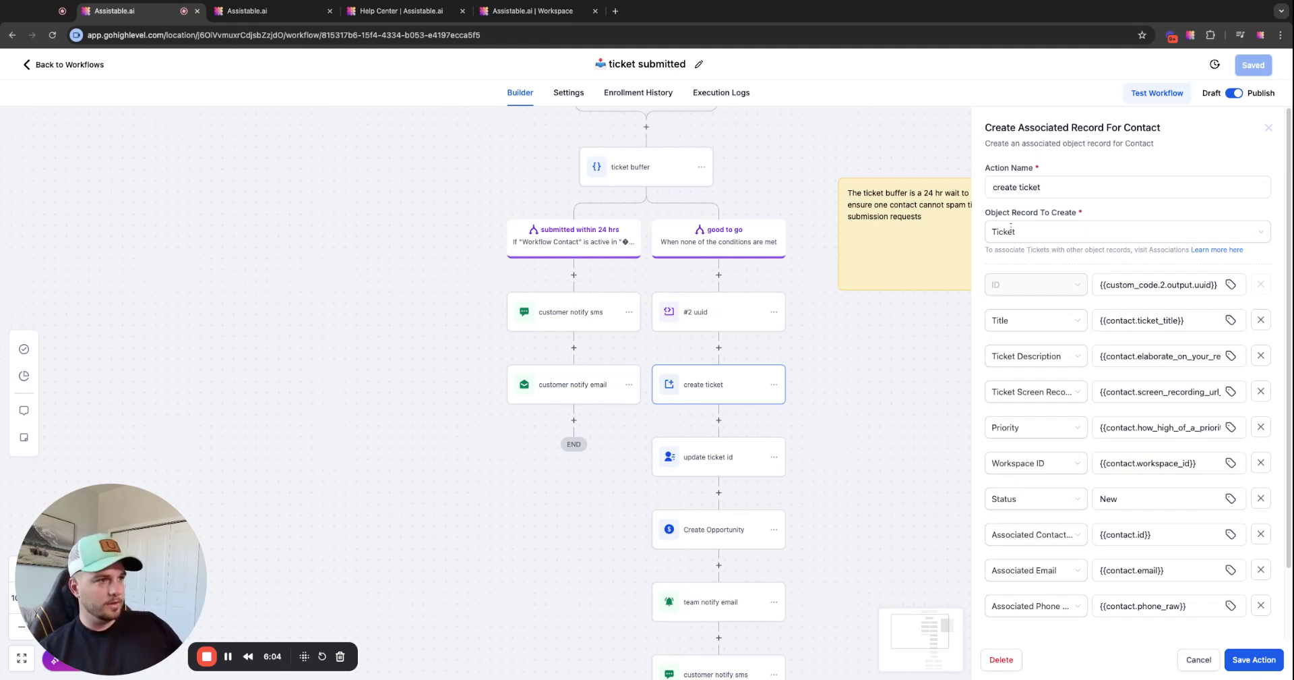
{"action": "left_click", "coordinate": [719, 420]}
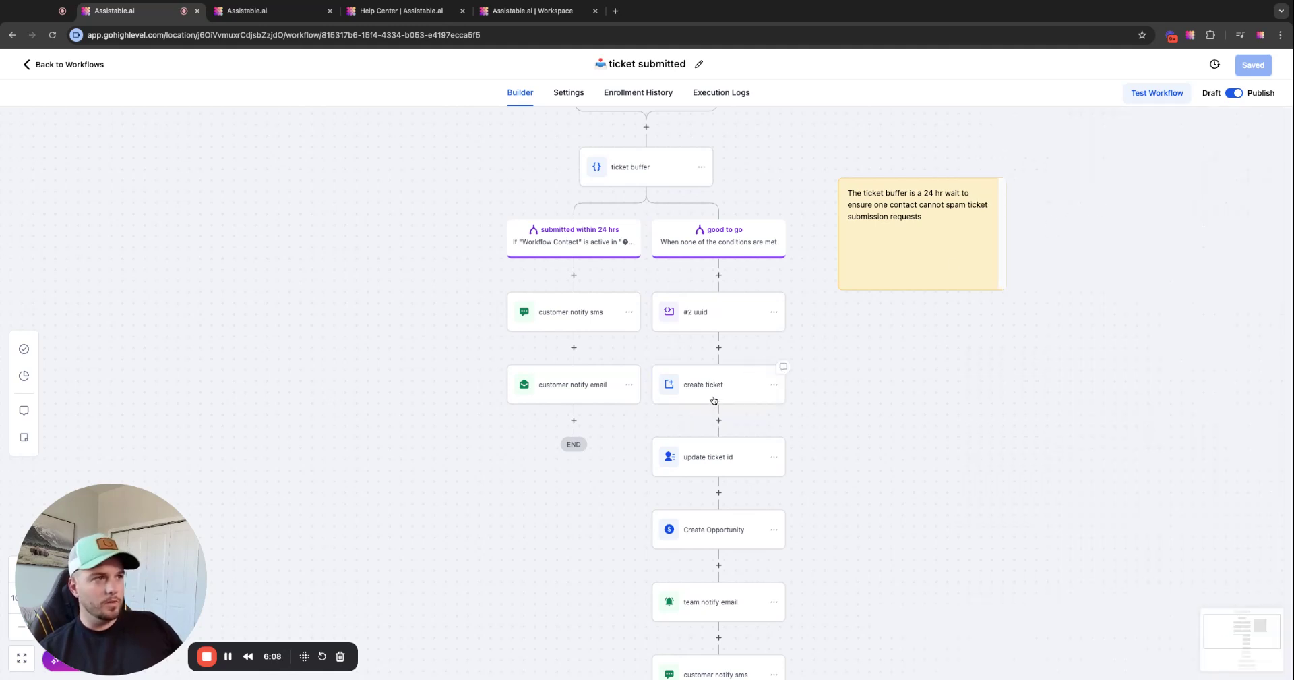
{"action": "left_click", "coordinate": [719, 399]}
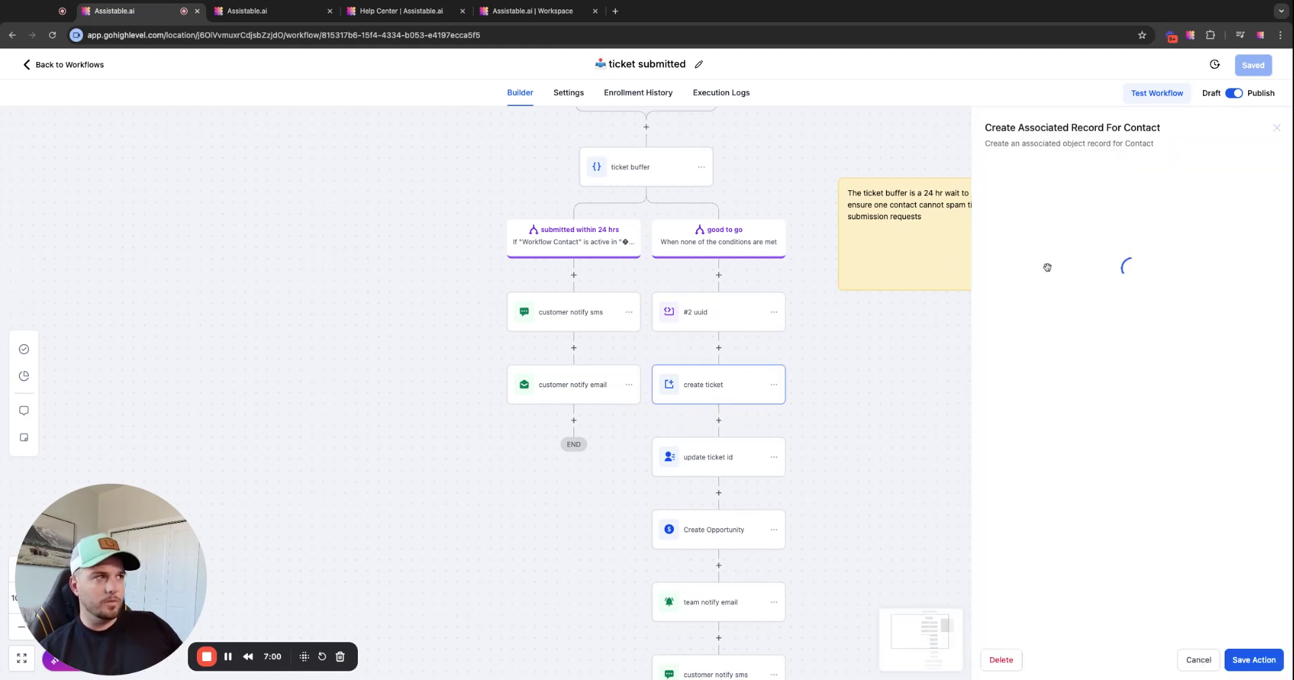
{"action": "left_click_drag", "start_coordinate": [1049, 186], "coordinate": [991, 187]}
{"action": "key", "text": "BackSpace"}
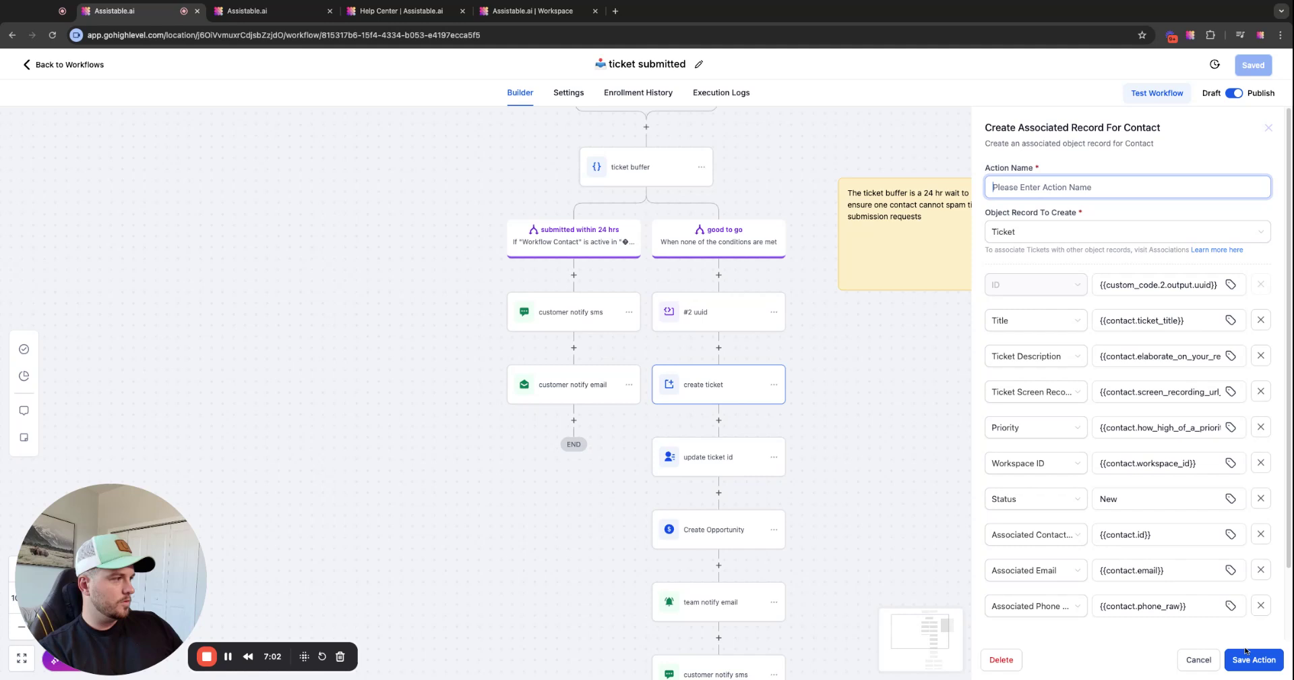
{"action": "left_click", "coordinate": [1249, 657]}
{"action": "left_click", "coordinate": [740, 399]}
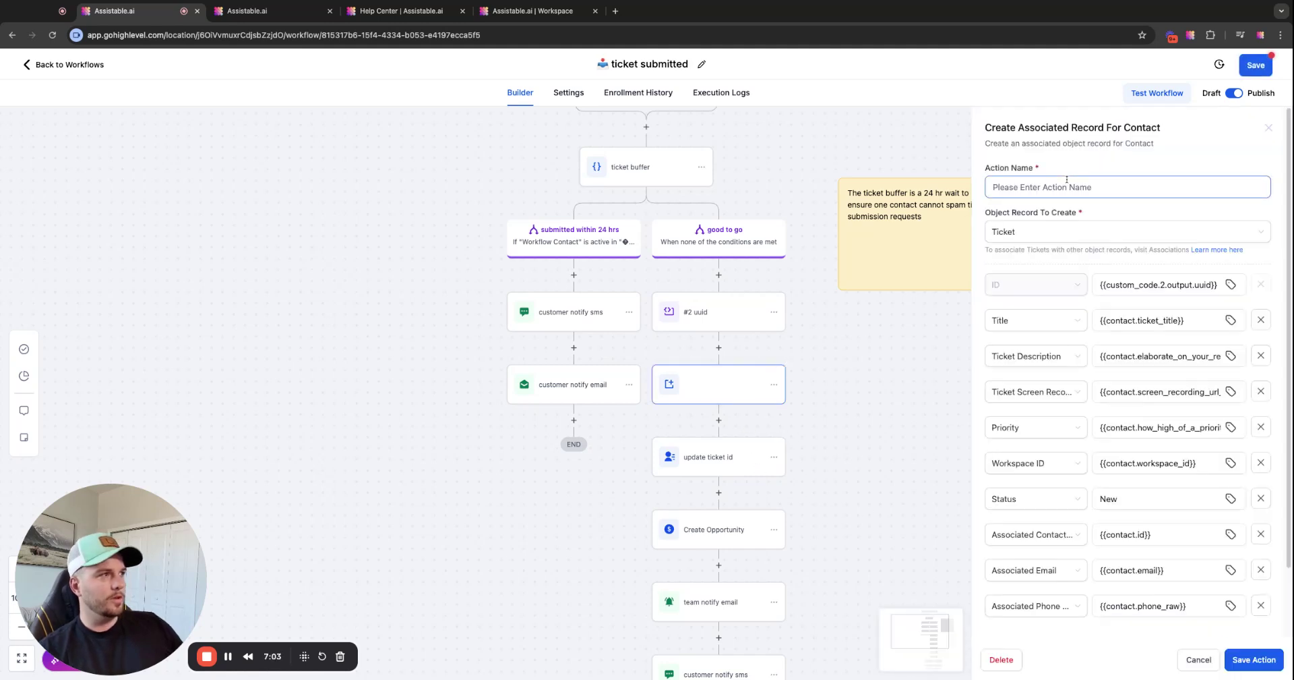
{"action": "type", "text": "dc"}
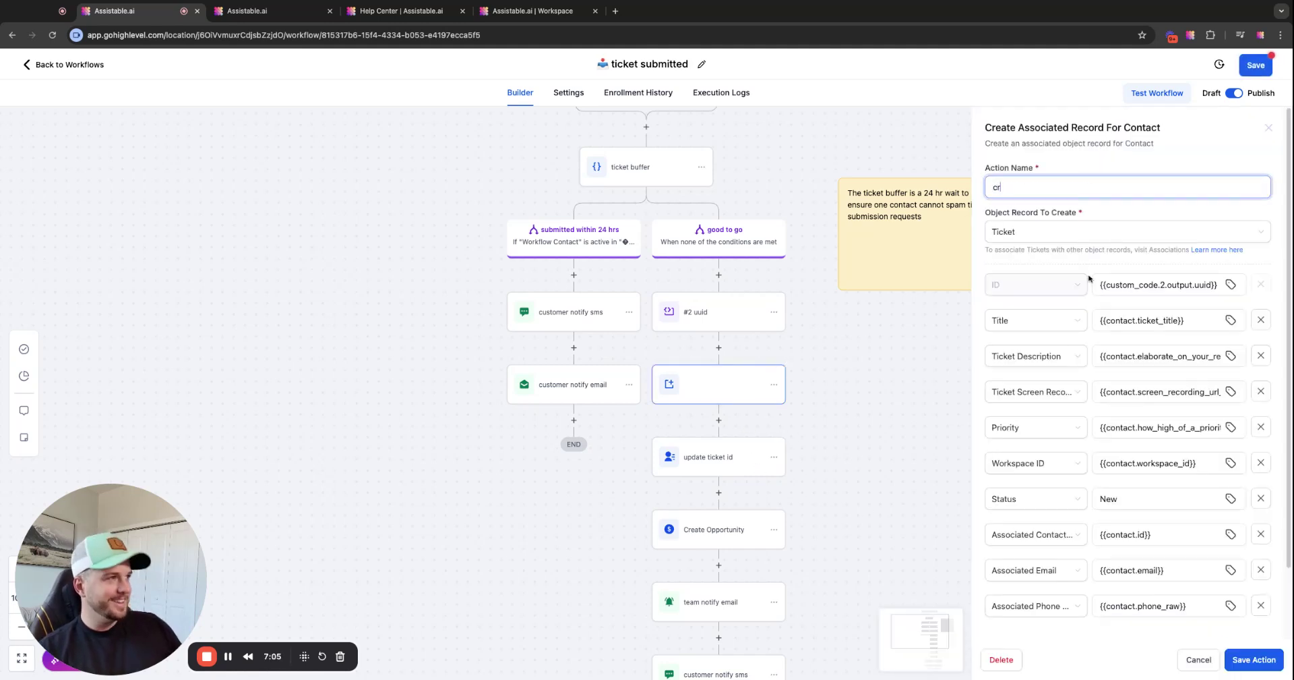
{"action": "type", "text": "eate ticket"}
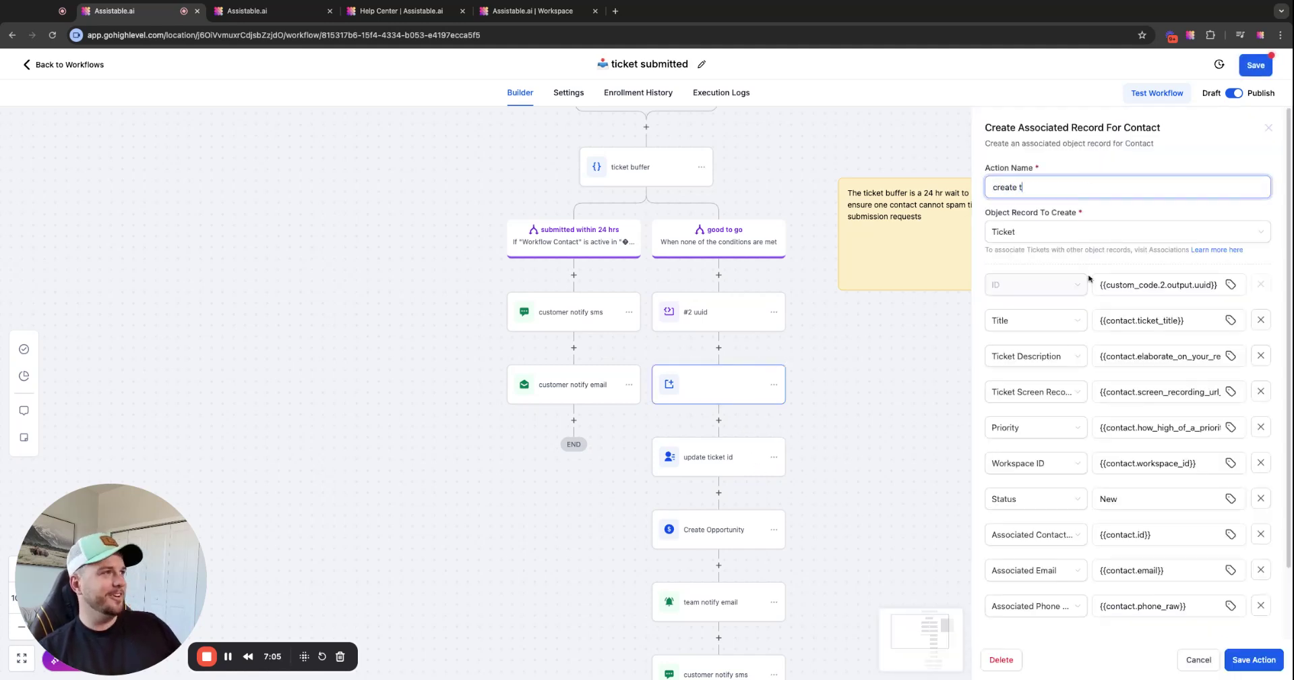
{"action": "triple_click", "coordinate": [1094, 129]}
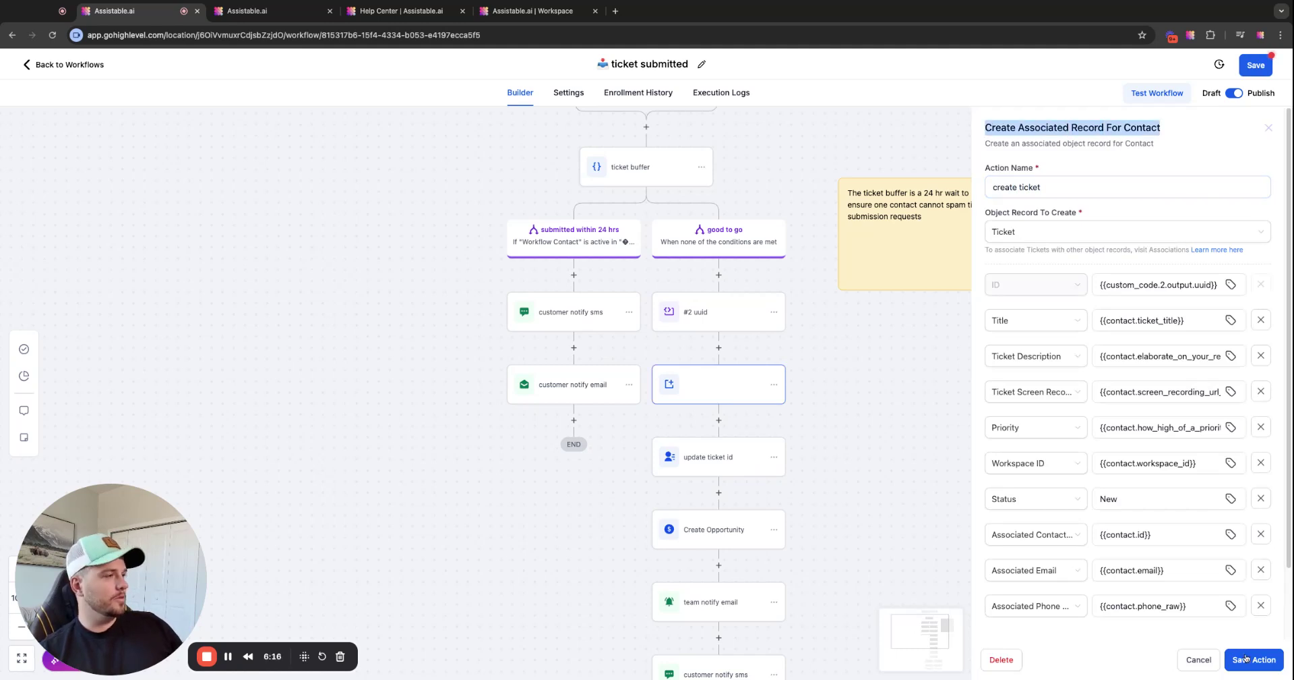
{"action": "left_click", "coordinate": [1079, 278]}
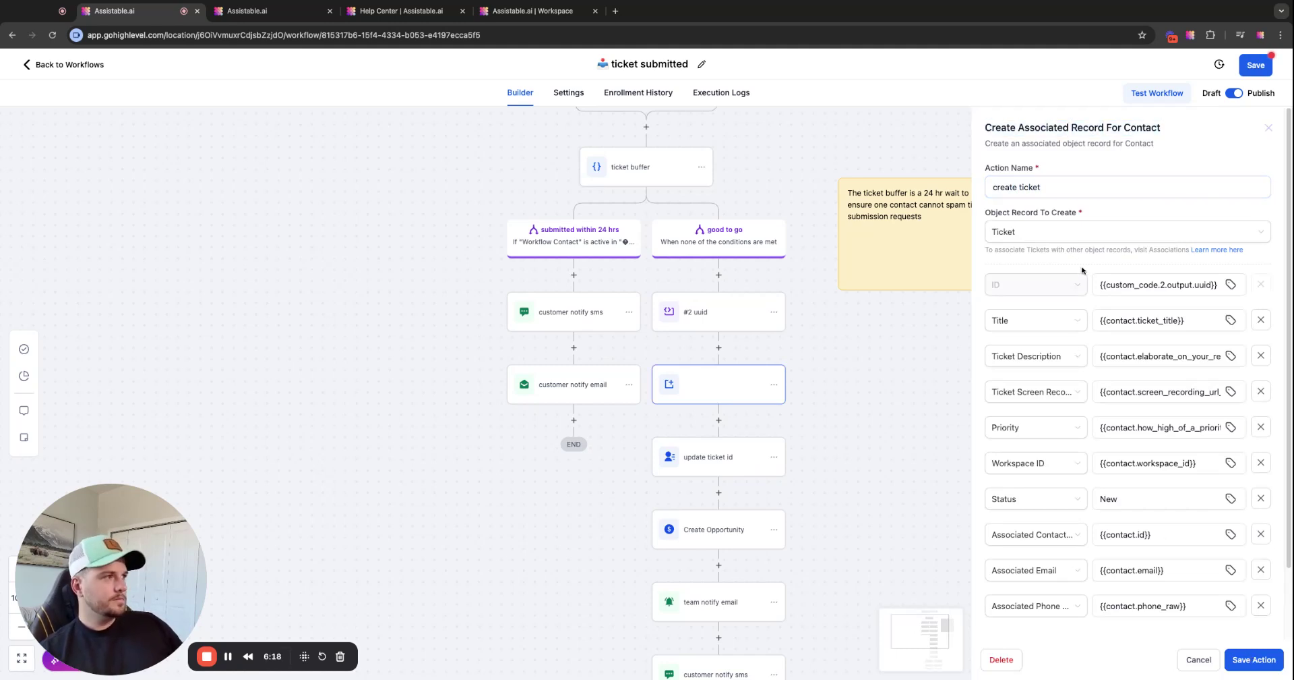
Review the Ticket record mappings, Title value and {{contact.id}} association, then cancel without saving
{"action": "left_click", "coordinate": [1049, 233]}
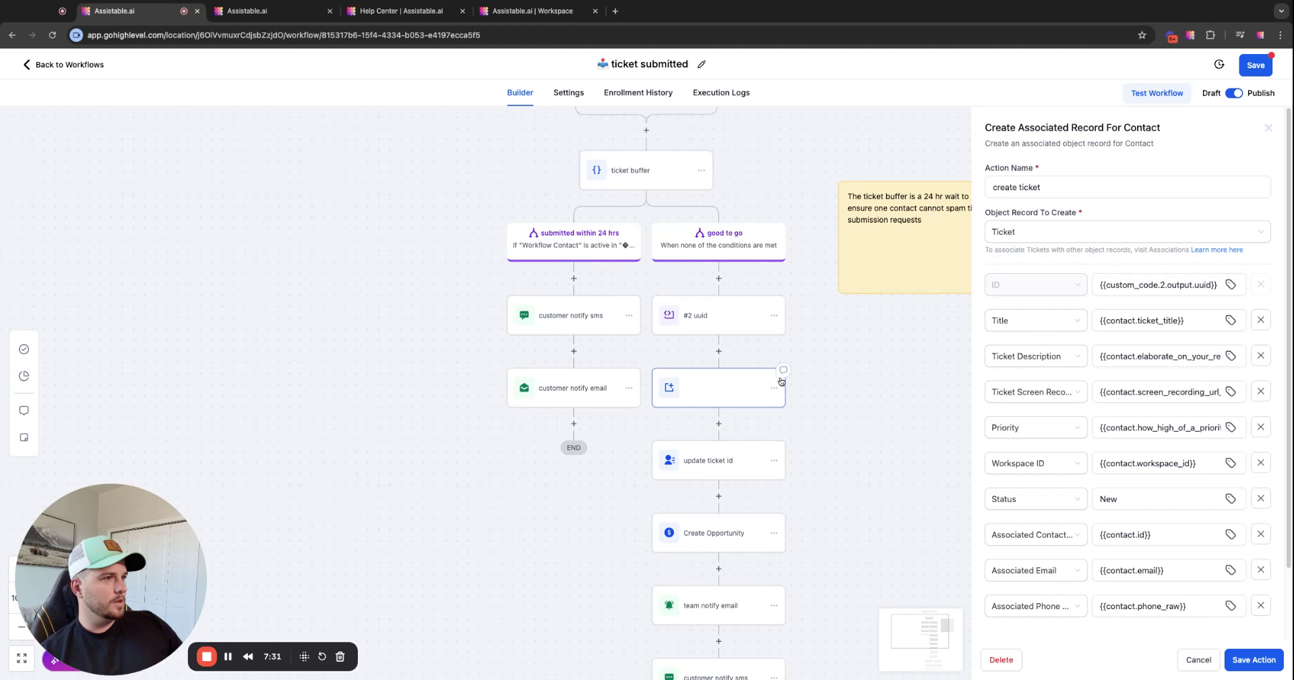
{"action": "scroll", "coordinate": [1090, 368], "scroll_direction": "down", "scroll_amount": 2}
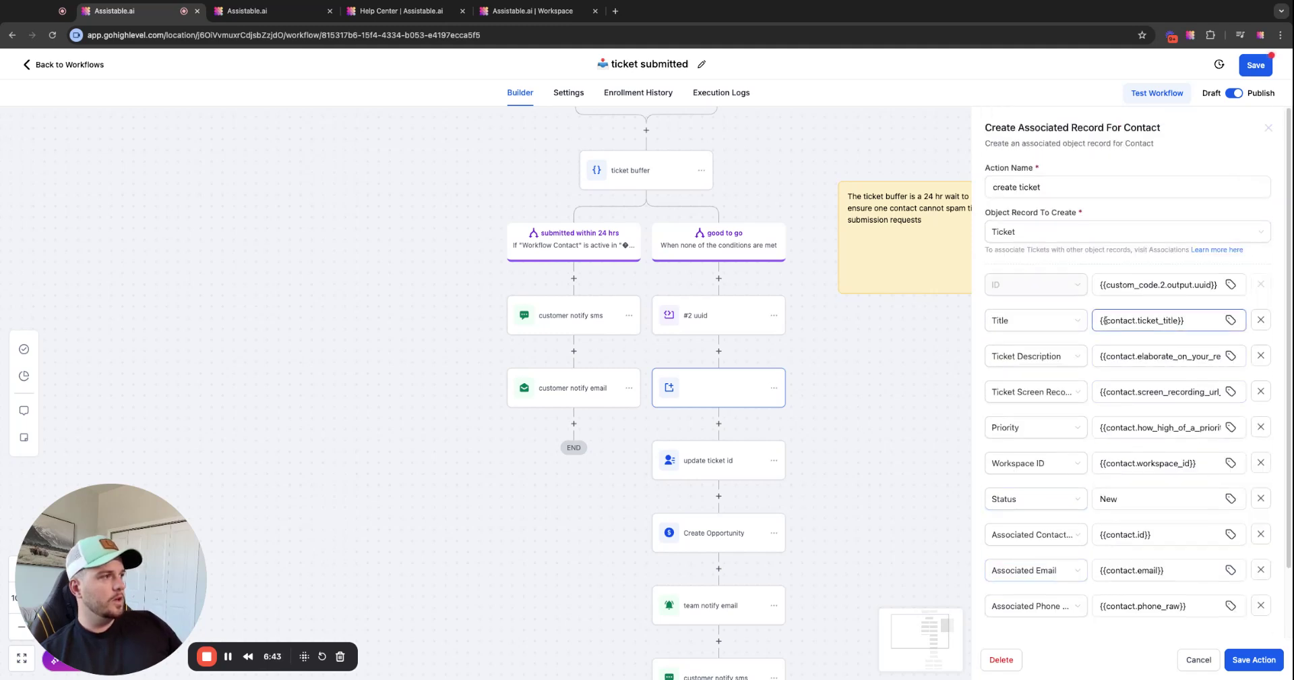
{"action": "left_click_drag", "start_coordinate": [1185, 320], "coordinate": [1106, 320]}
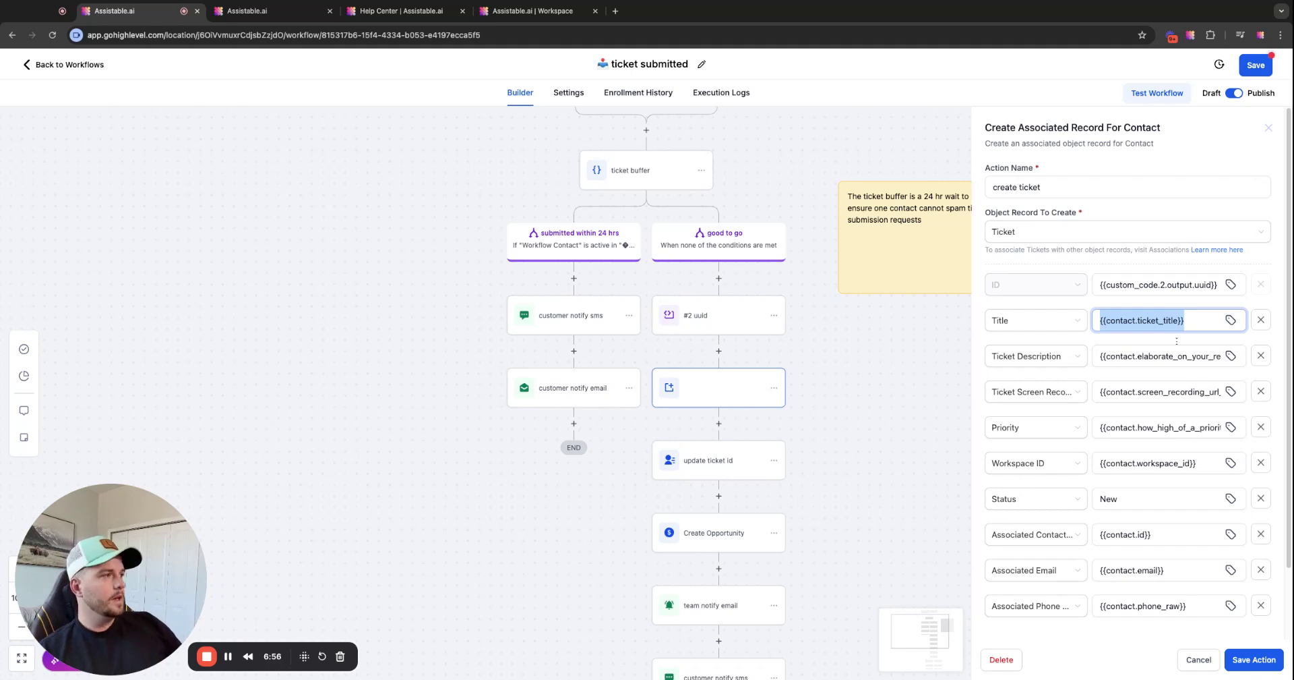
{"action": "scroll", "coordinate": [1176, 340], "scroll_direction": "down", "scroll_amount": 2}
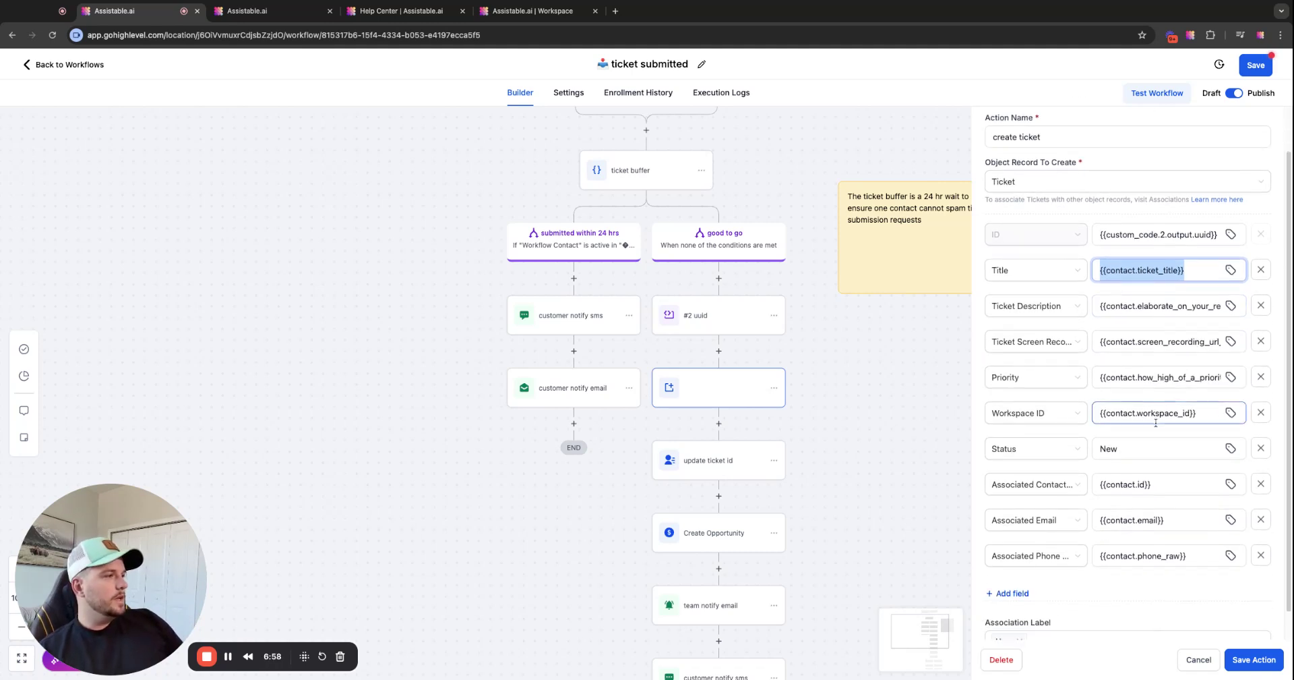
{"action": "scroll", "coordinate": [1155, 423], "scroll_direction": "up", "scroll_amount": 2}
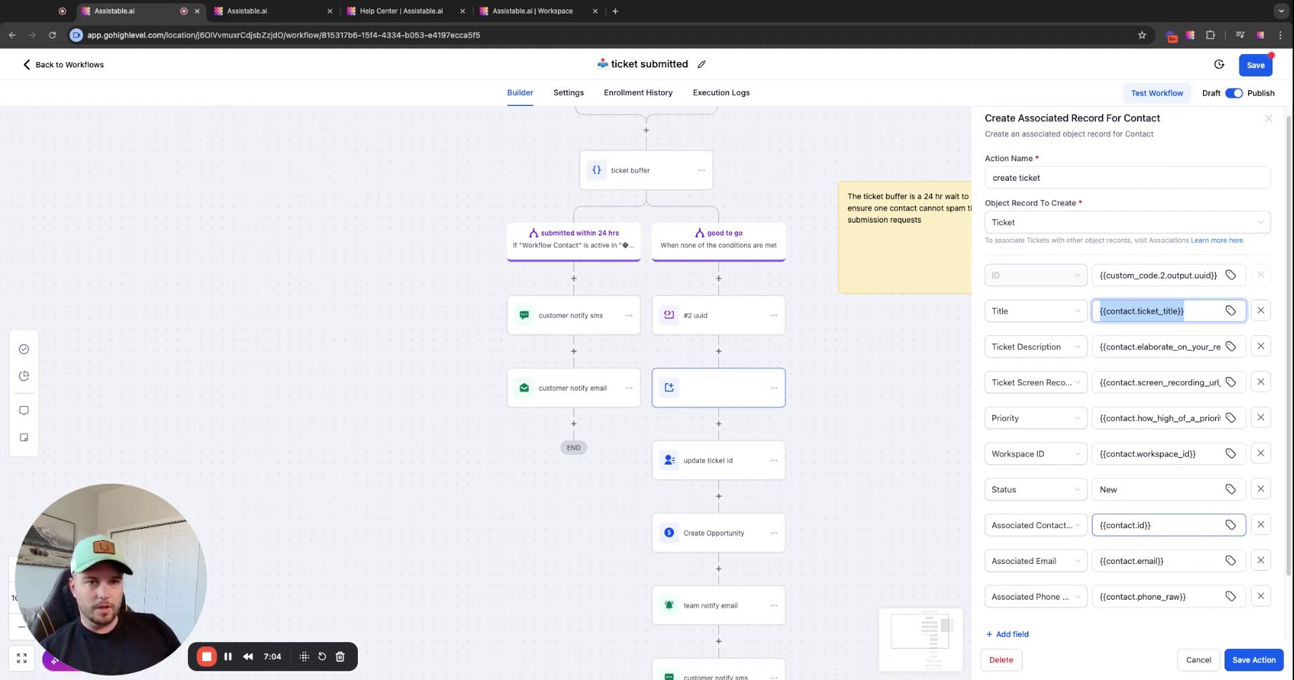
{"action": "triple_click", "coordinate": [1159, 524]}
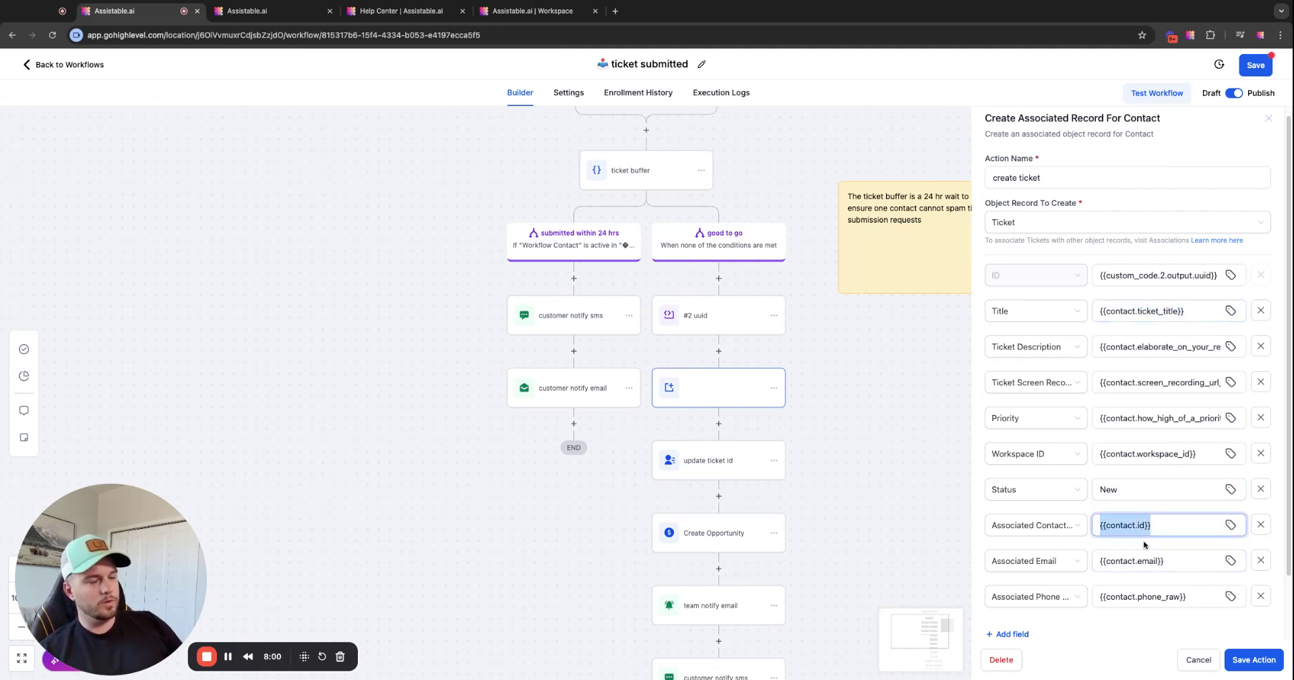
{"action": "scroll", "coordinate": [1139, 526], "scroll_direction": "down", "scroll_amount": 2}
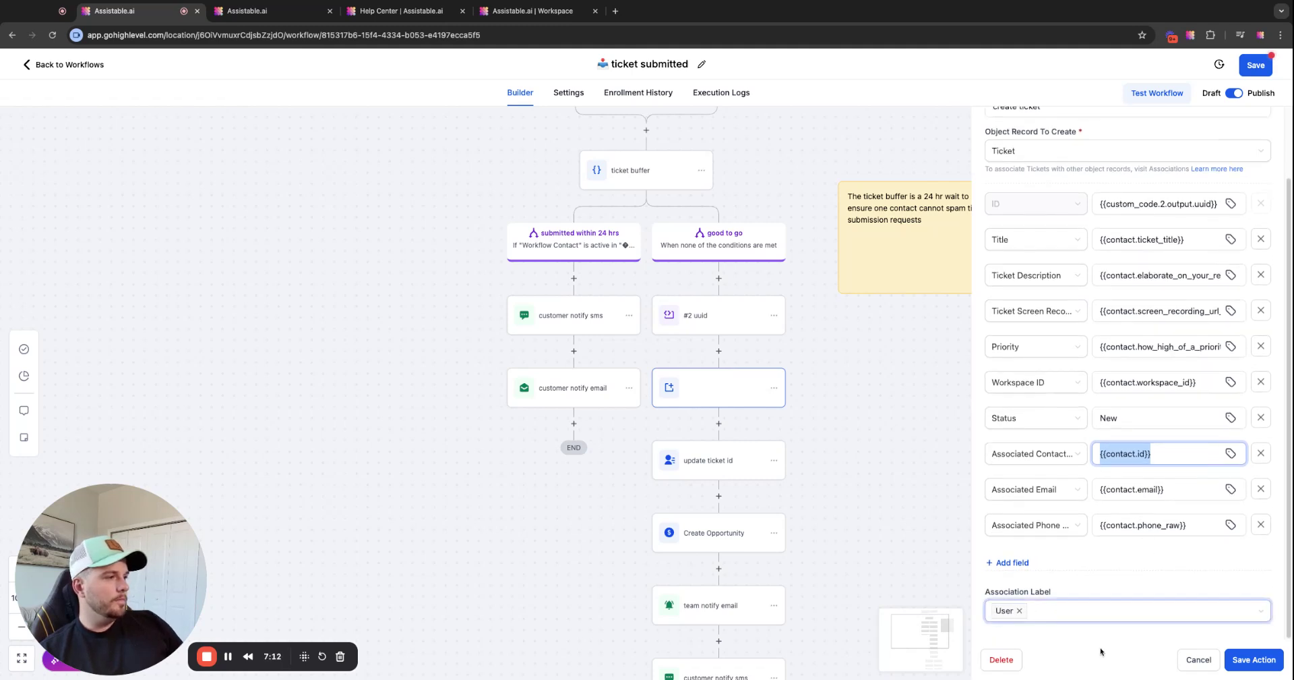
{"action": "left_click", "coordinate": [1184, 660]}
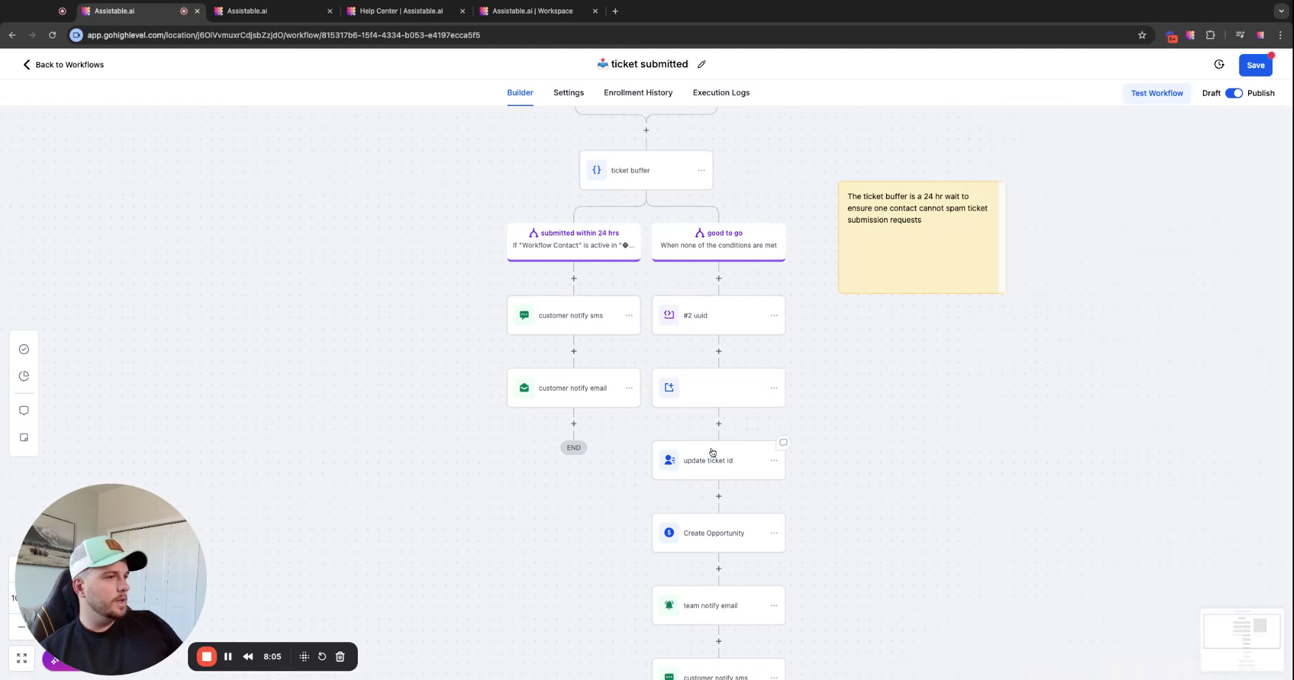
Review the create ticket, update ticket id and Create Opportunity steps, closing each panel
{"action": "left_click", "coordinate": [701, 381]}
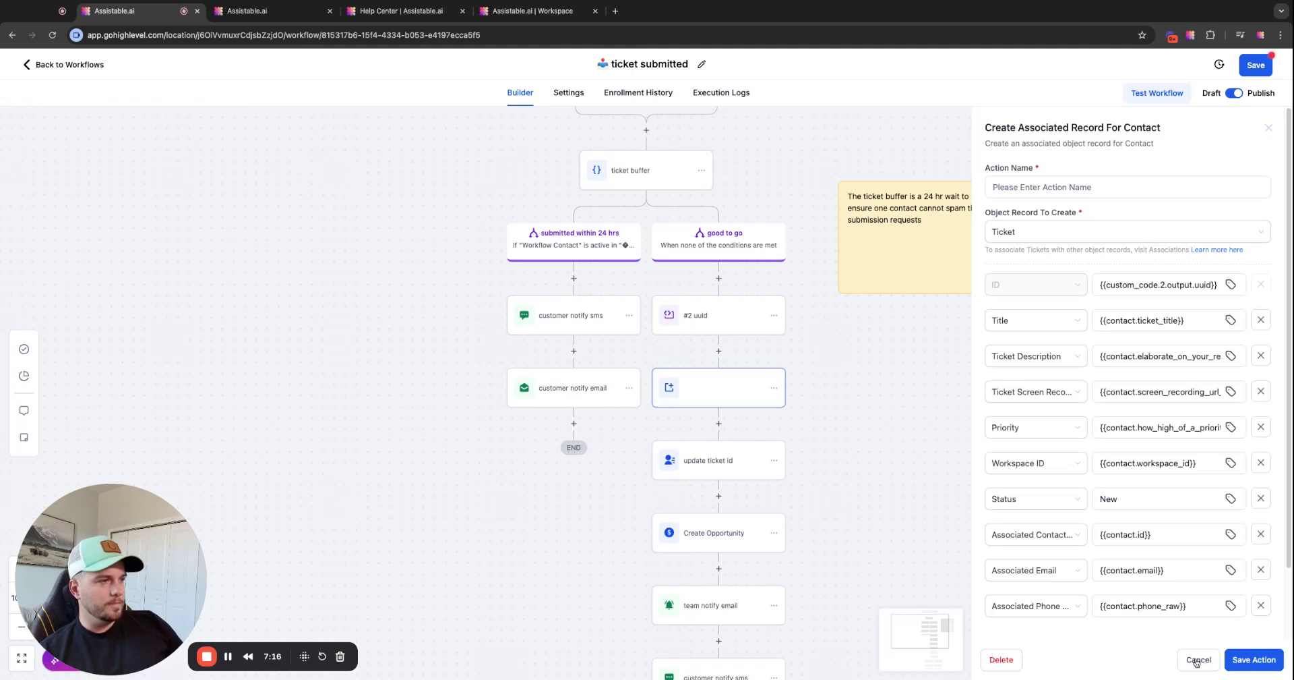
{"action": "left_click", "coordinate": [1196, 660]}
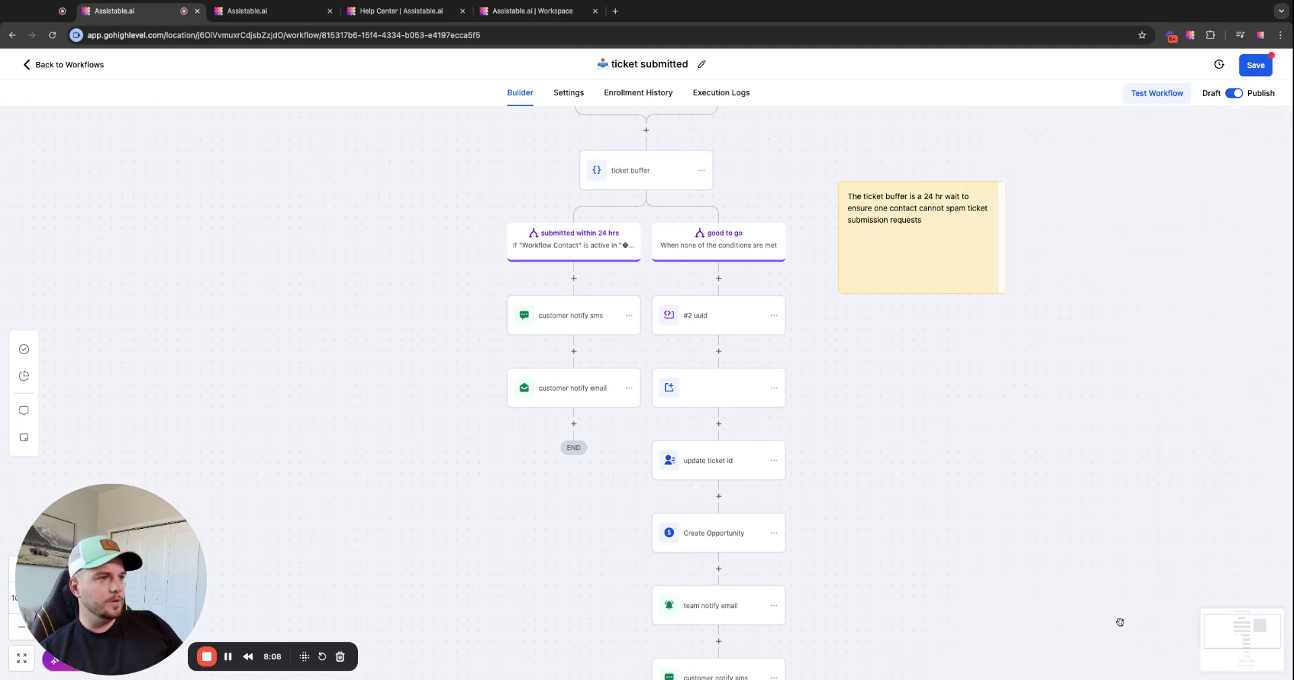
{"action": "left_click", "coordinate": [702, 458]}
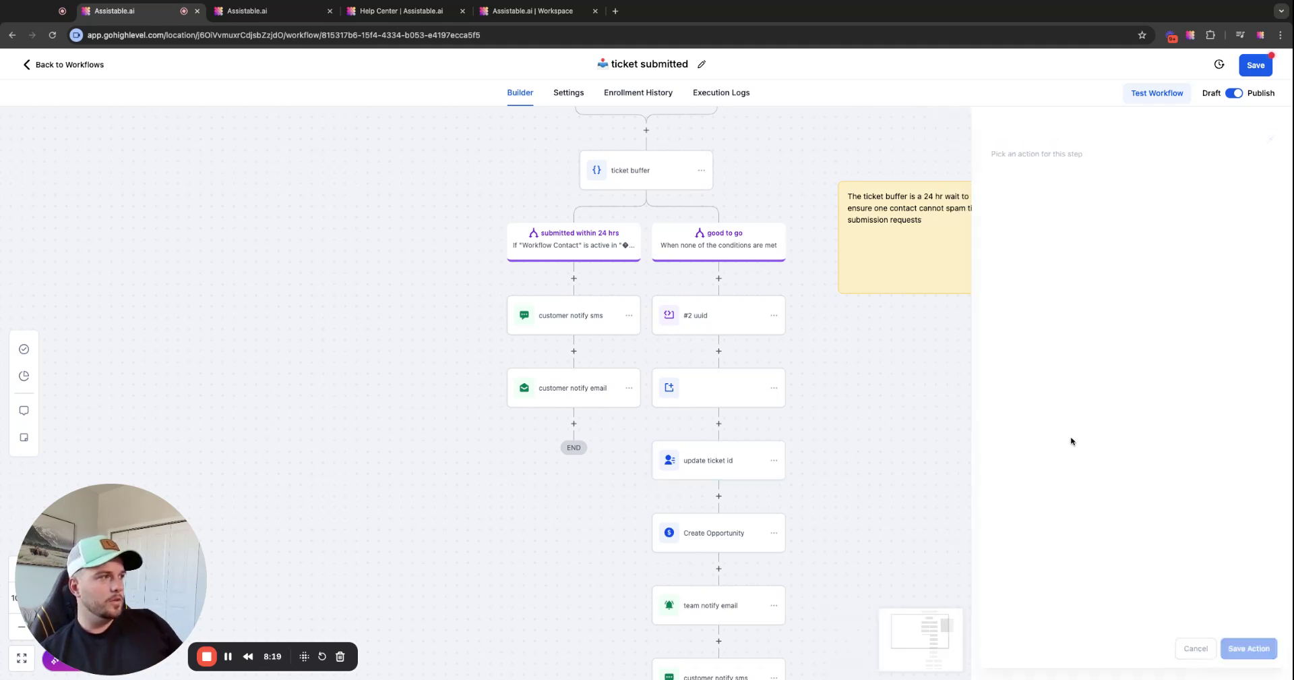
{"action": "scroll", "coordinate": [719, 448], "scroll_direction": "down", "scroll_amount": 2}
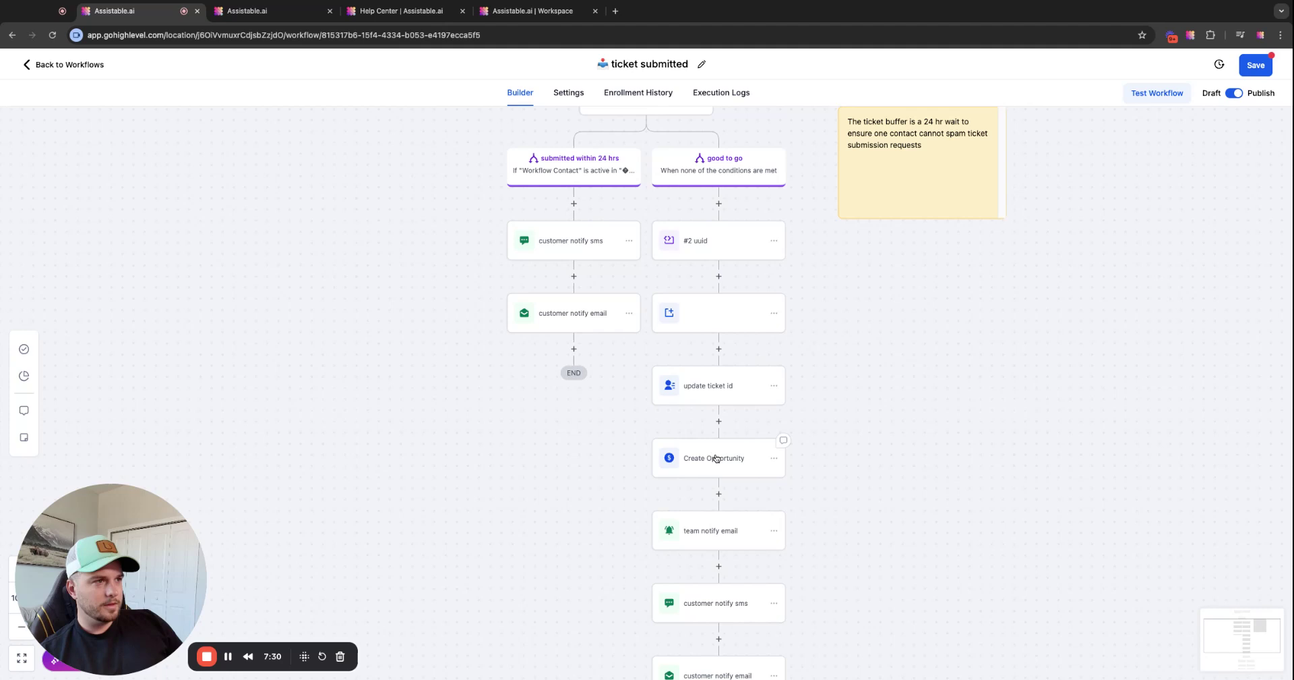
{"action": "left_click", "coordinate": [712, 456]}
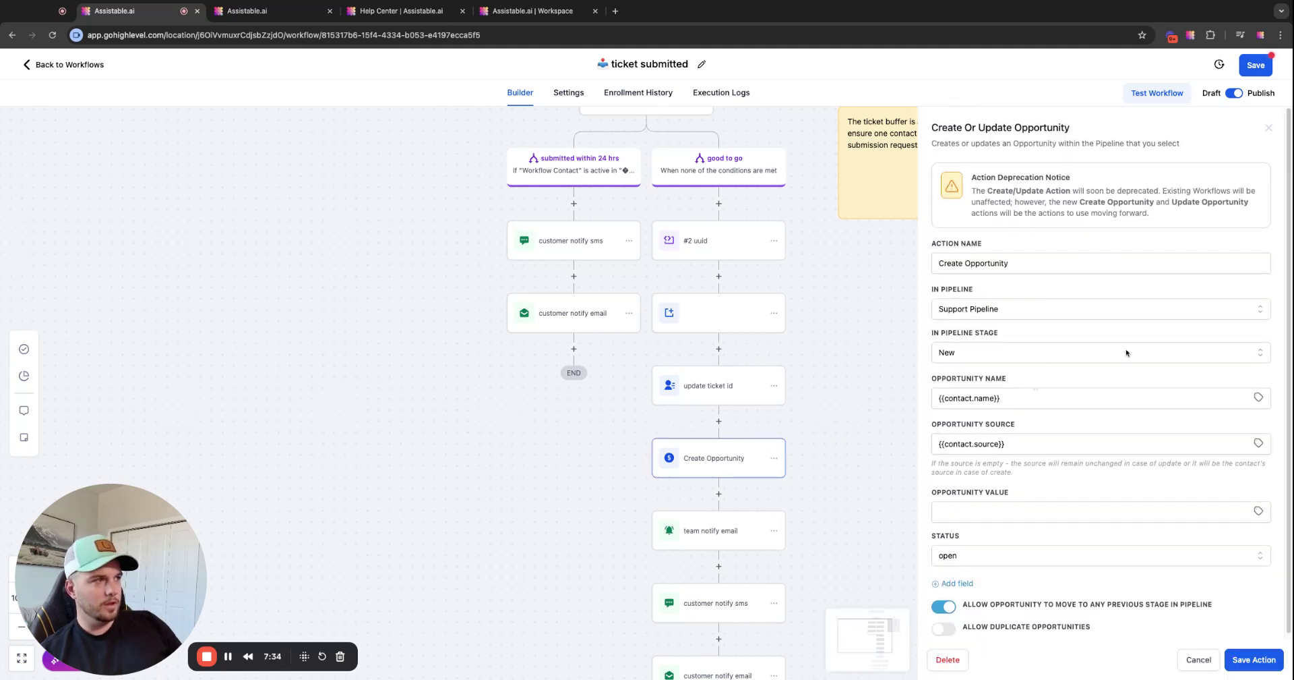
{"action": "left_click", "coordinate": [1269, 127]}
{"action": "scroll", "coordinate": [731, 401], "scroll_direction": "down", "scroll_amount": 3}
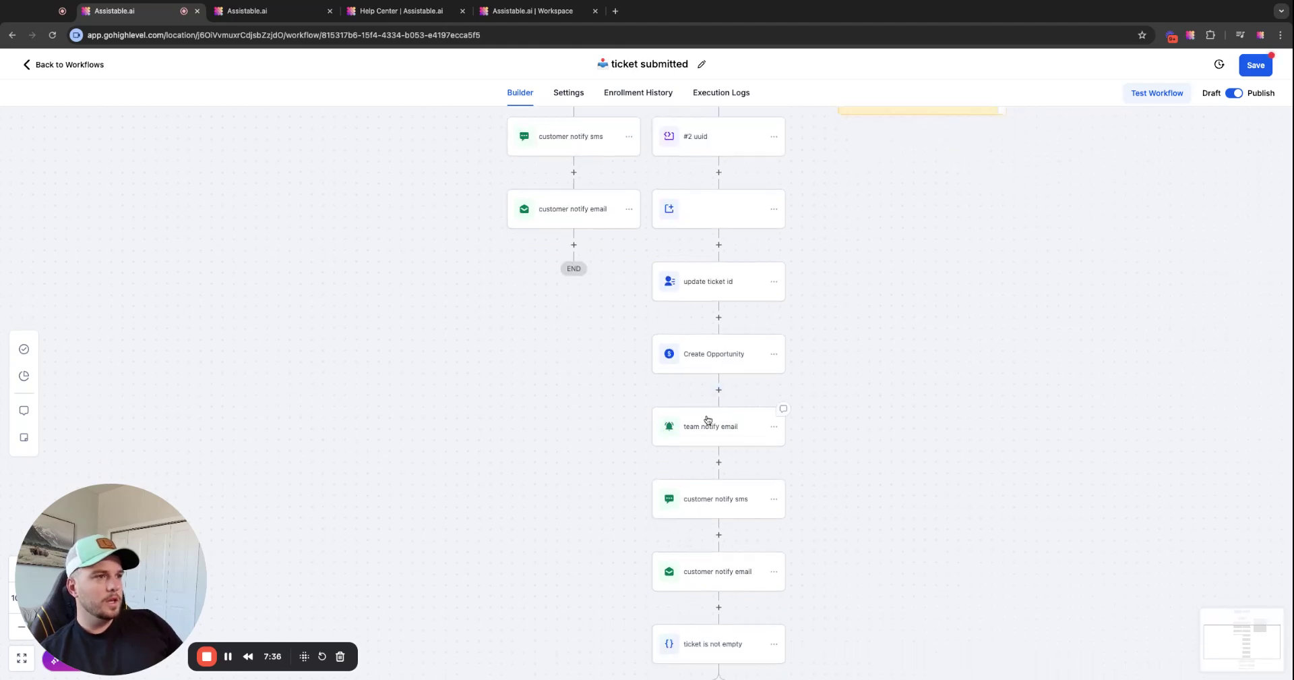
Check the team notify email and customer notify sms steps
{"action": "left_click", "coordinate": [708, 419]}
{"action": "scroll", "coordinate": [1179, 329], "scroll_direction": "down", "scroll_amount": 2}
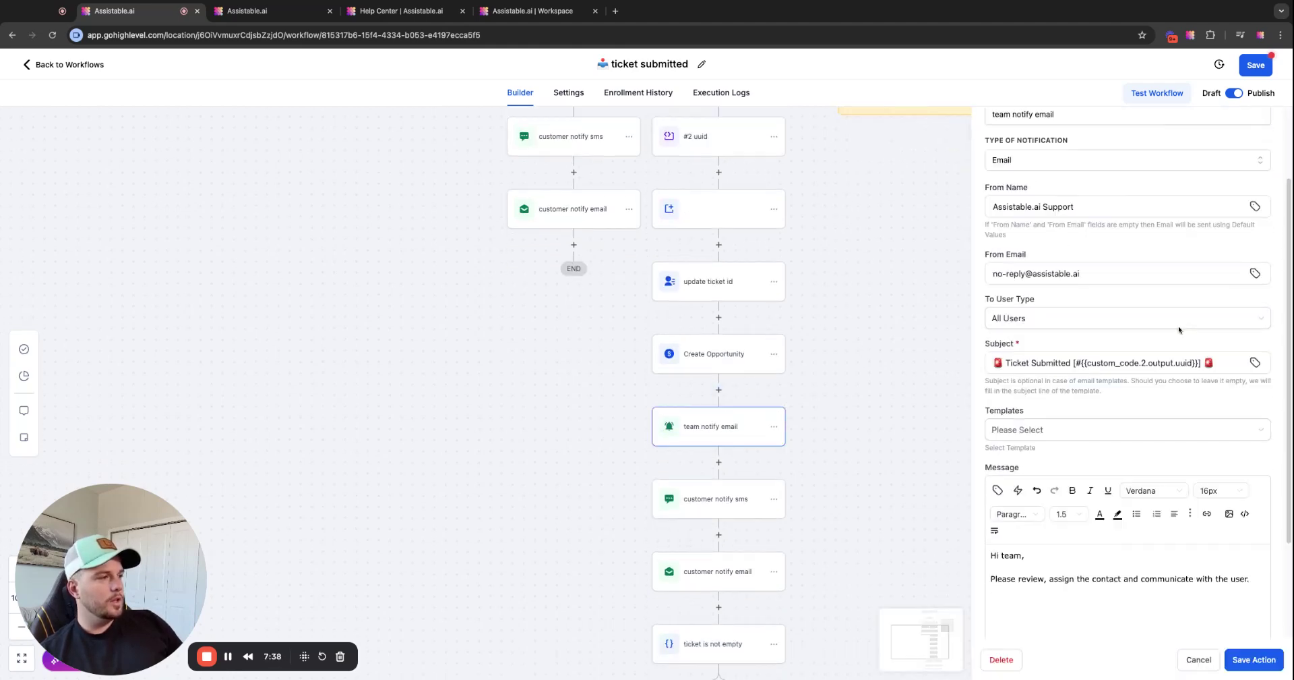
{"action": "scroll", "coordinate": [1200, 283], "scroll_direction": "up", "scroll_amount": 2}
{"action": "scroll", "coordinate": [1266, 168], "scroll_direction": "up", "scroll_amount": 1}
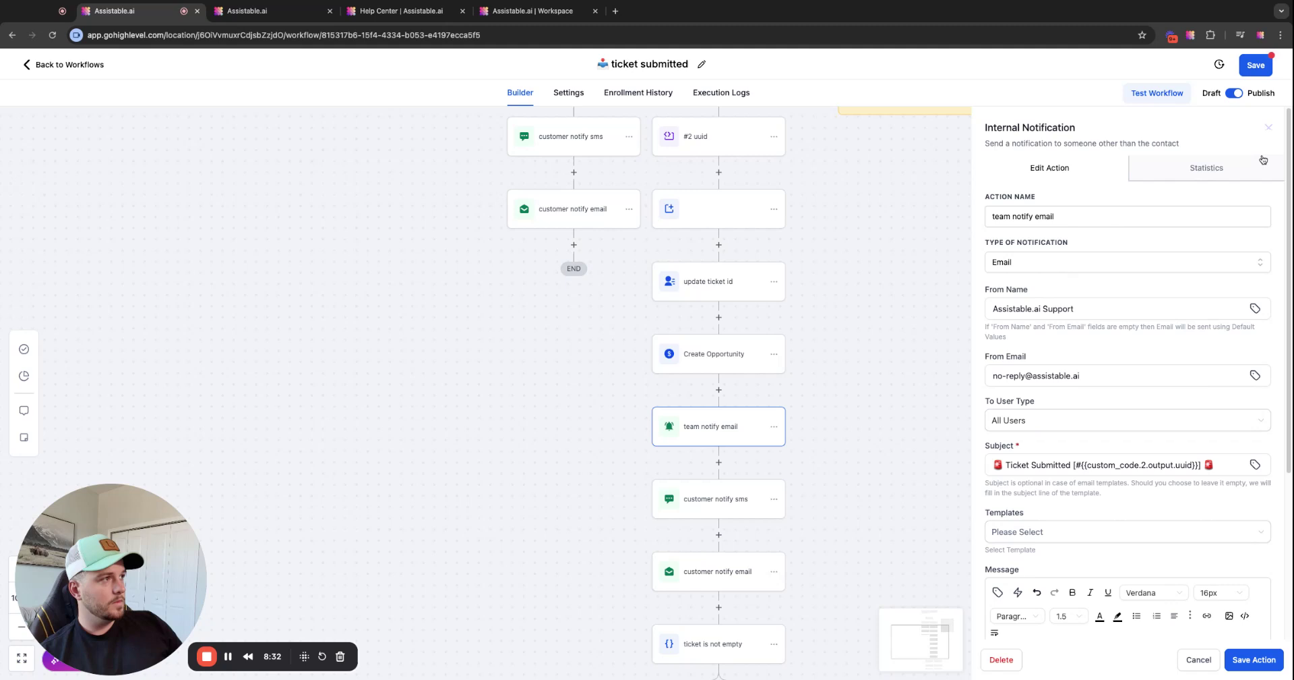
{"action": "left_click", "coordinate": [1270, 126]}
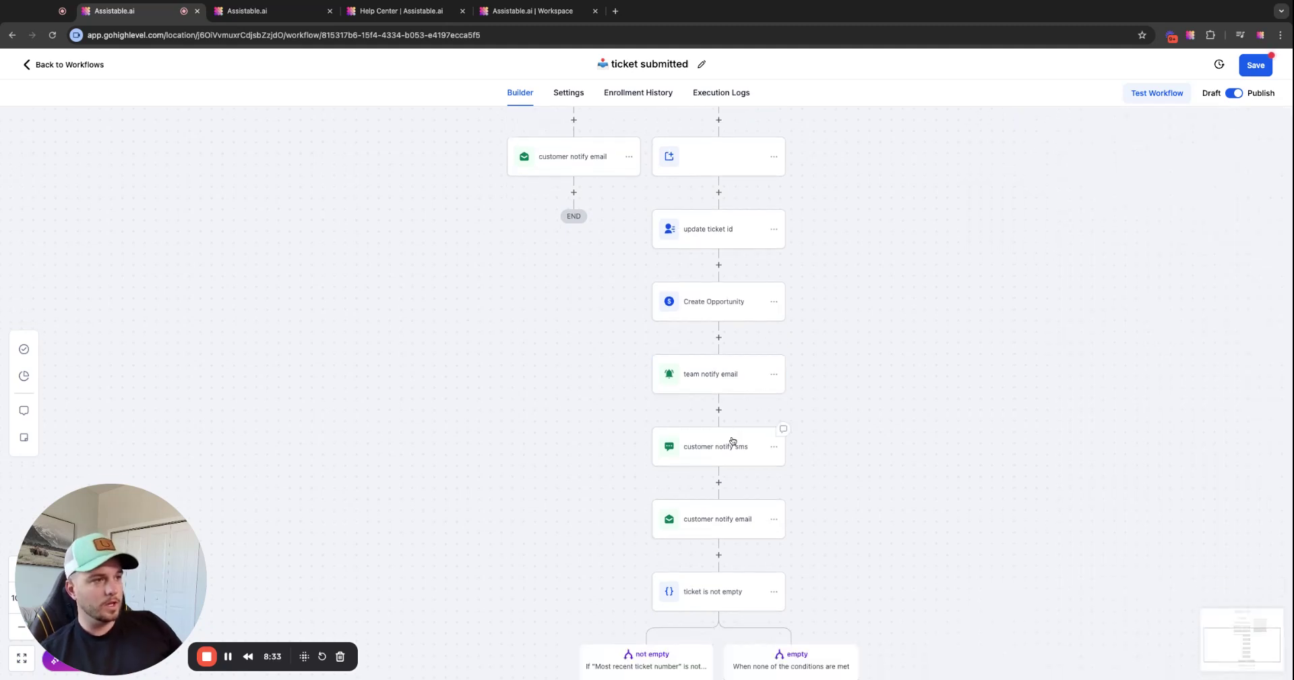
{"action": "left_click", "coordinate": [718, 448]}
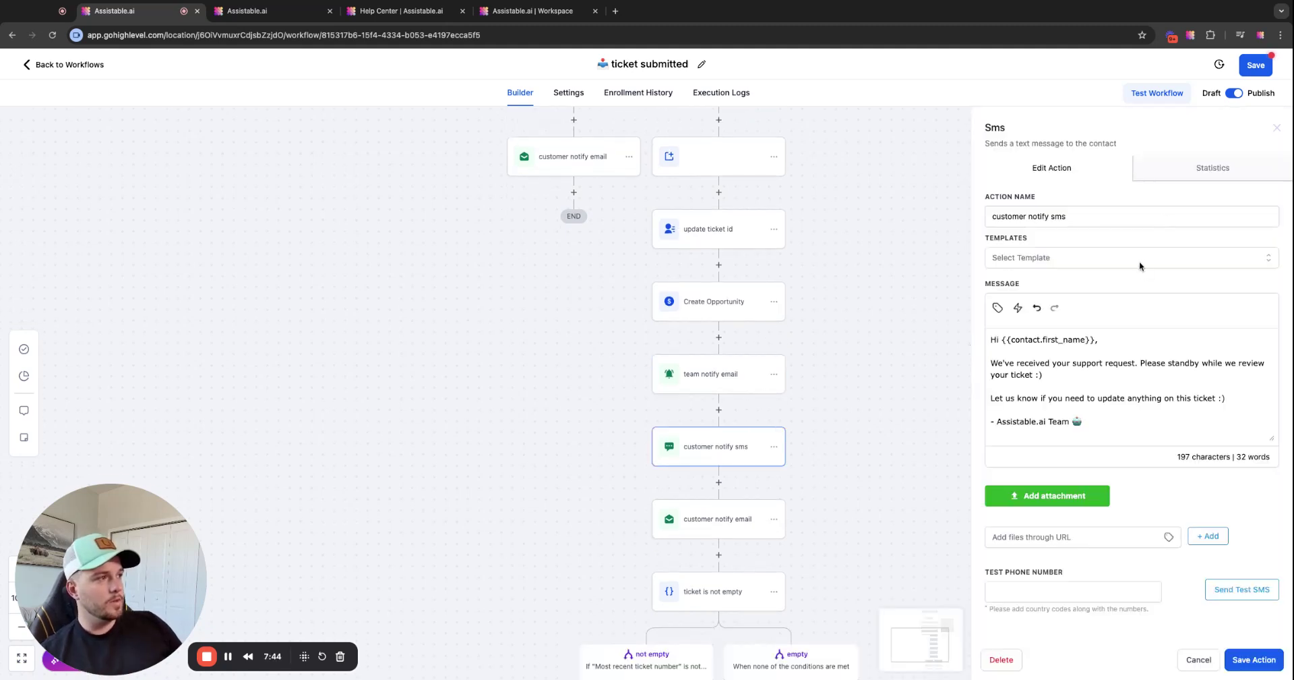
{"action": "left_click", "coordinate": [1276, 129]}
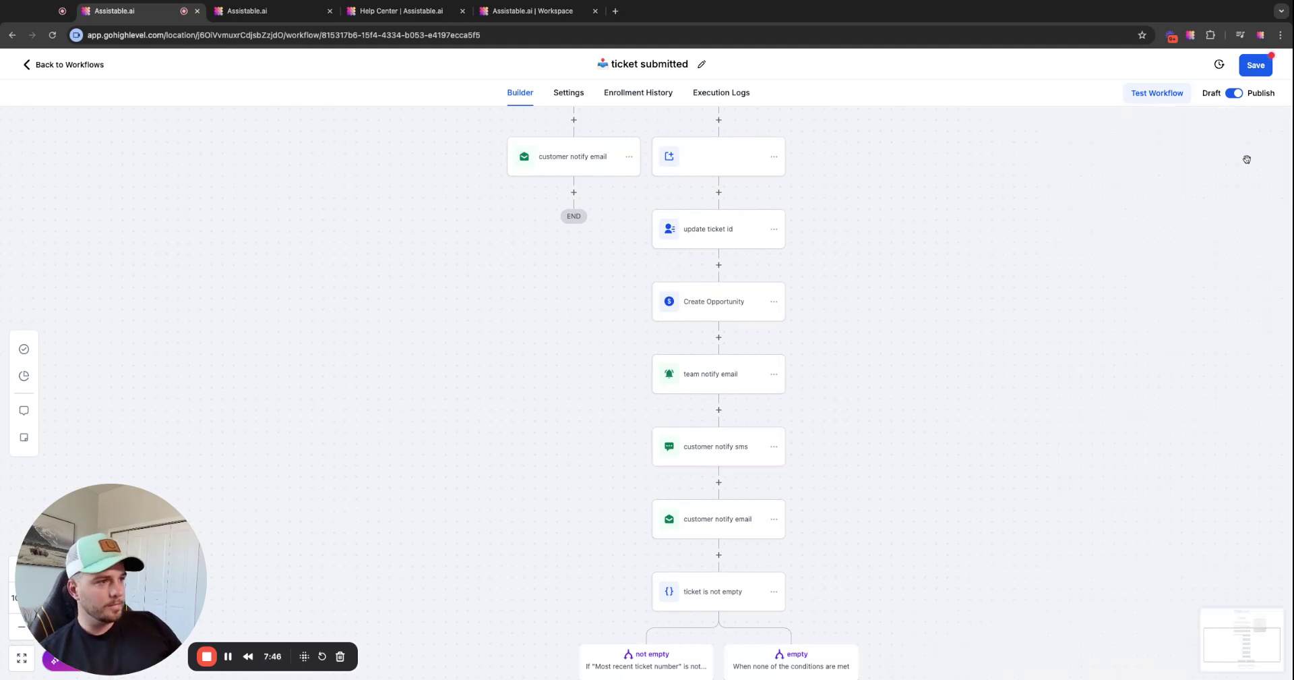
Inspect the customer notify email subject 'Support Ticket Submitted [#{{custom_code.2.output.uuid}}]', then scroll to the END nodes
{"action": "scroll", "coordinate": [795, 468], "scroll_direction": "down", "scroll_amount": 1}
{"action": "left_click", "coordinate": [728, 475]}
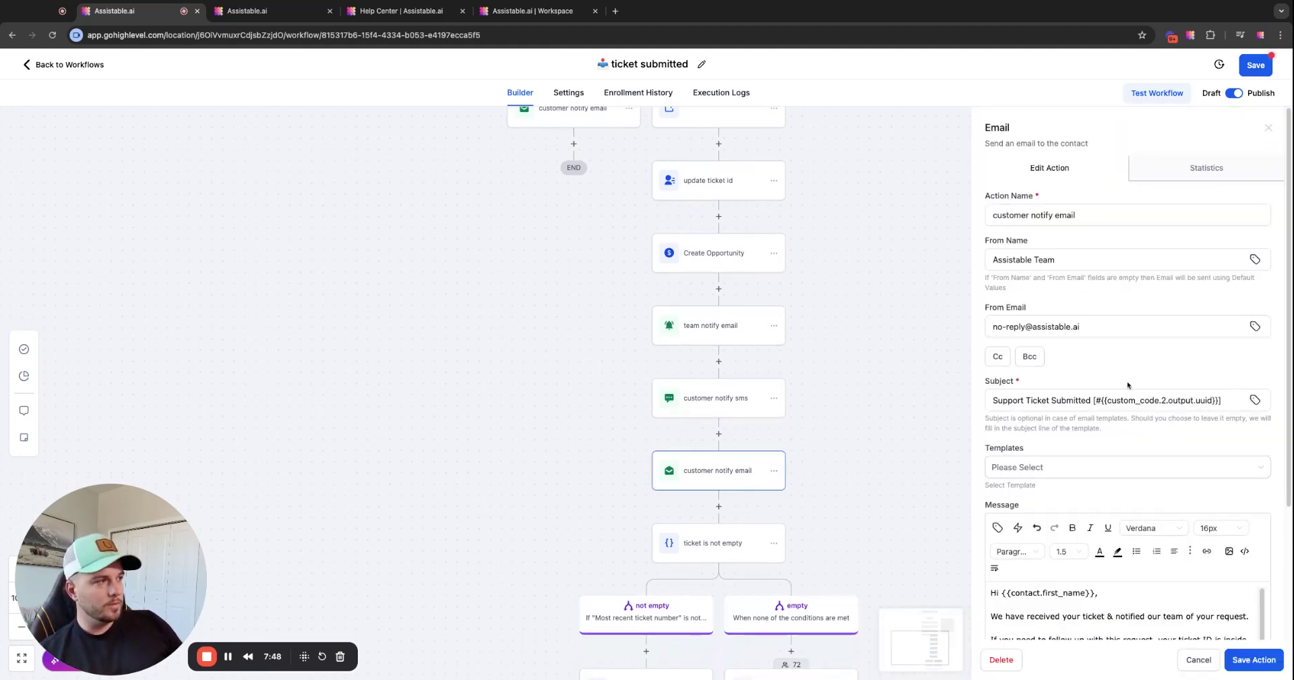
{"action": "scroll", "coordinate": [1128, 384], "scroll_direction": "down", "scroll_amount": 1}
{"action": "left_click_drag", "start_coordinate": [1096, 379], "coordinate": [1224, 378]}
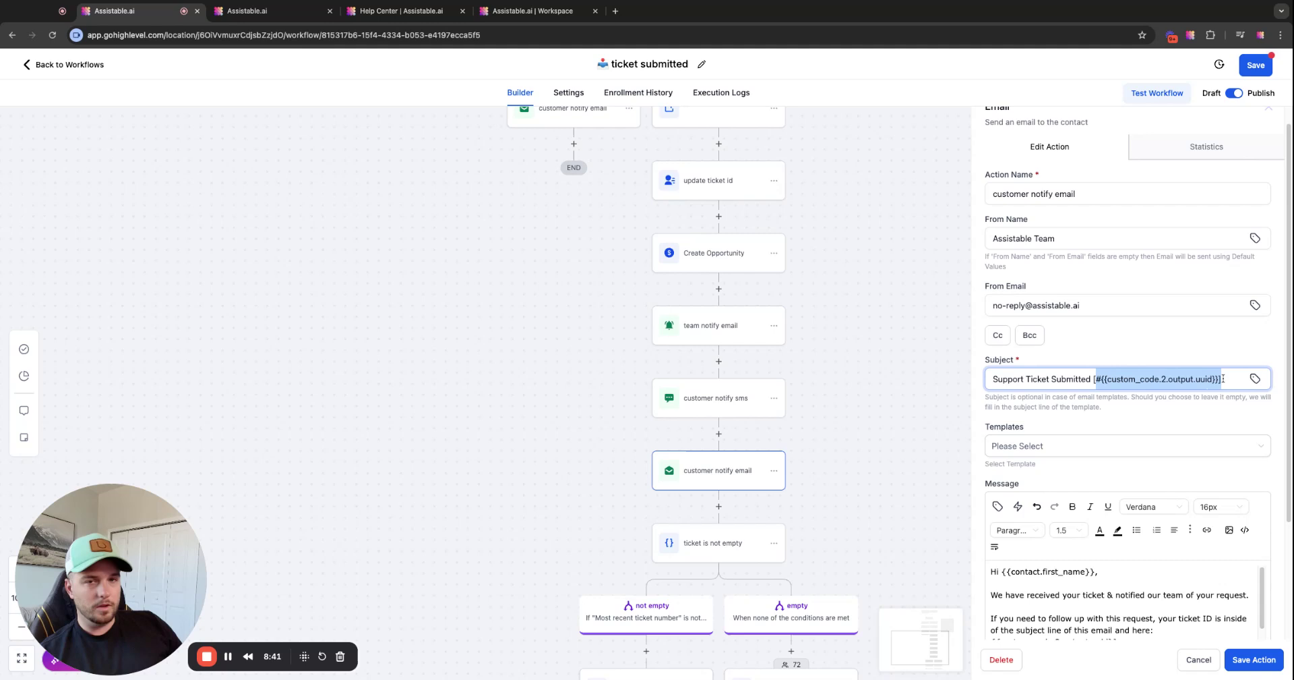
{"action": "scroll", "coordinate": [1277, 135], "scroll_direction": "up", "scroll_amount": 1}
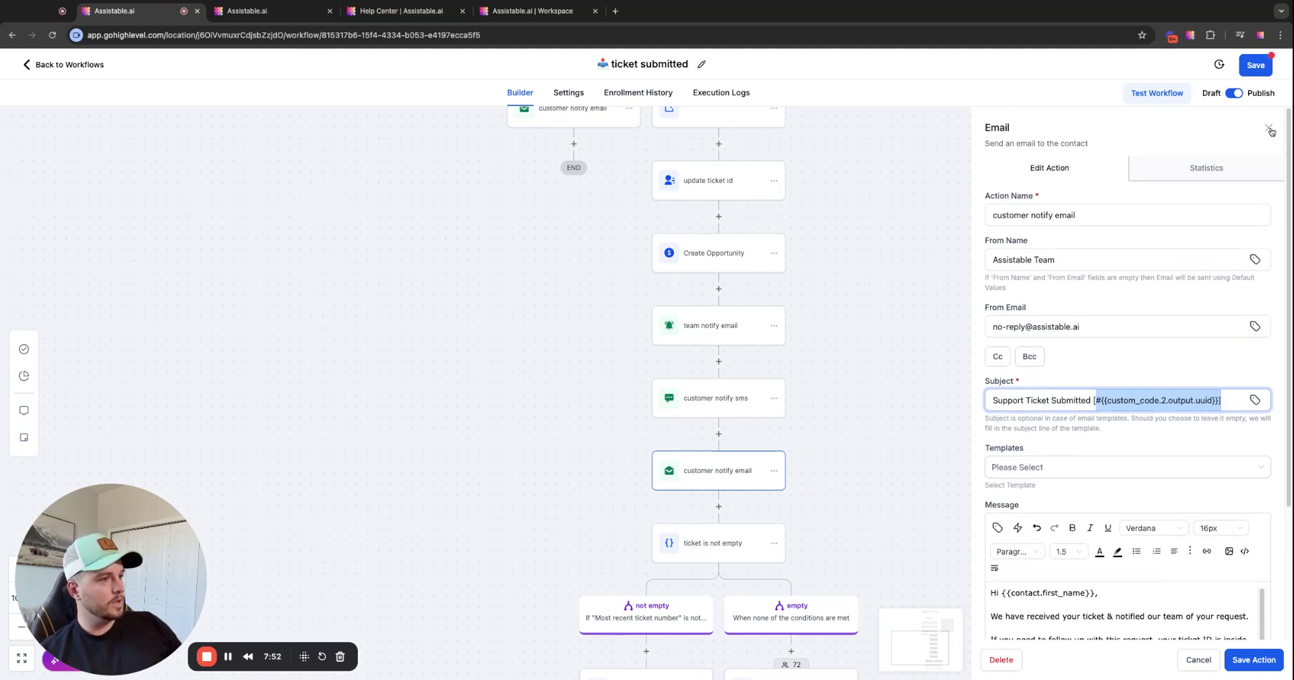
{"action": "left_click", "coordinate": [1270, 128]}
{"action": "scroll", "coordinate": [805, 391], "scroll_direction": "down", "scroll_amount": 1}
{"action": "scroll", "coordinate": [708, 395], "scroll_direction": "down", "scroll_amount": 1}
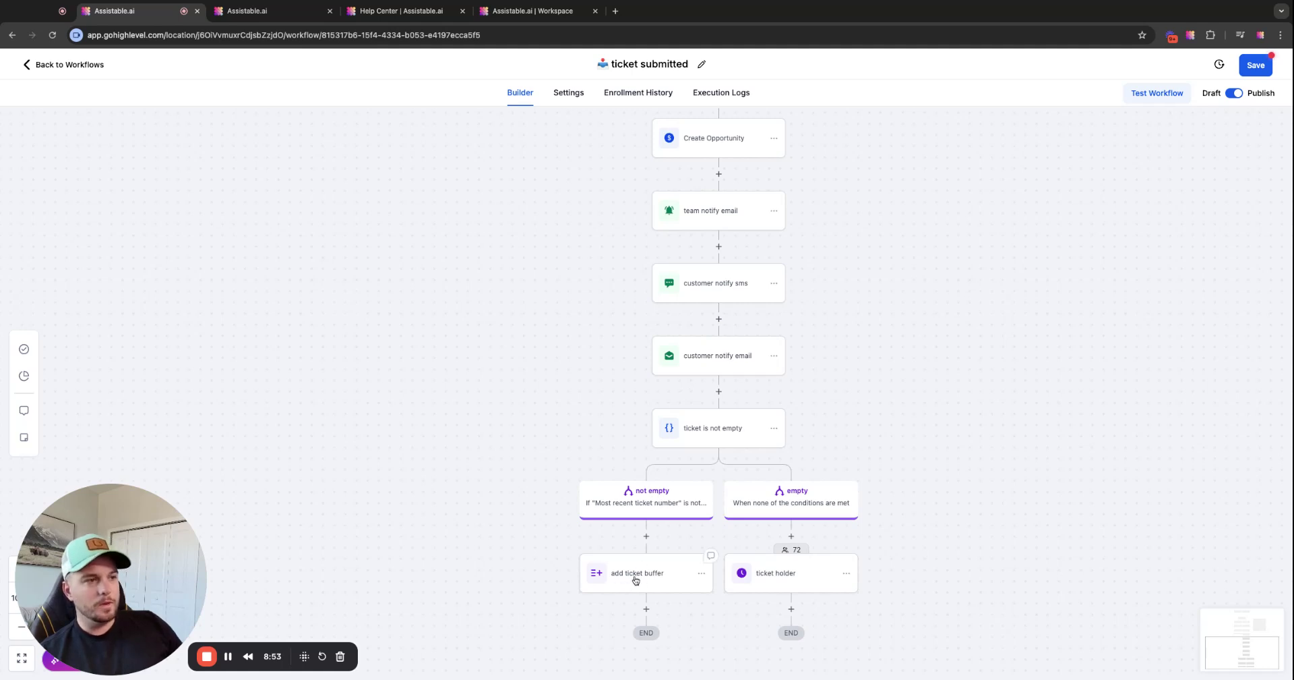
Check the add ticket buffer step, which adds contacts to the 'ticket buffer' workflow, and scan the canvas
{"action": "left_click", "coordinate": [680, 582]}
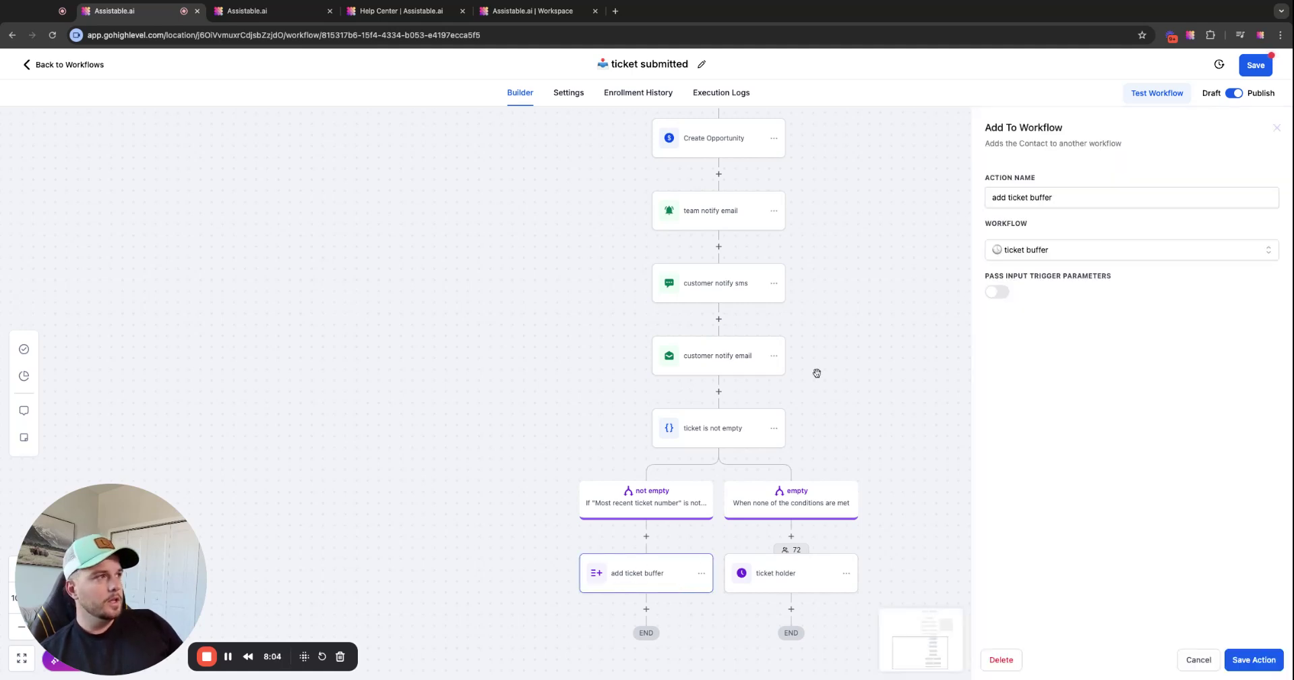
{"action": "left_click", "coordinate": [1277, 128]}
{"action": "scroll", "coordinate": [781, 464], "scroll_direction": "up", "scroll_amount": 3}
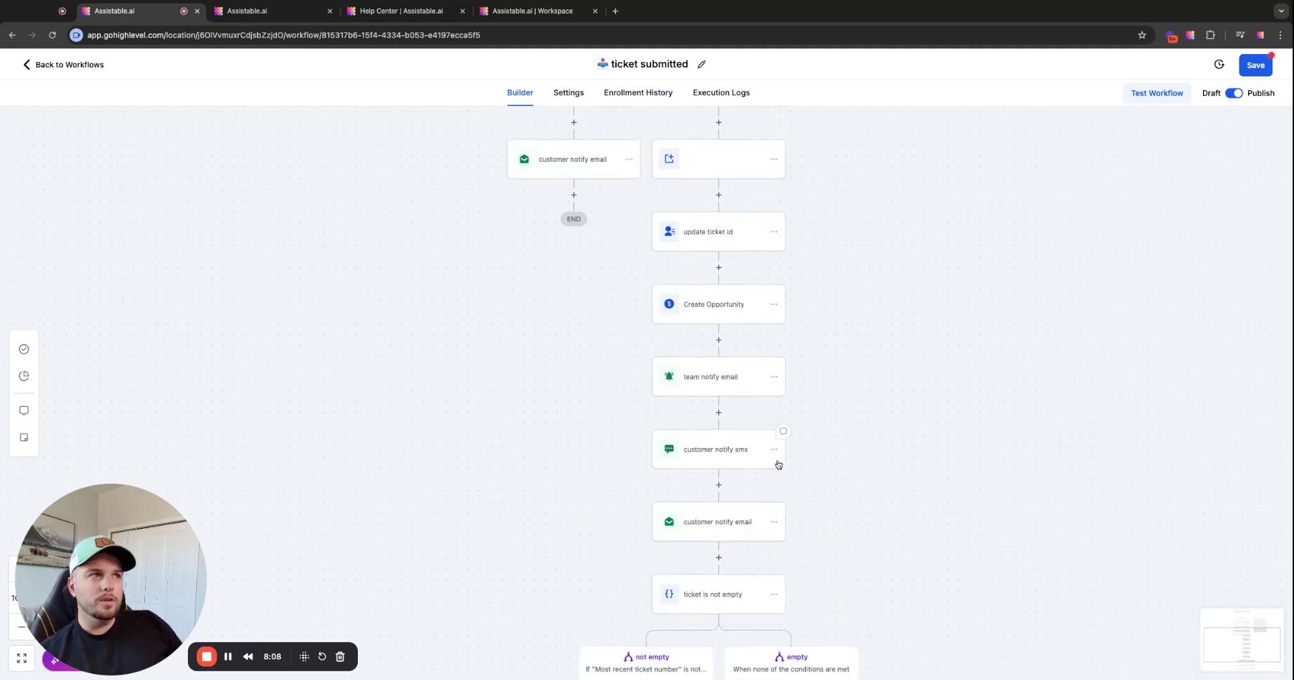
{"action": "scroll", "coordinate": [778, 464], "scroll_direction": "up", "scroll_amount": 5}
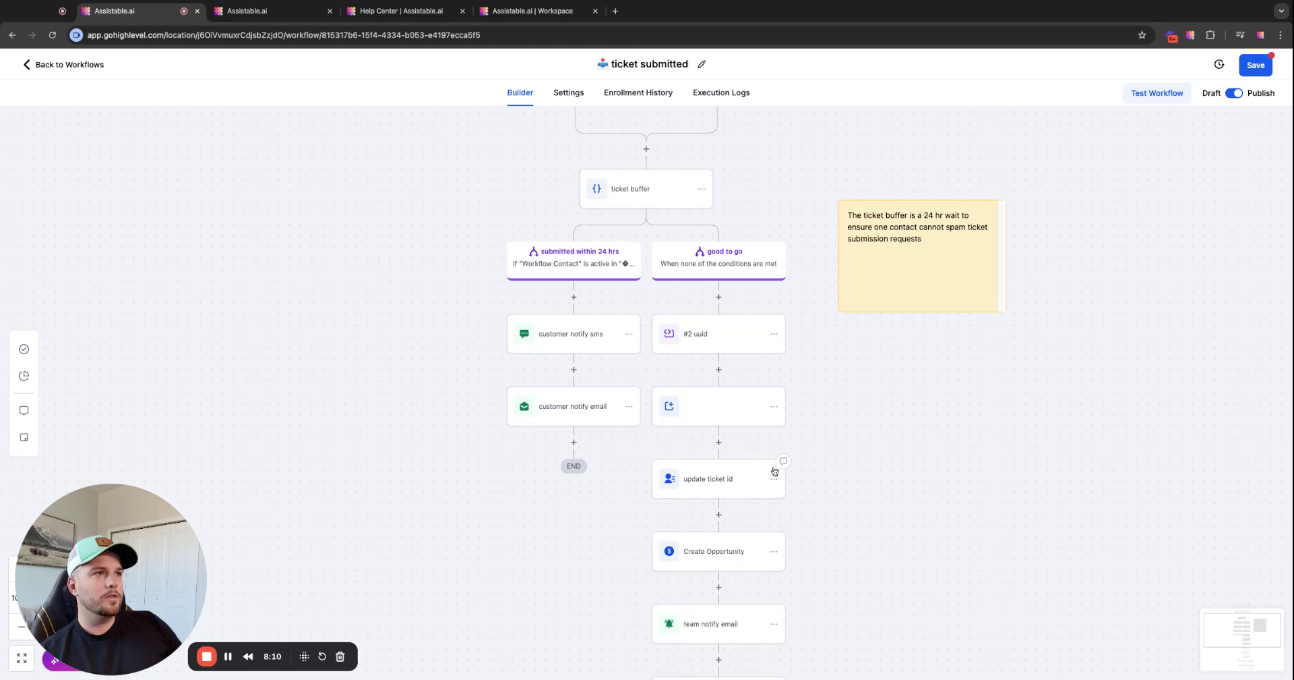
{"action": "scroll", "coordinate": [779, 470], "scroll_direction": "up", "scroll_amount": 3}
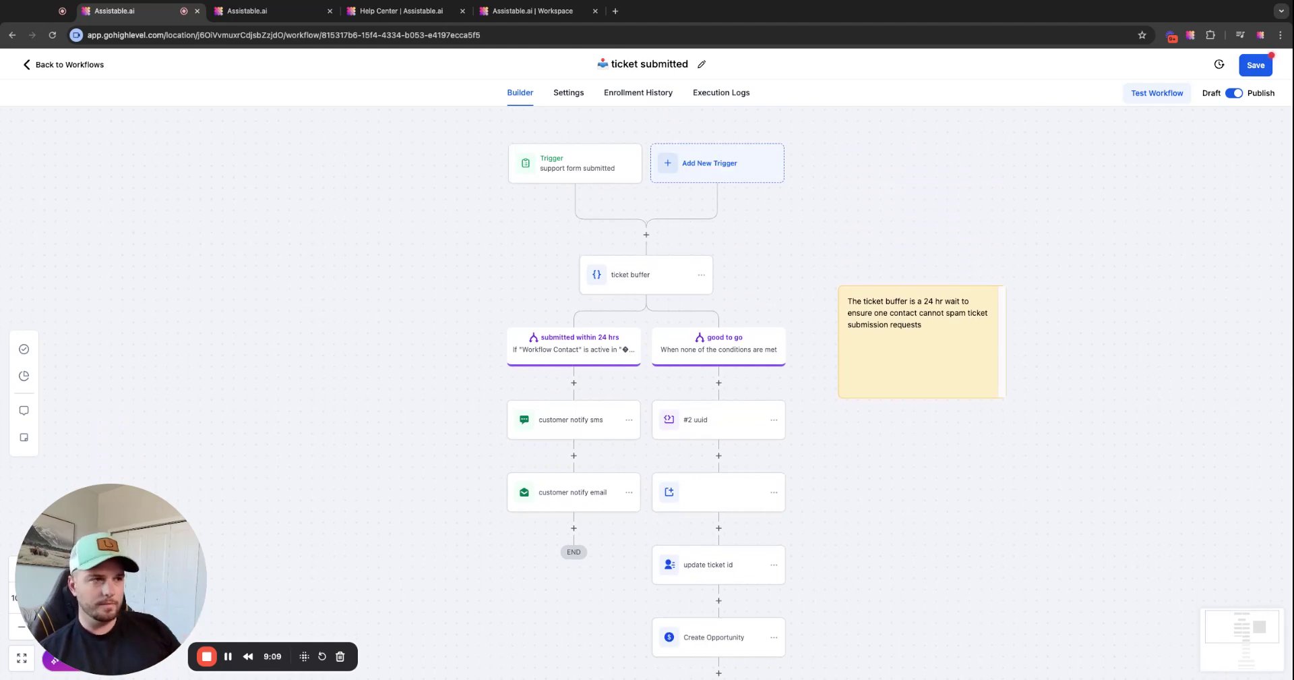
{"action": "scroll", "coordinate": [782, 357], "scroll_direction": "down", "scroll_amount": 3}
{"action": "scroll", "coordinate": [674, 283], "scroll_direction": "up", "scroll_amount": 2}
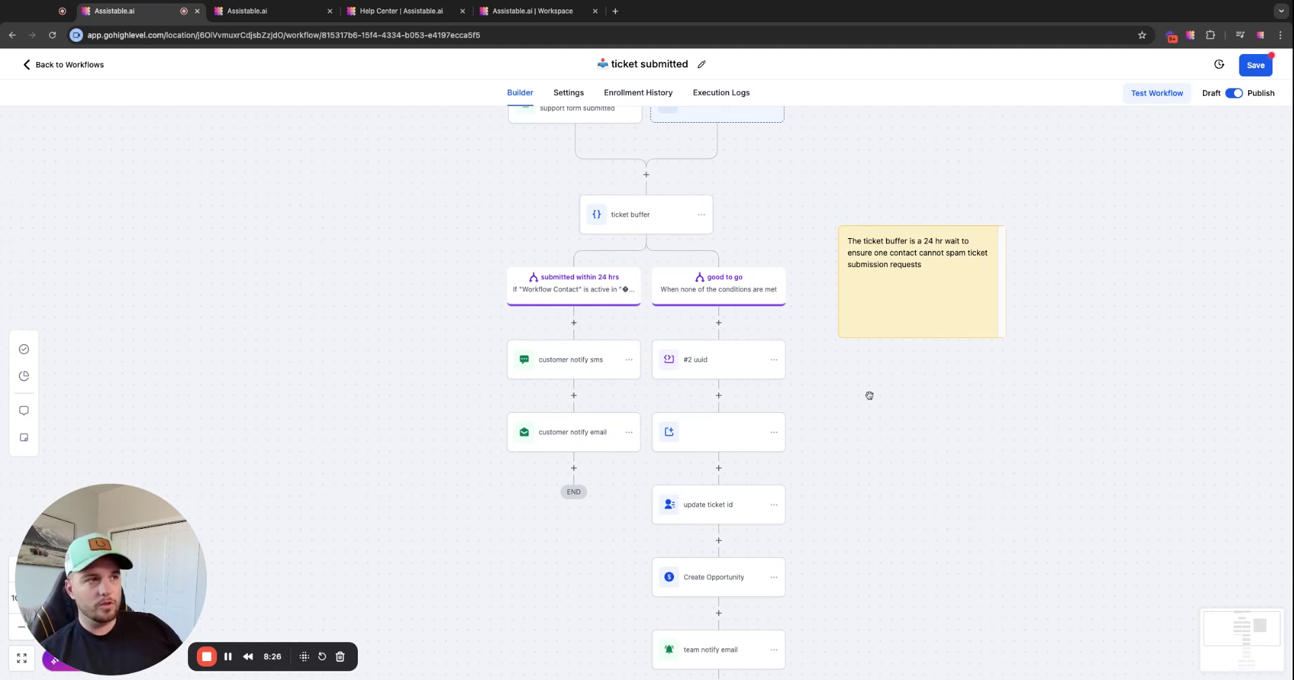
{"action": "scroll", "coordinate": [870, 396], "scroll_direction": "down", "scroll_amount": 5}
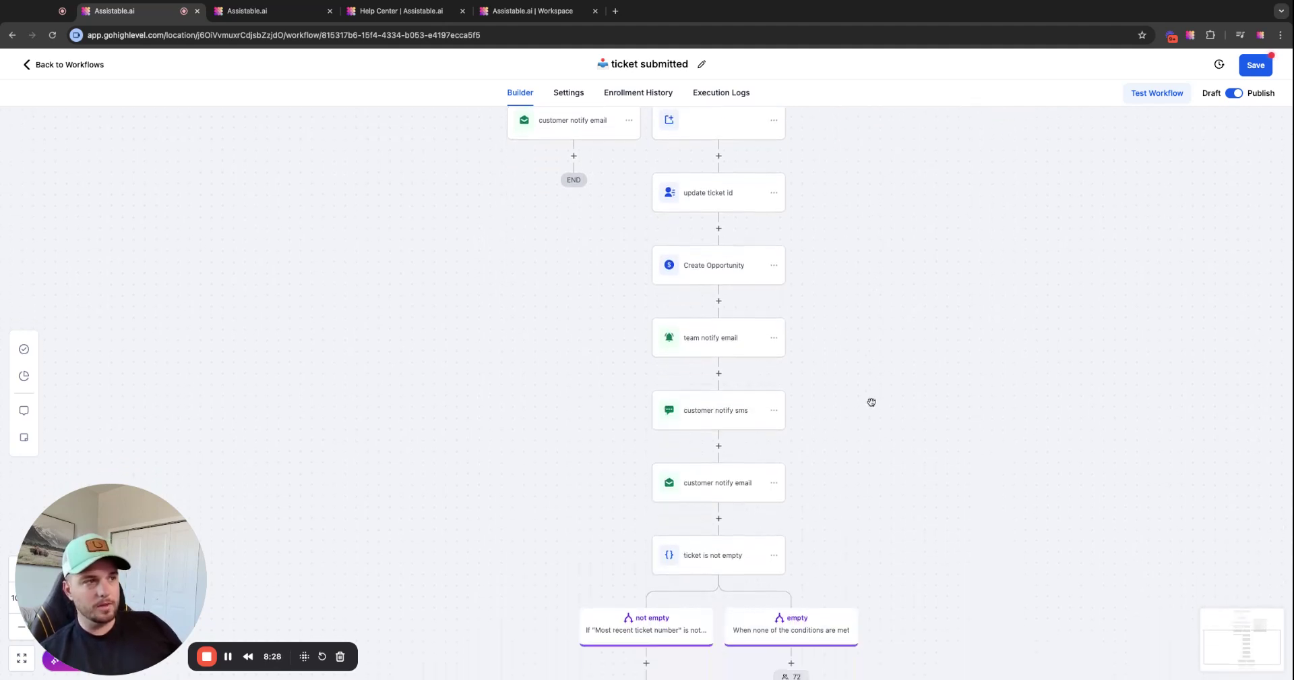
{"action": "scroll", "coordinate": [871, 402], "scroll_direction": "down", "scroll_amount": 2}
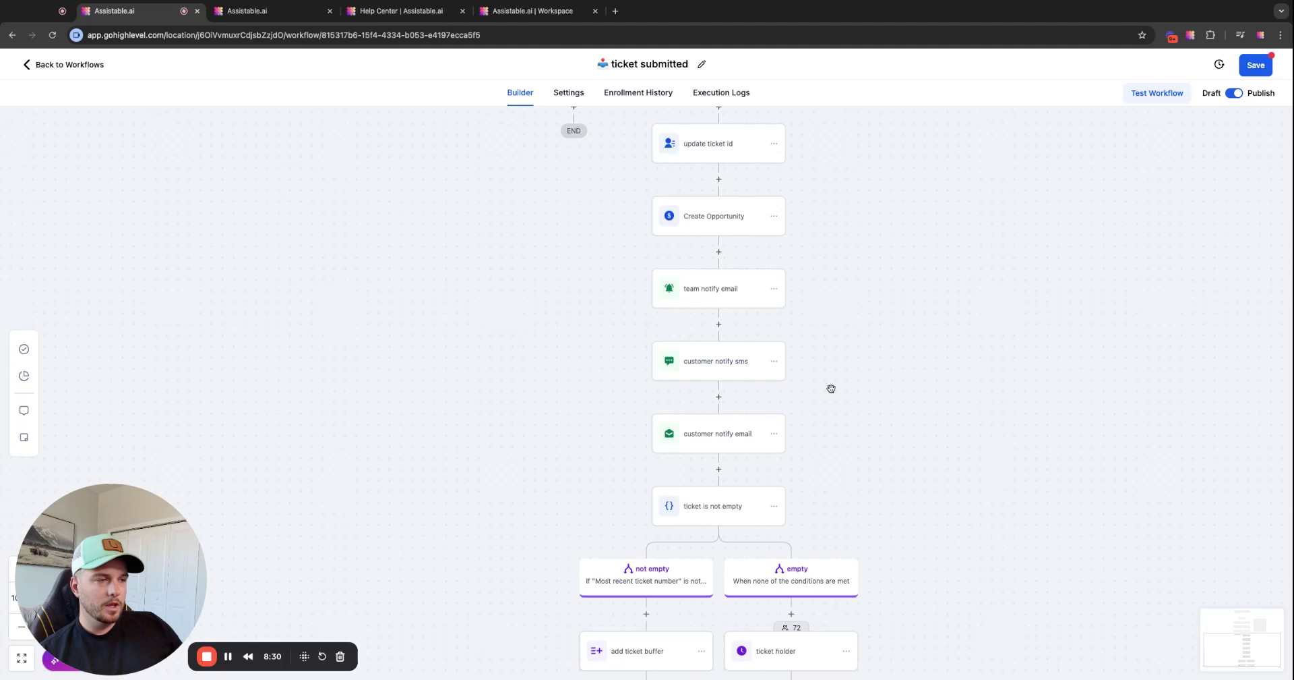
{"action": "scroll", "coordinate": [831, 388], "scroll_direction": "down", "scroll_amount": 2}
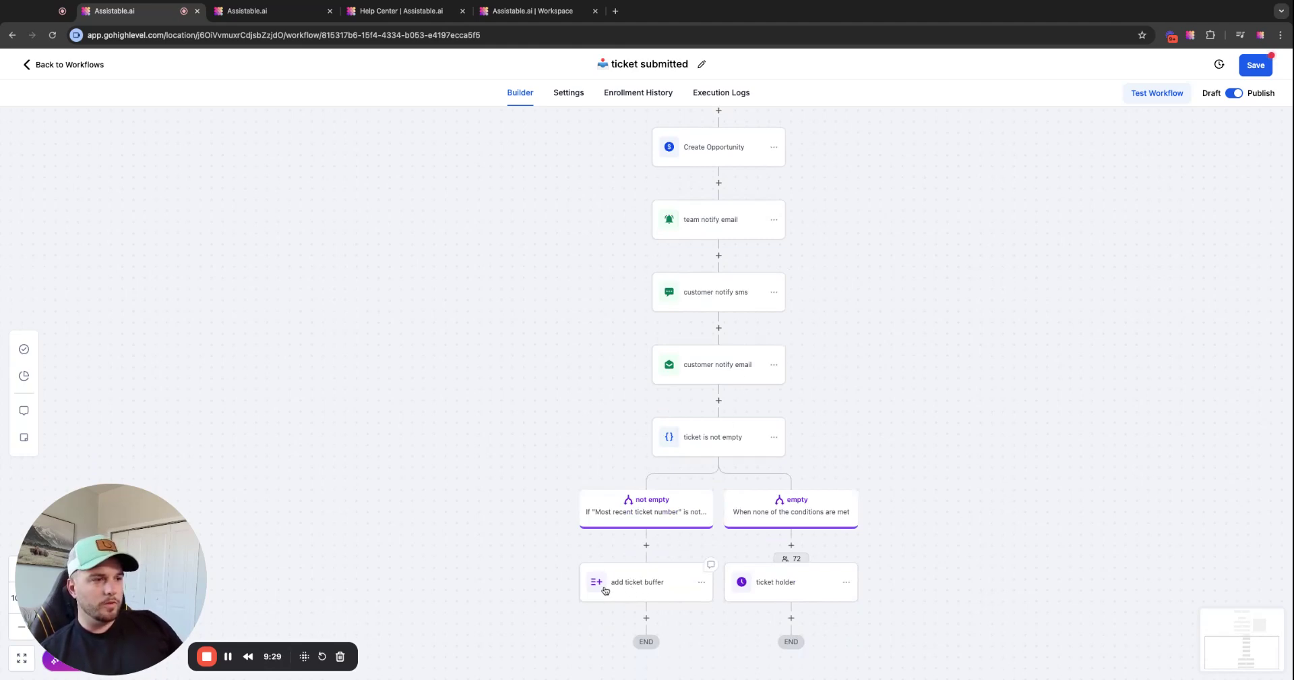
Go back to the workflow list, discarding unsaved changes
{"action": "left_click", "coordinate": [632, 592]}
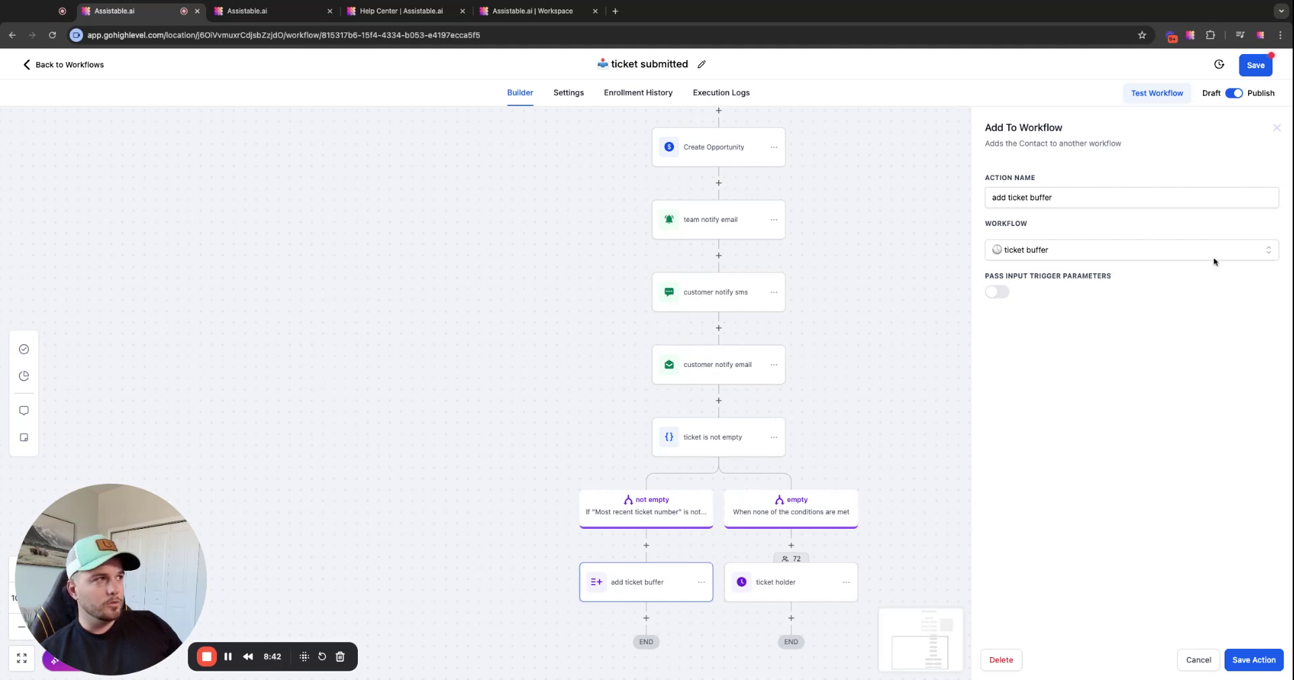
{"action": "left_click", "coordinate": [99, 68]}
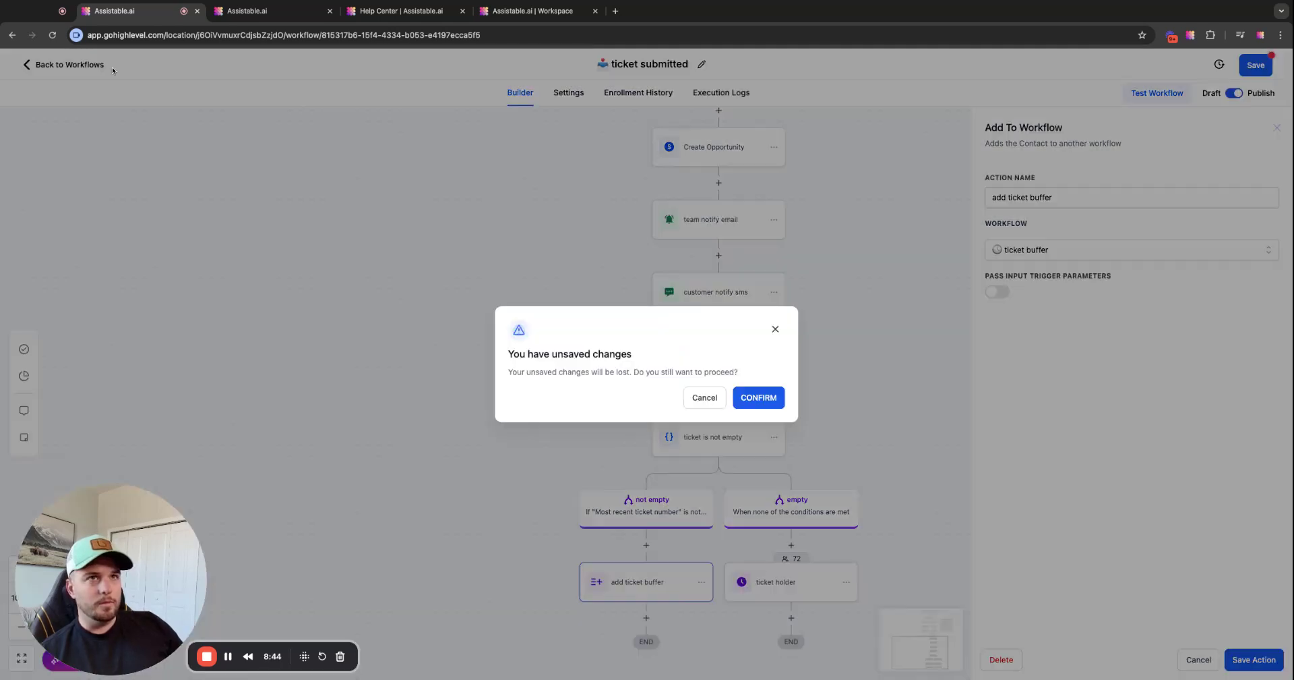
{"action": "left_click", "coordinate": [759, 403]}
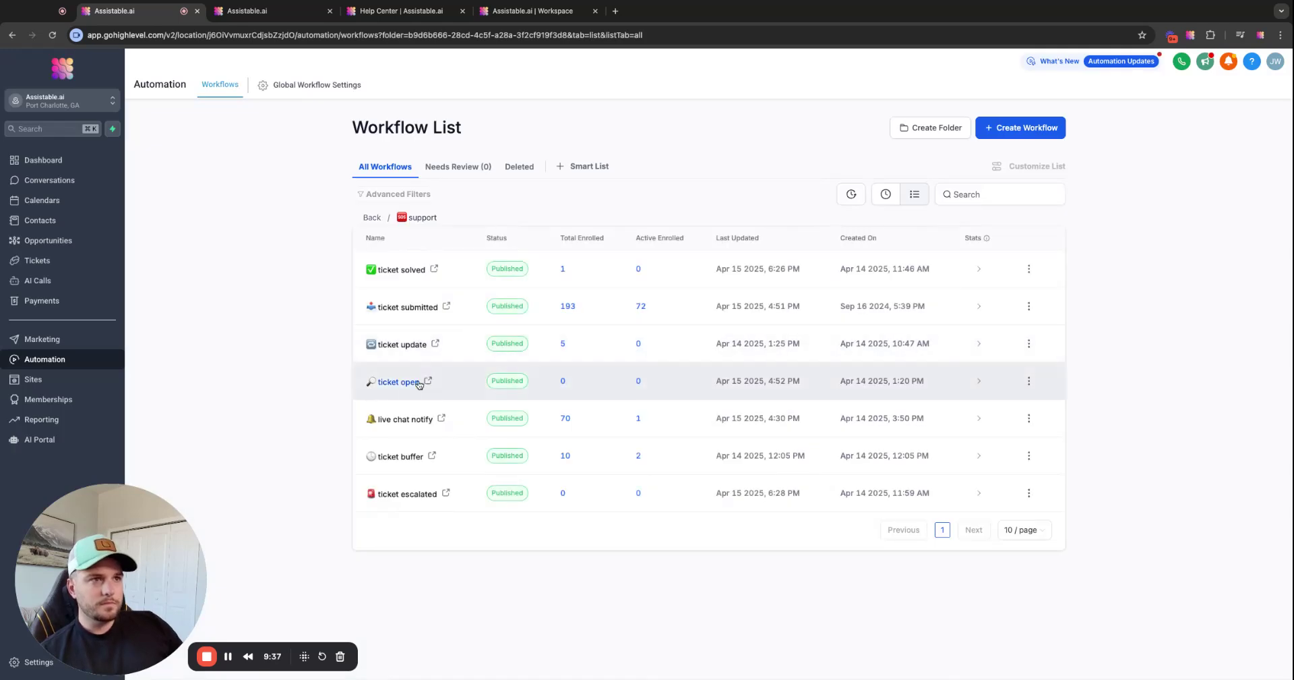
Check the ticket buffer workflow's 24-hour wait, then reopen the ticket submitted workflow
{"action": "left_click", "coordinate": [399, 456]}
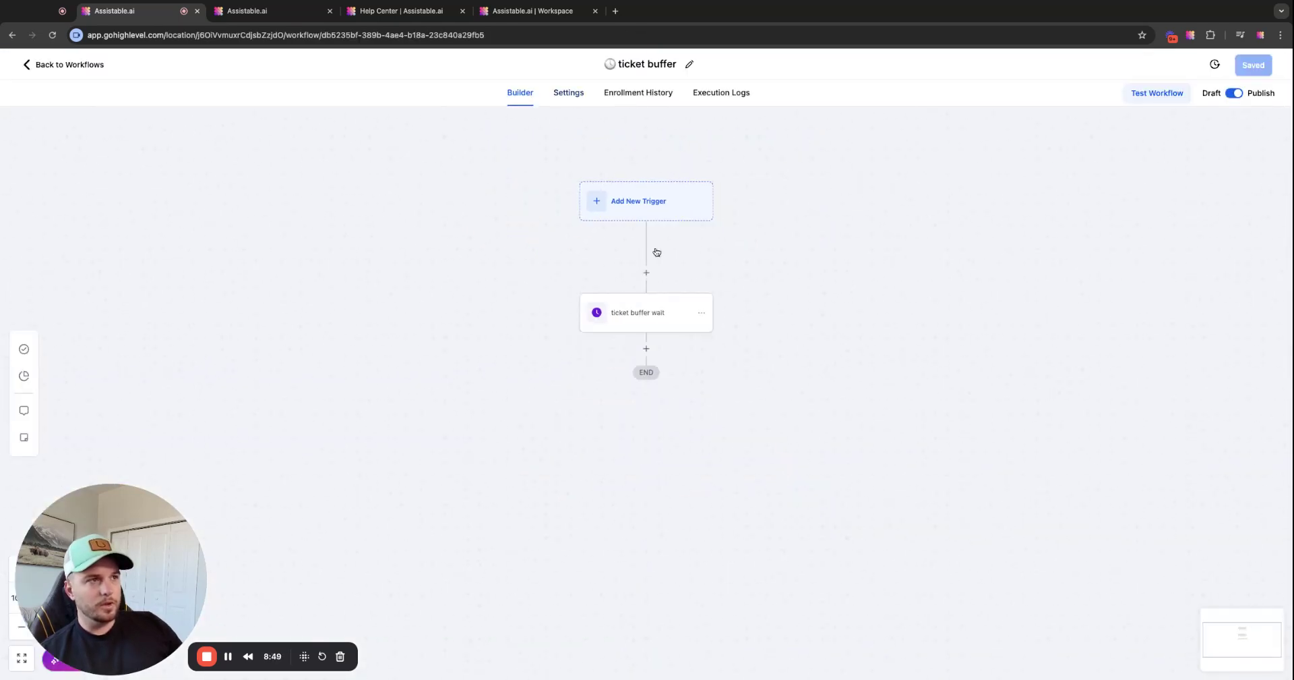
{"action": "left_click", "coordinate": [648, 323]}
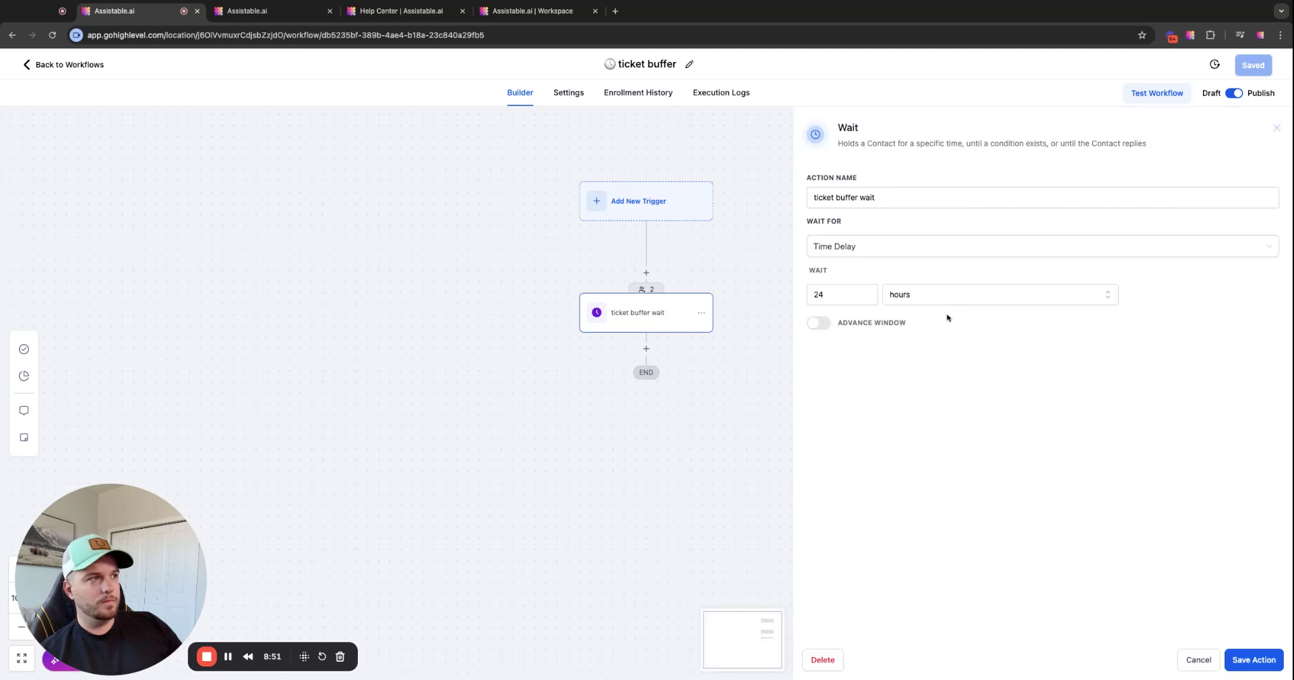
{"action": "left_click", "coordinate": [1277, 128]}
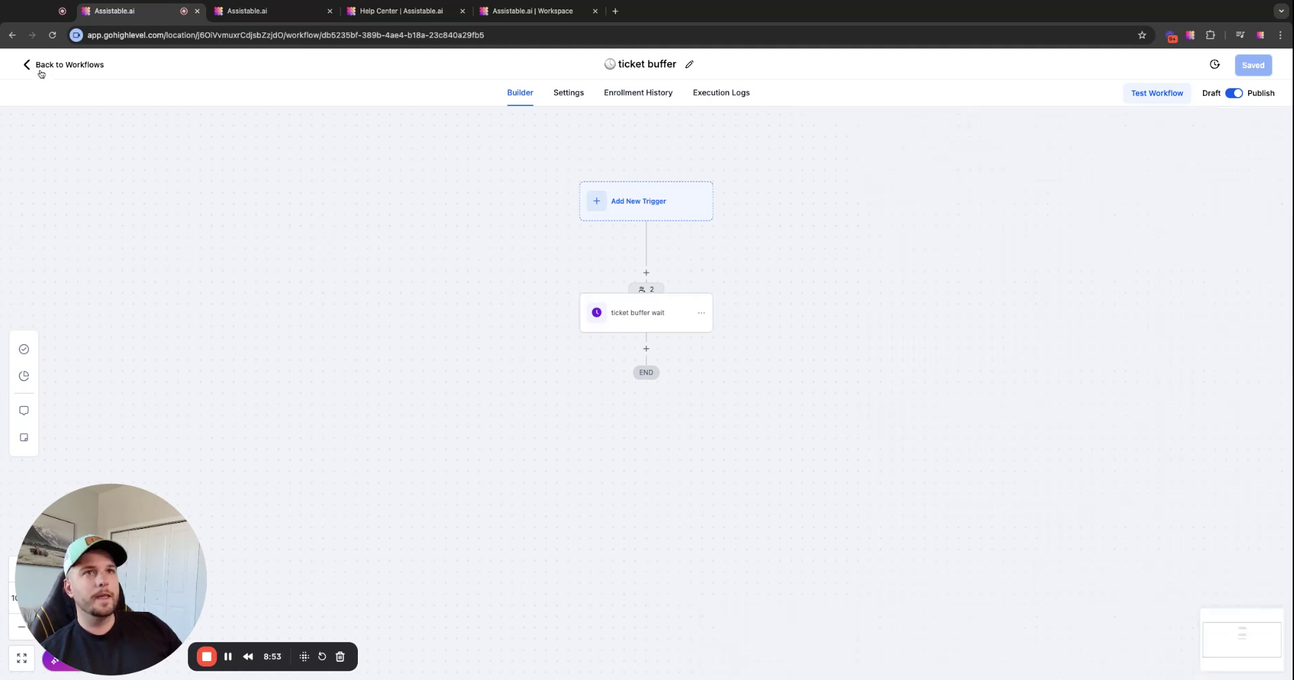
{"action": "left_click", "coordinate": [39, 67]}
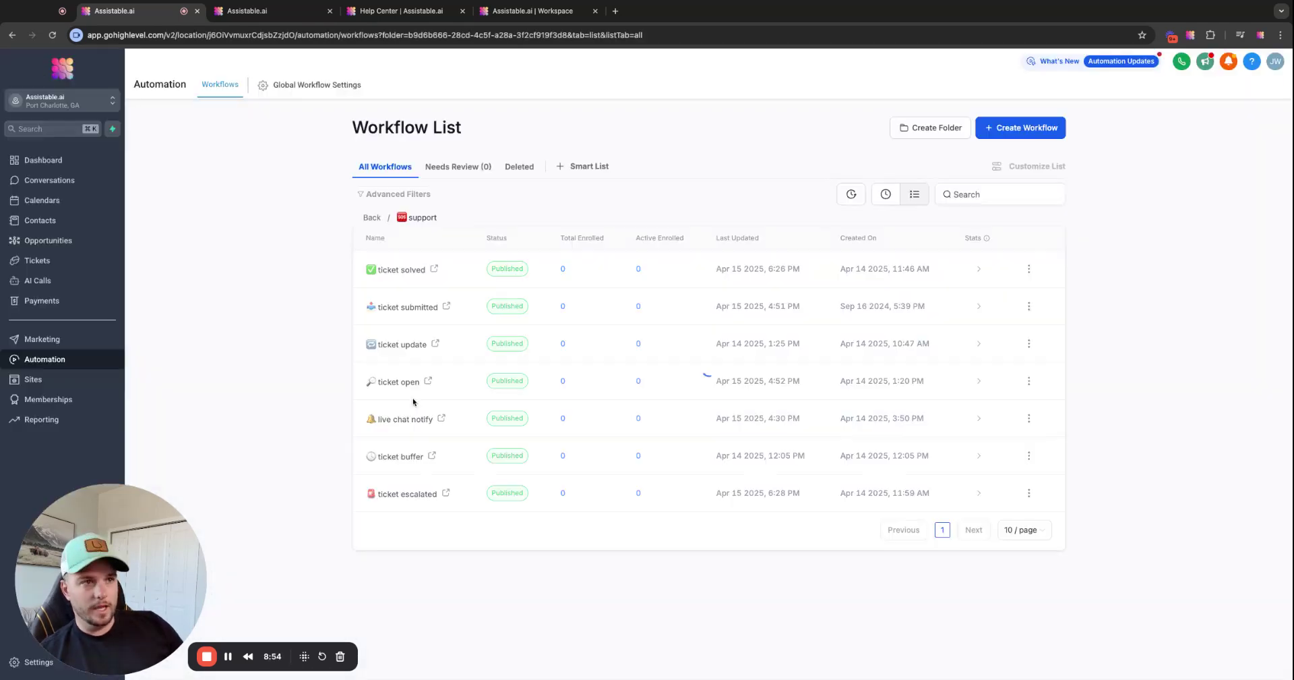
{"action": "left_click", "coordinate": [407, 308]}
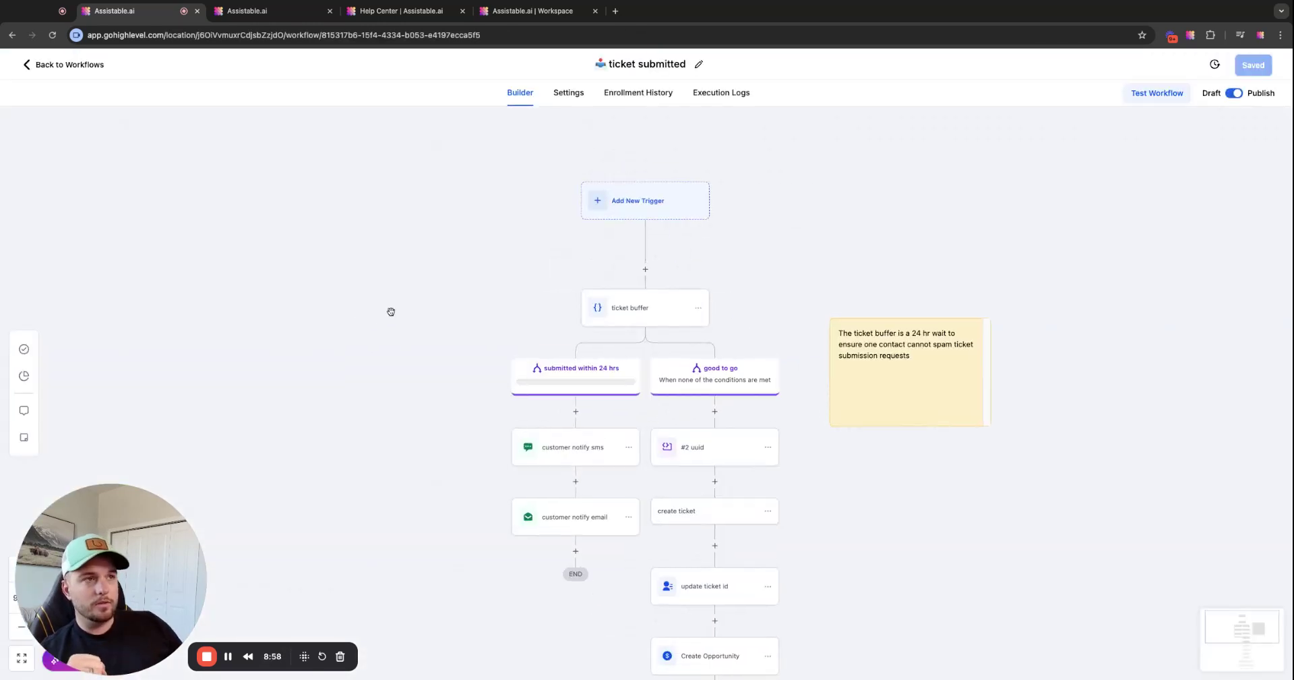
Review the ticket buffer condition, customer notify sms and customer notify email steps
{"action": "left_click", "coordinate": [651, 320]}
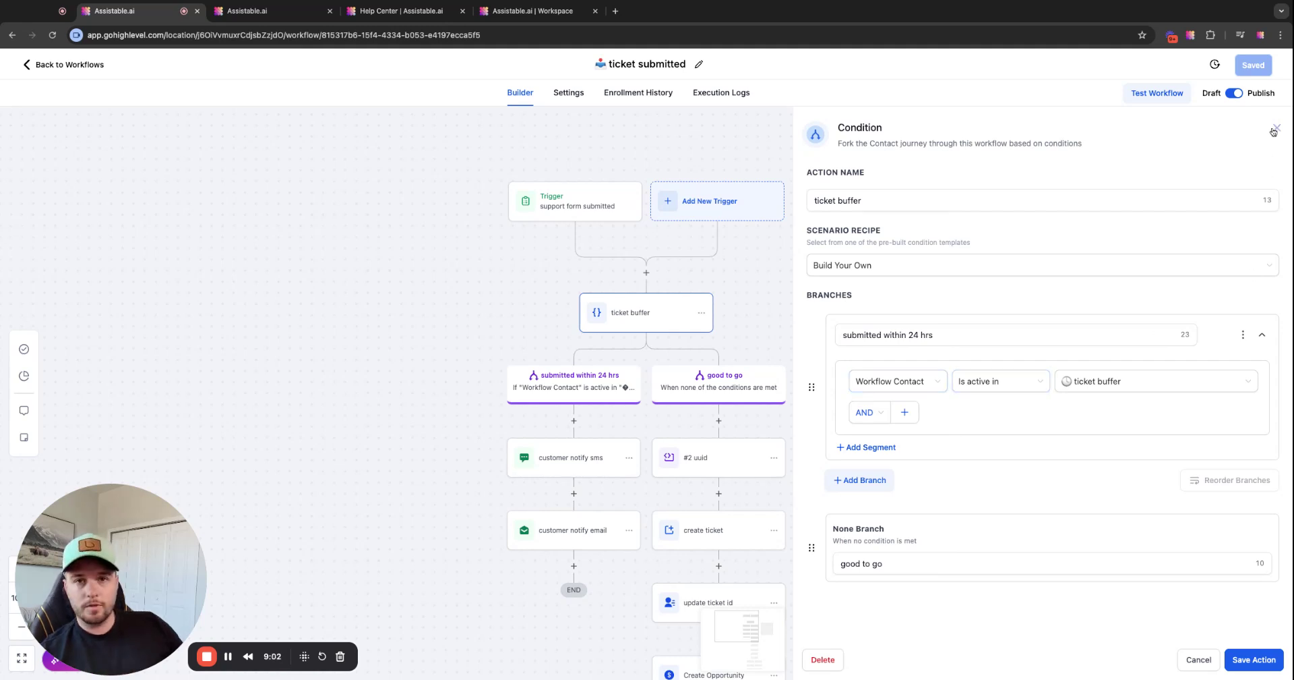
{"action": "left_click", "coordinate": [1275, 129]}
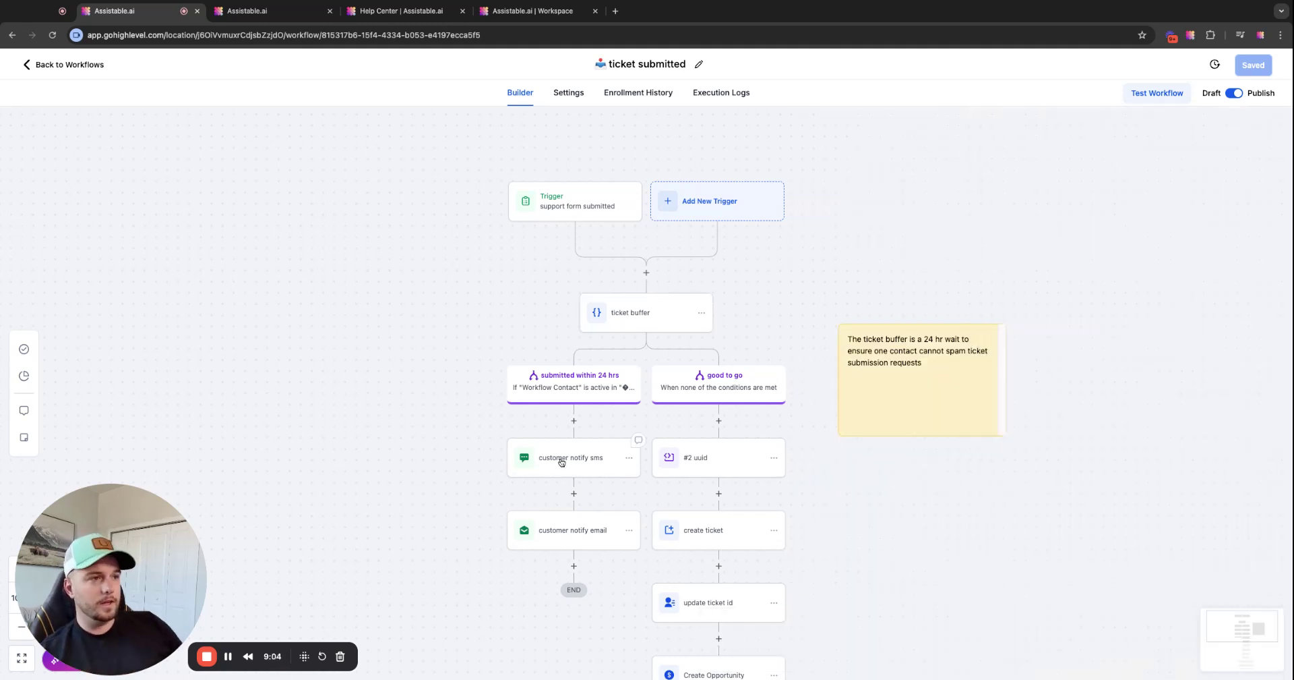
{"action": "left_click", "coordinate": [561, 459]}
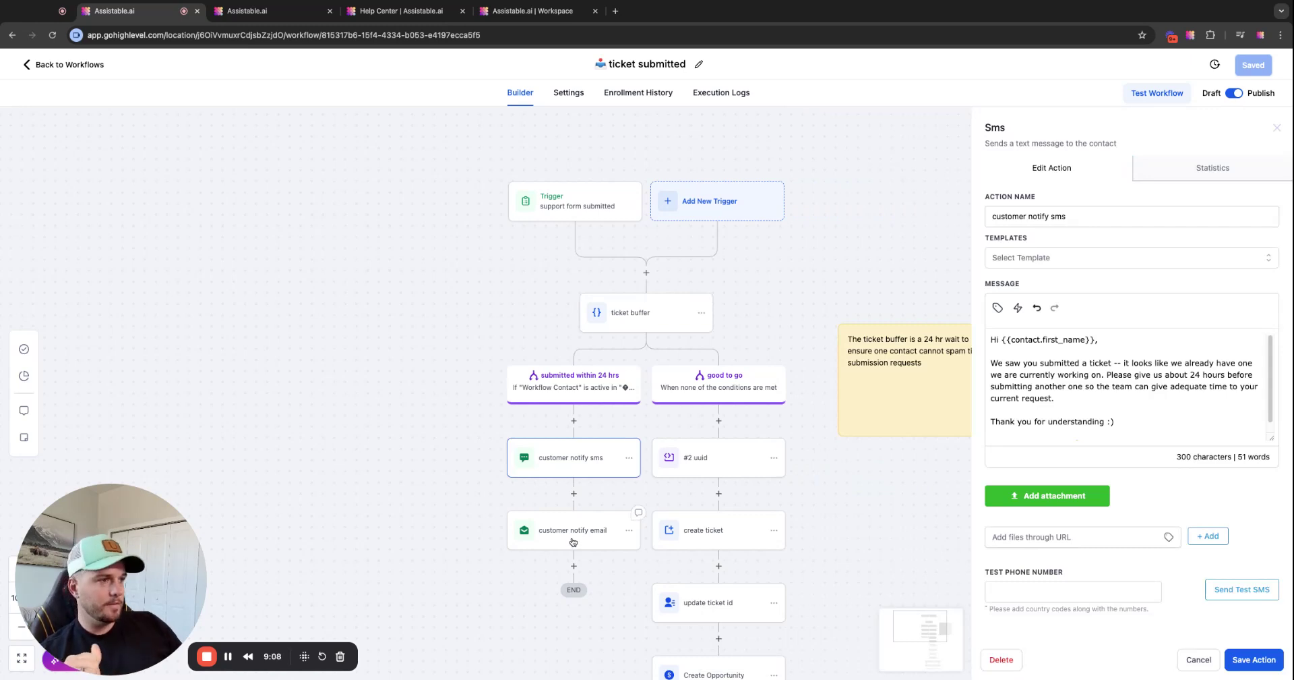
{"action": "left_click", "coordinate": [573, 539]}
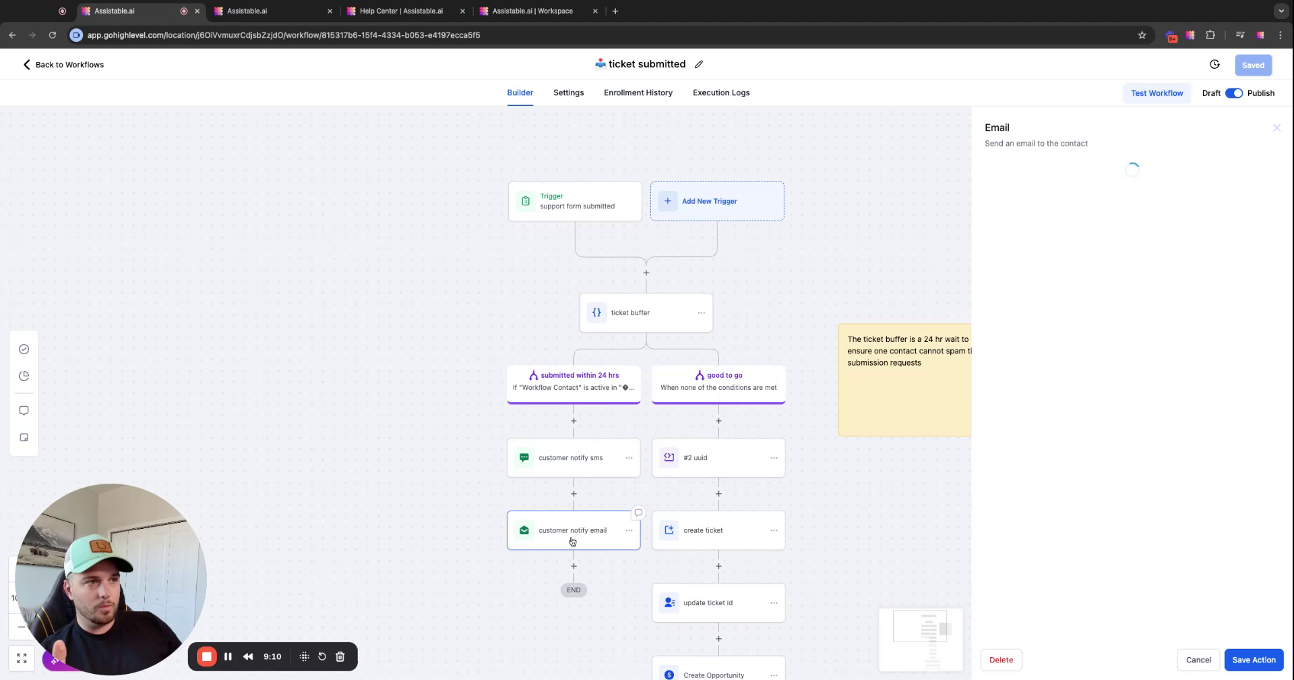
{"action": "scroll", "coordinate": [1147, 412], "scroll_direction": "down", "scroll_amount": 3}
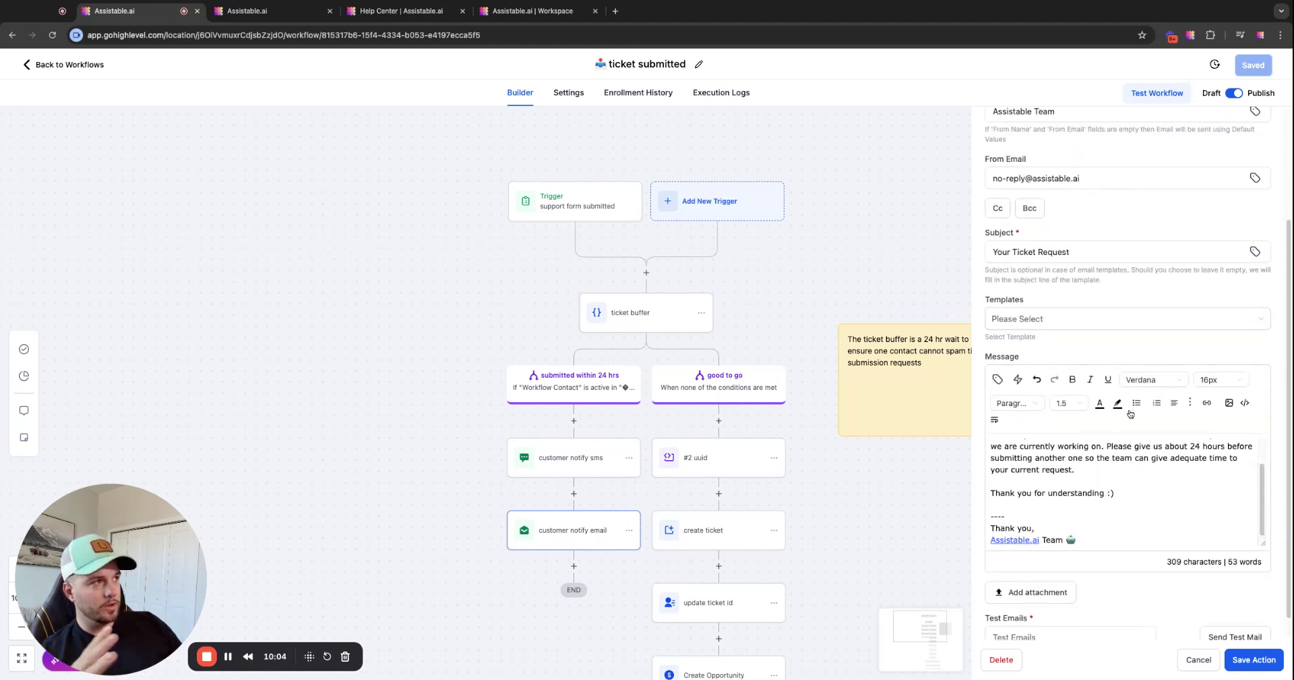
{"action": "scroll", "coordinate": [1103, 487], "scroll_direction": "down", "scroll_amount": 1}
{"action": "scroll", "coordinate": [1103, 487], "scroll_direction": "up", "scroll_amount": 8}
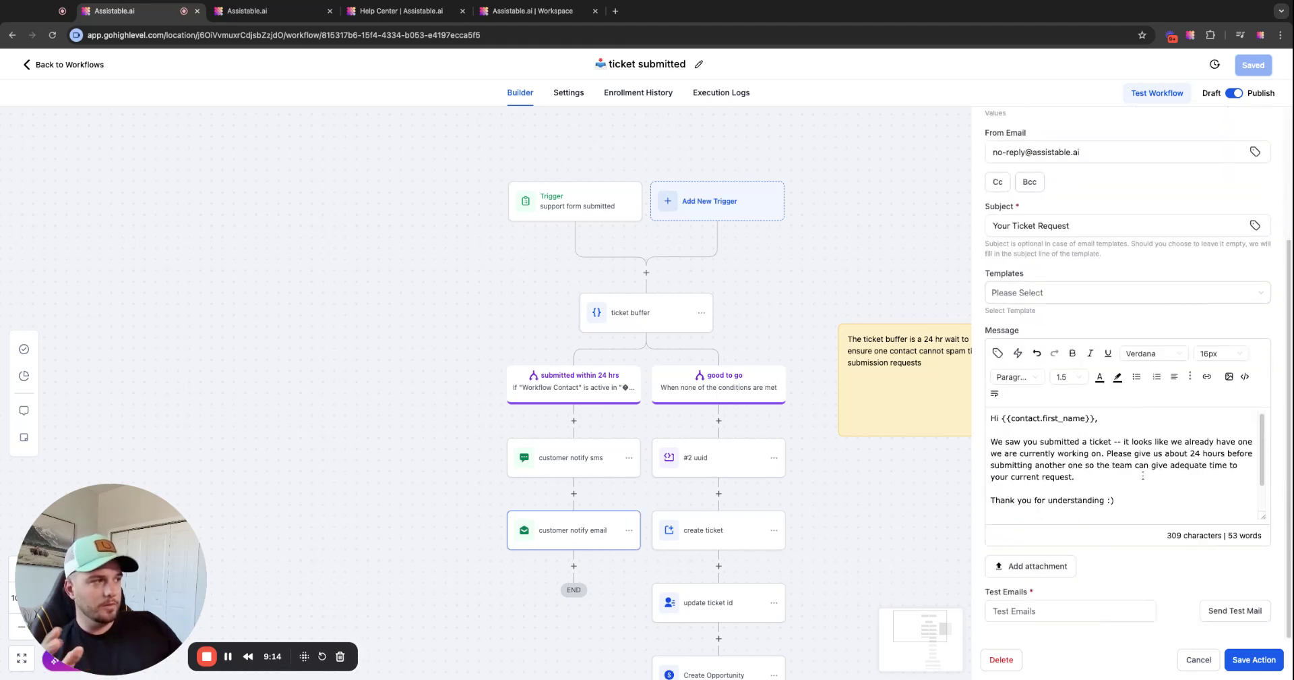
{"action": "left_click", "coordinate": [1268, 130]}
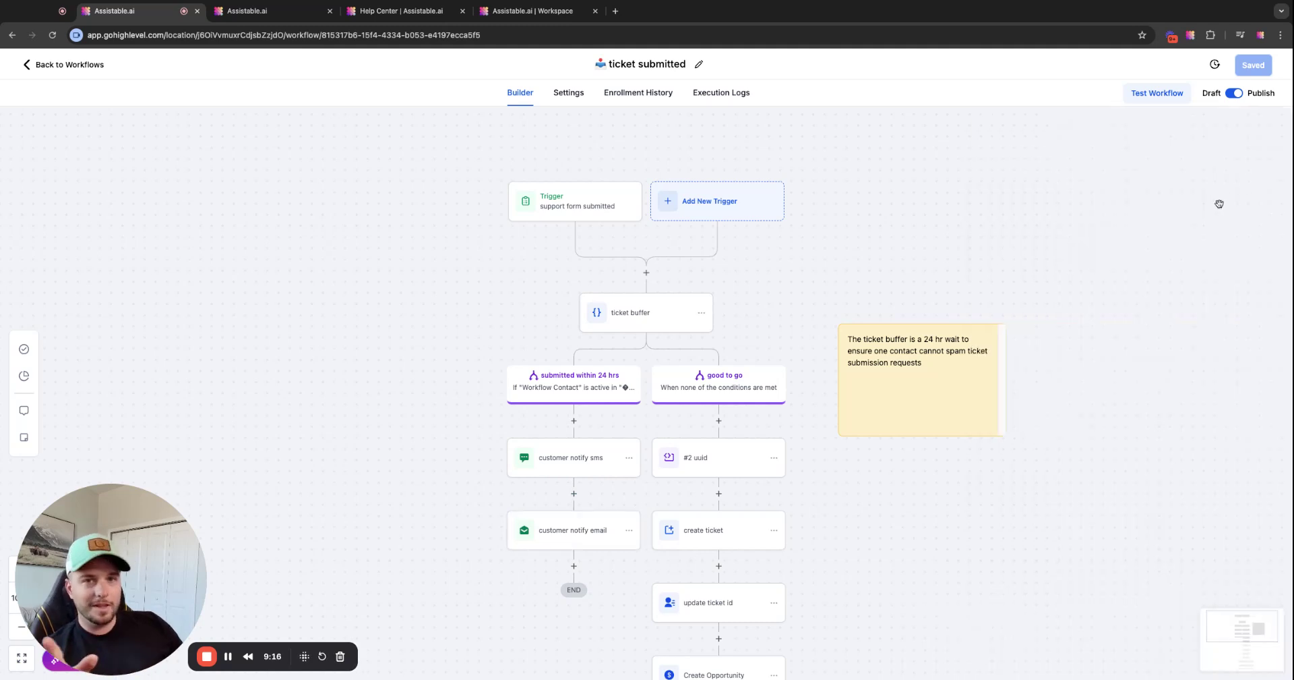
Check the update ticket id step writing the UUID into 'Most recent ticket number'
{"action": "mouse_move", "coordinate": [945, 356]}
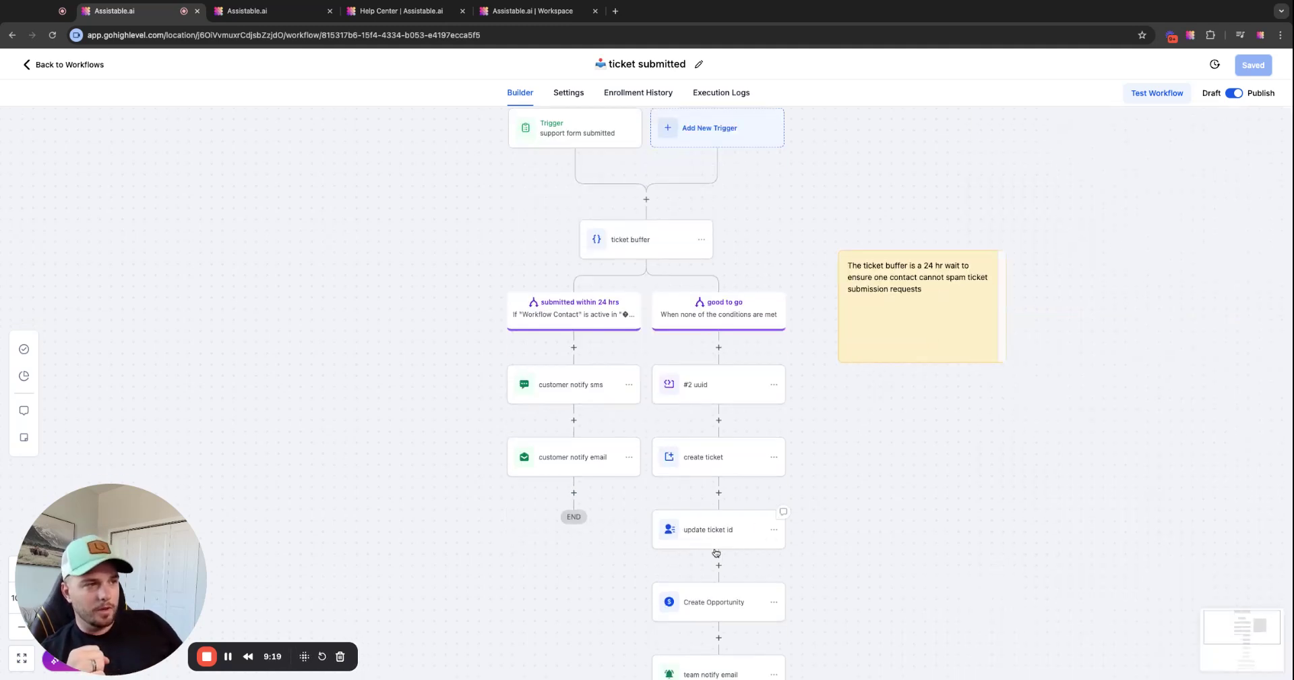
{"action": "left_click", "coordinate": [719, 538]}
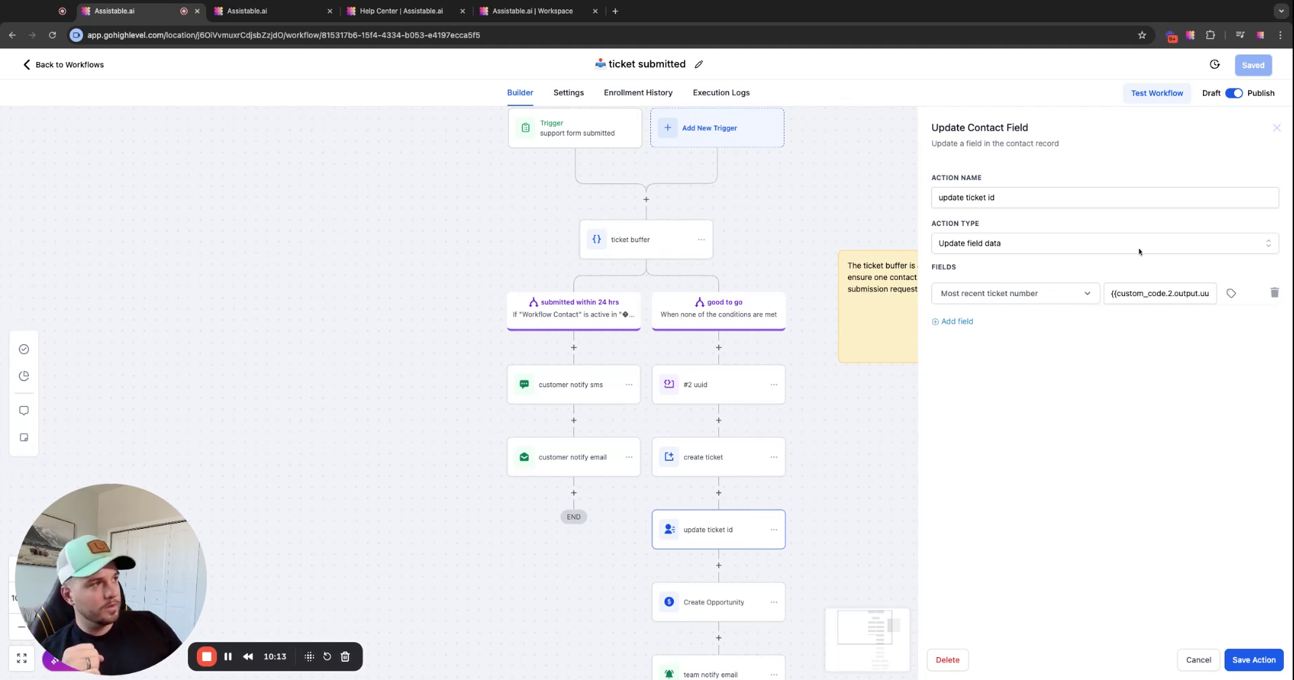
{"action": "left_click", "coordinate": [1277, 127]}
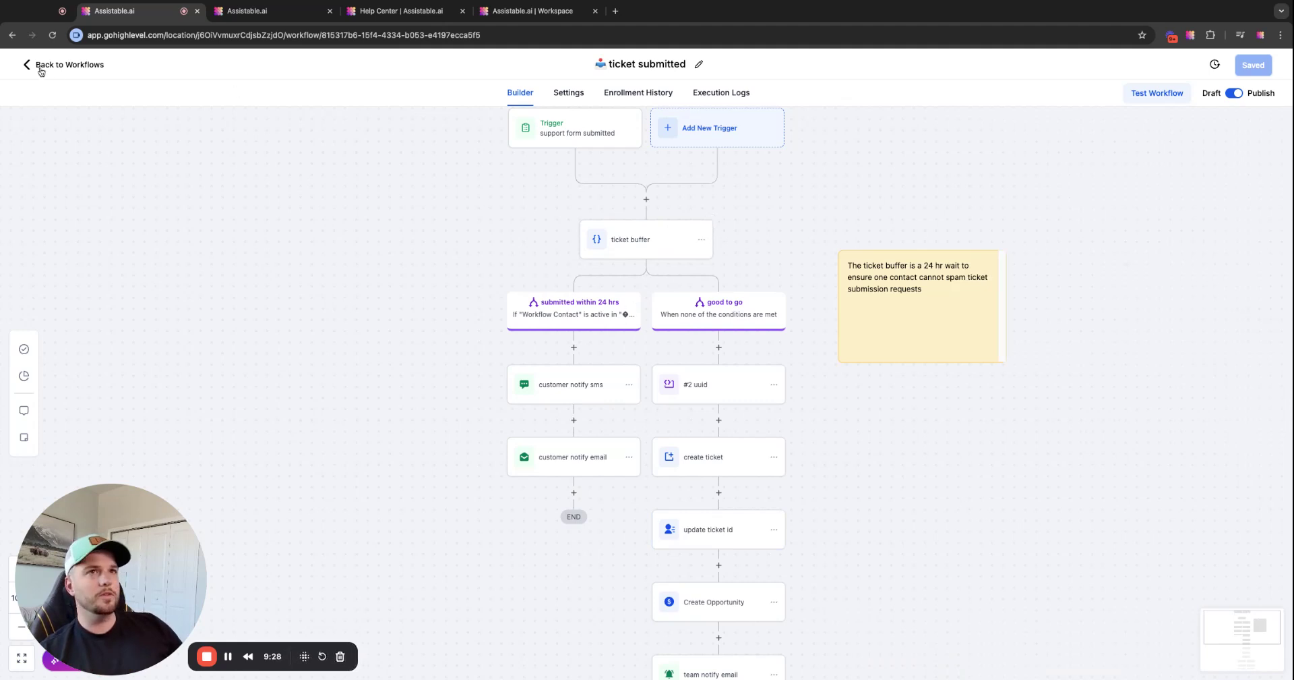
Leave the workflow builder and go to the Tickets records list
{"action": "left_click", "coordinate": [38, 64]}
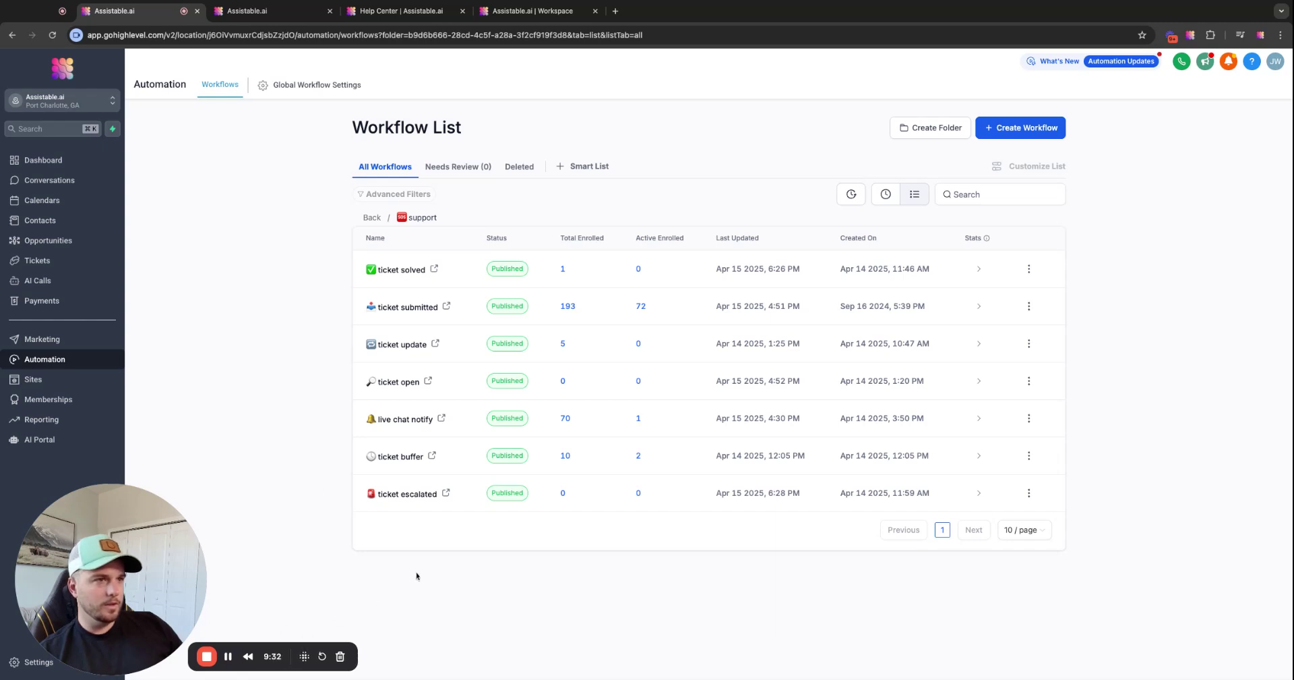
{"action": "left_click", "coordinate": [37, 260]}
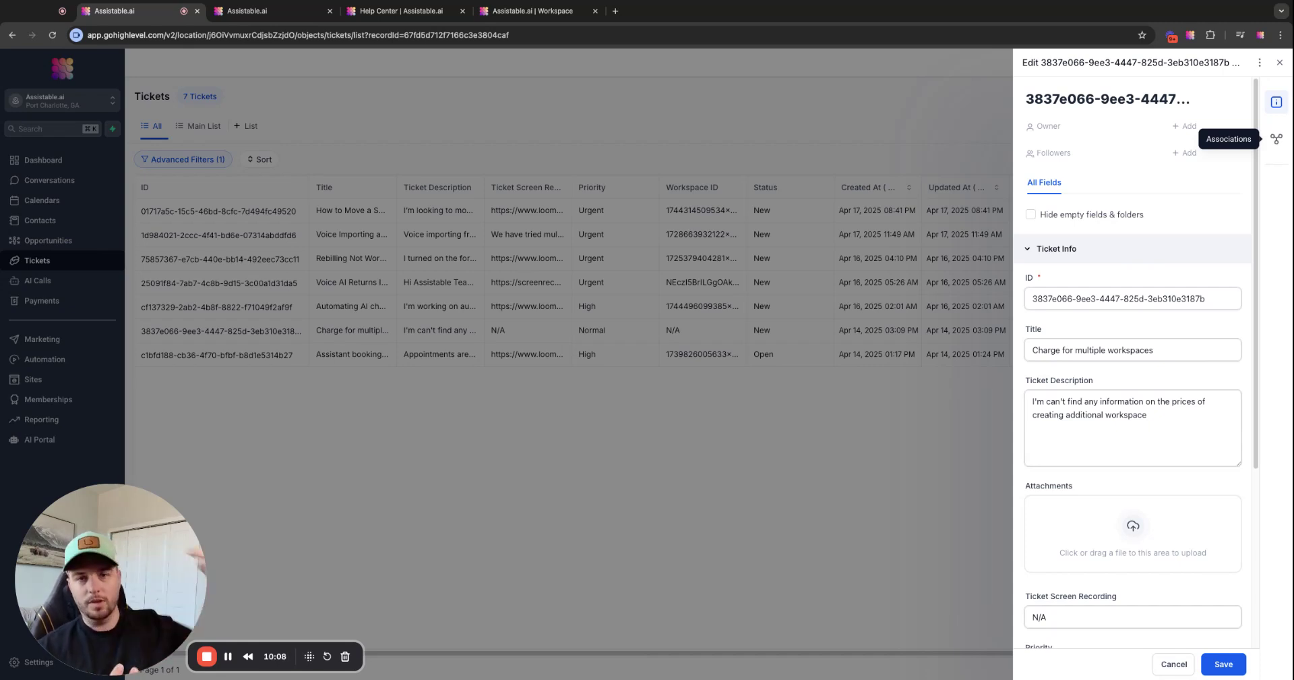
Assign a team member as the ticket's owner, leaving followers empty
{"action": "left_click", "coordinate": [1185, 126]}
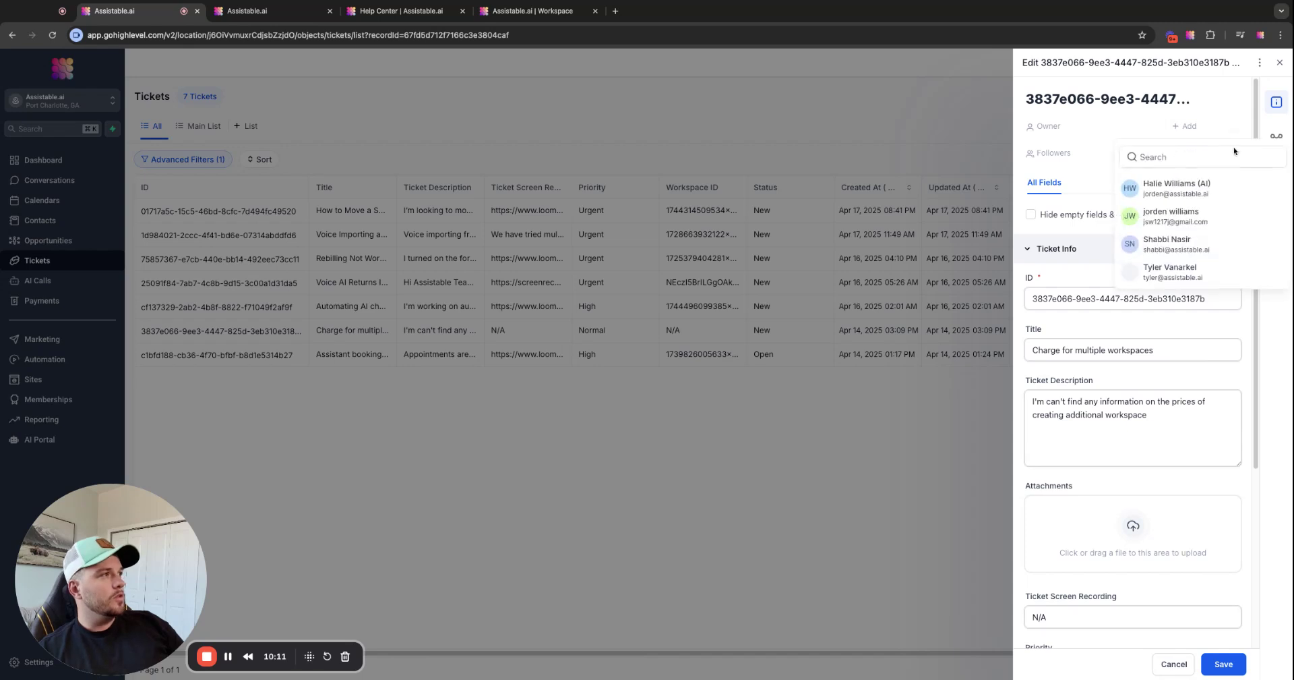
{"action": "left_click", "coordinate": [1192, 214]}
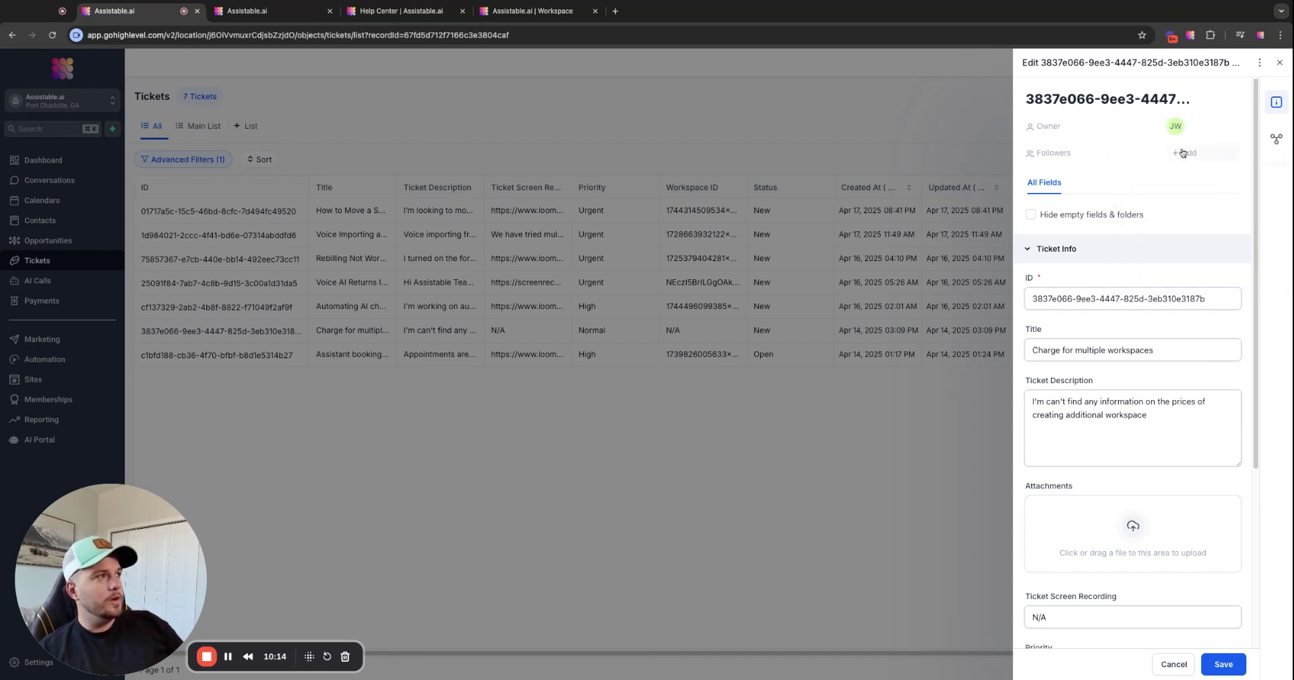
{"action": "left_click", "coordinate": [1185, 151]}
{"action": "left_click", "coordinate": [1091, 183]}
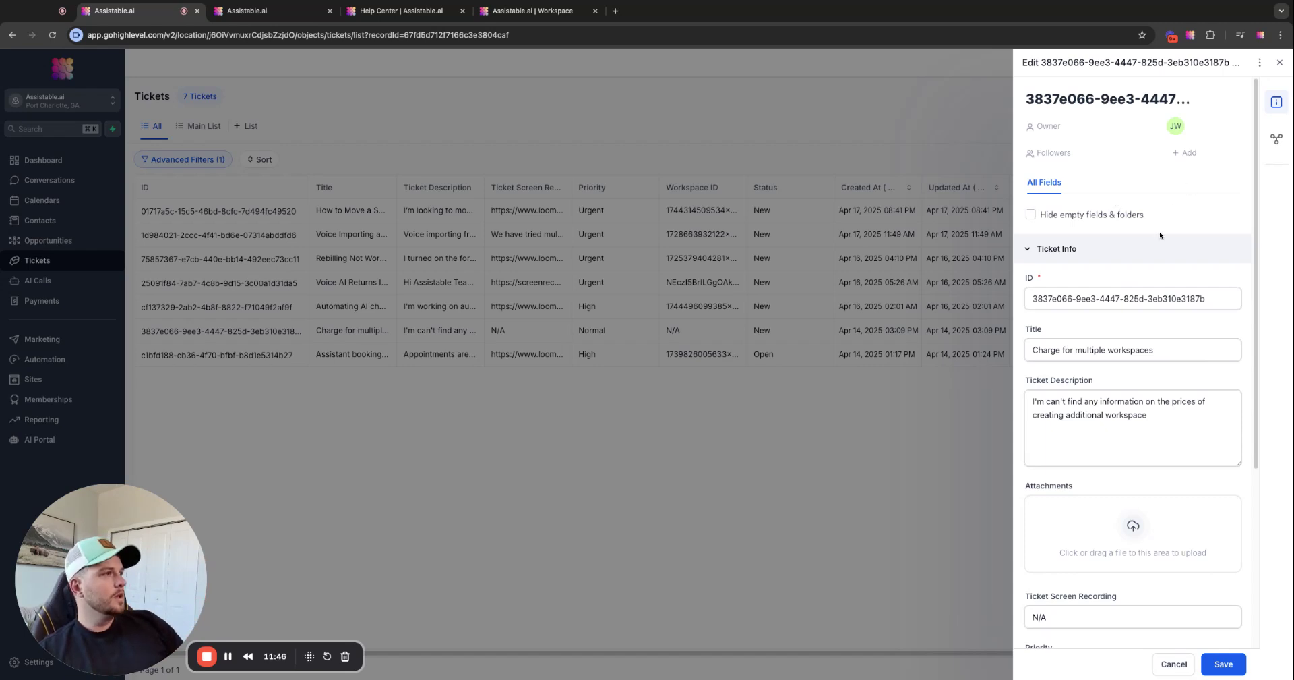
Review the ticket's Ticket Screen Recording and Workspace ID field values
{"action": "scroll", "coordinate": [1081, 583], "scroll_direction": "down", "scroll_amount": 3}
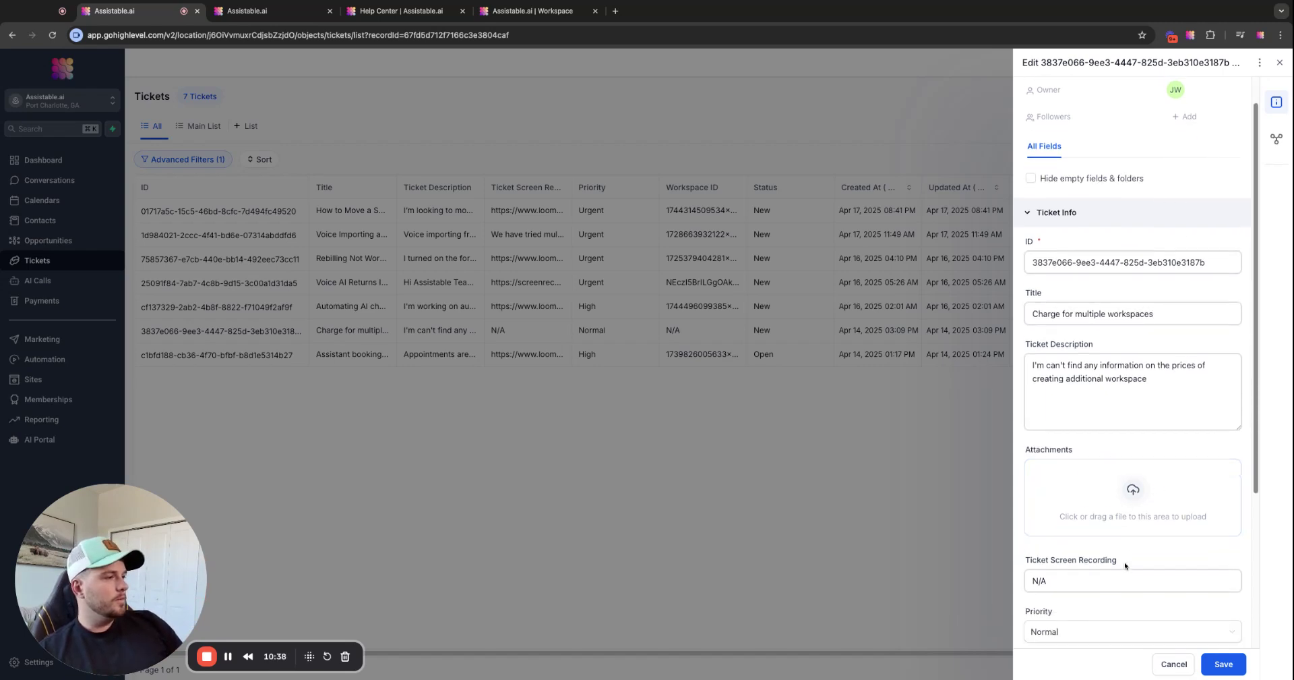
{"action": "left_click", "coordinate": [1113, 556]}
{"action": "scroll", "coordinate": [1124, 562], "scroll_direction": "down", "scroll_amount": 3}
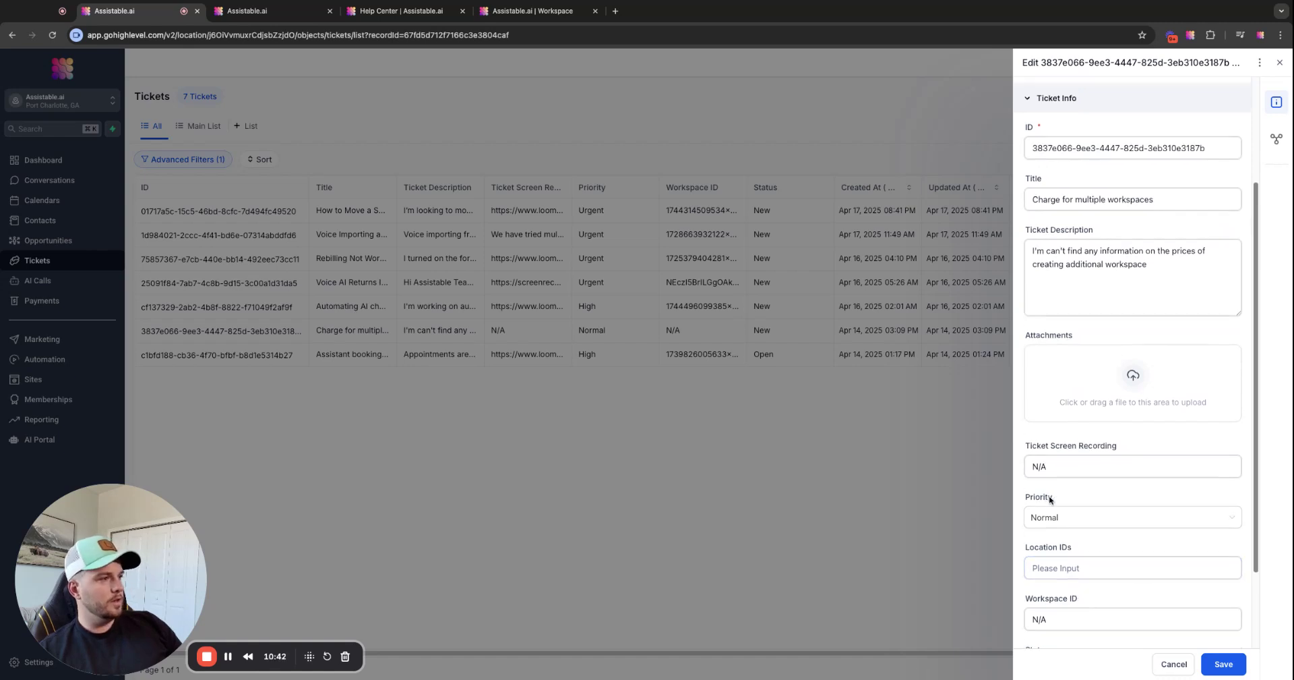
{"action": "scroll", "coordinate": [1107, 521], "scroll_direction": "down", "scroll_amount": 2}
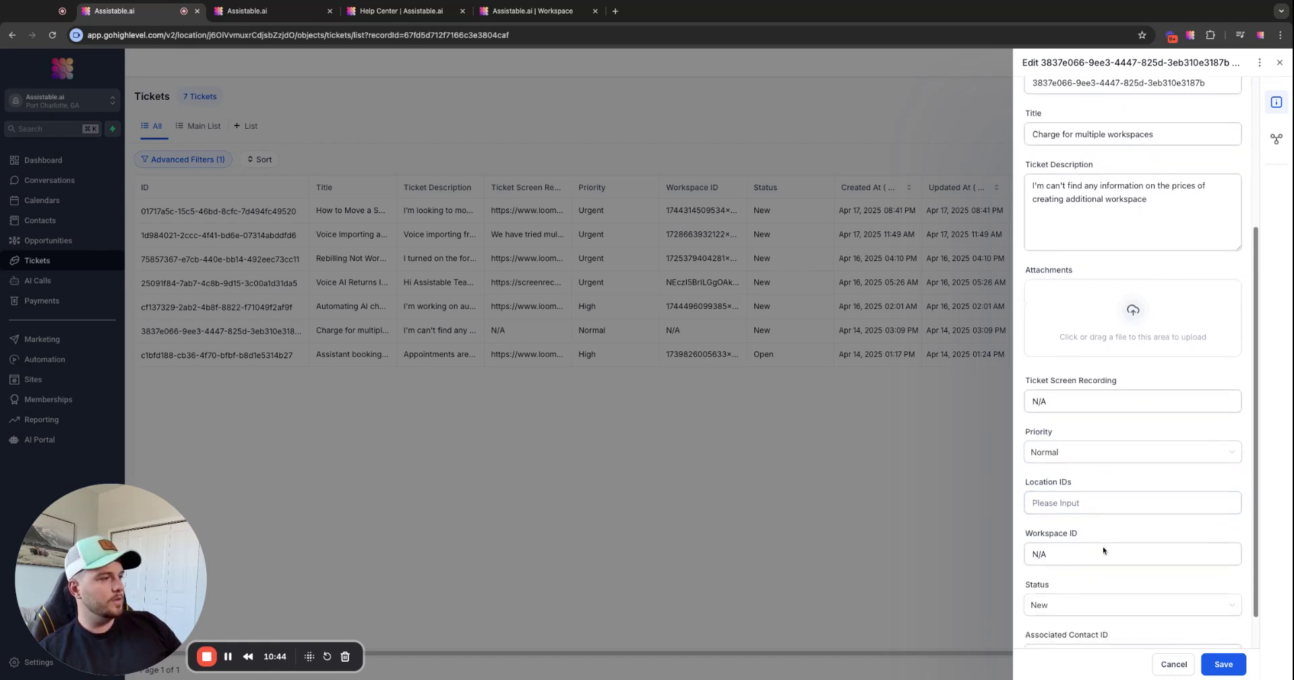
{"action": "left_click", "coordinate": [1107, 551]}
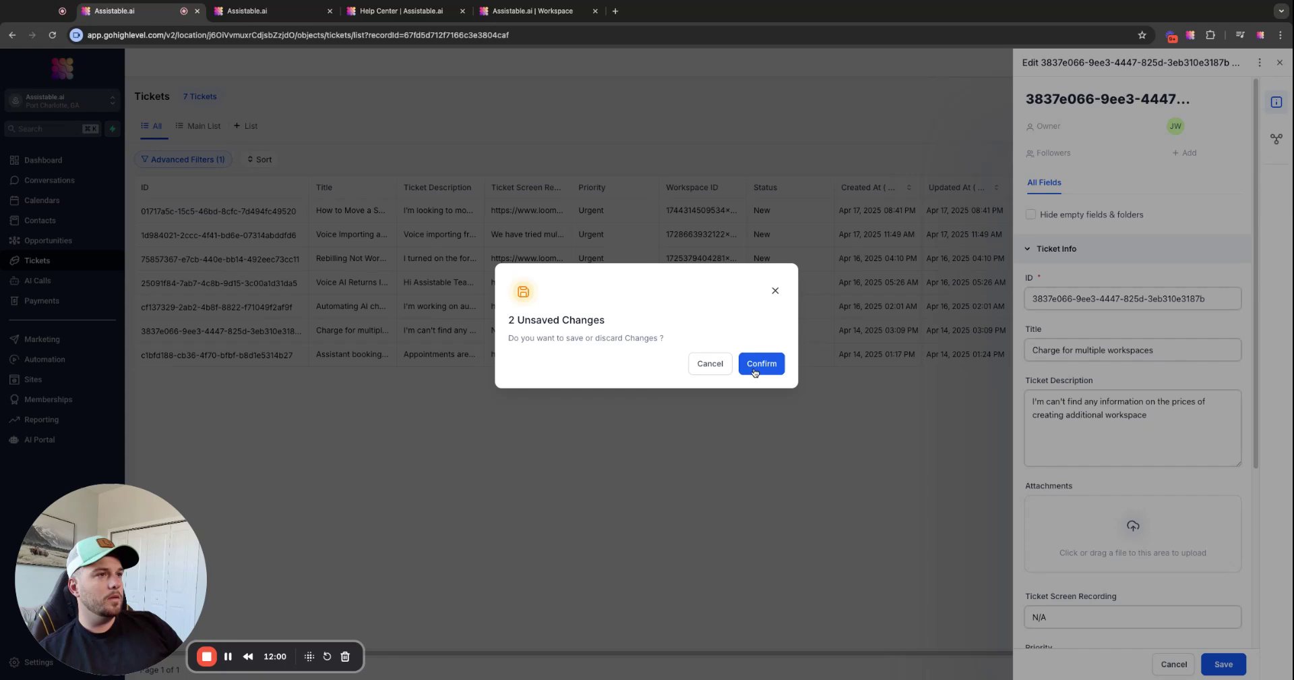
Dismiss the unsaved-changes prompt and check the contact's Contact Type, keeping Lead
{"action": "left_click", "coordinate": [776, 291]}
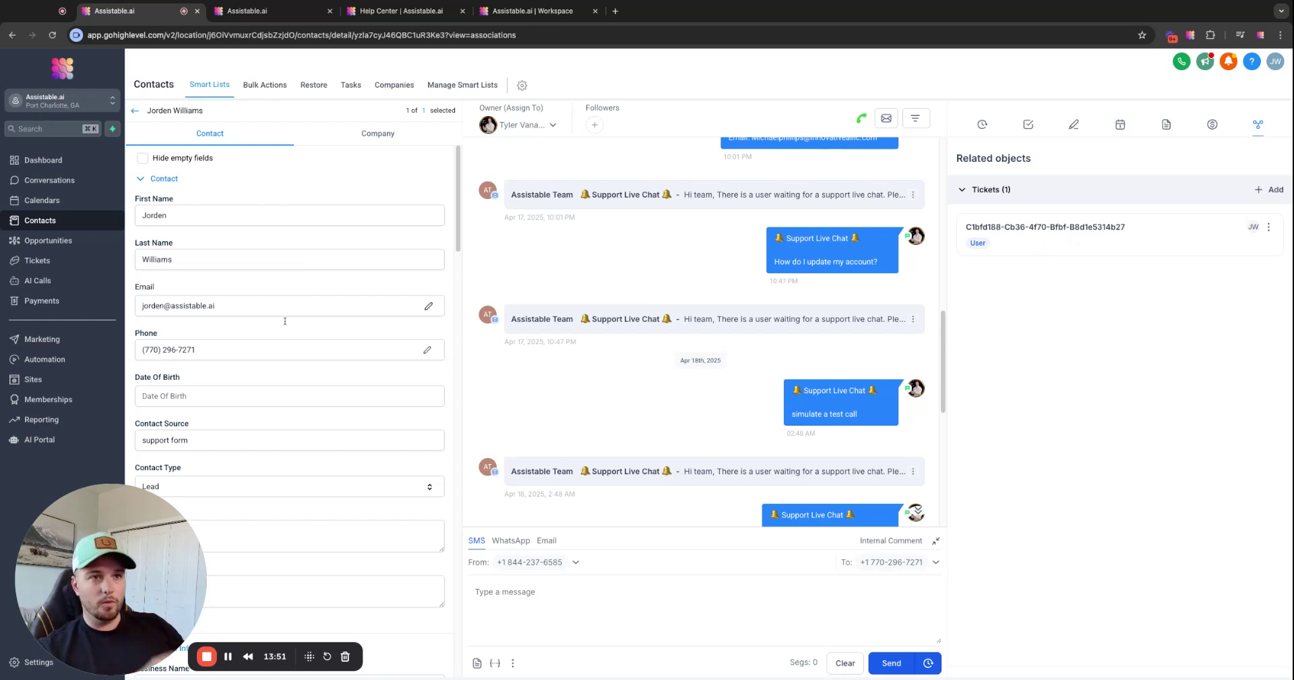
{"action": "scroll", "coordinate": [280, 337], "scroll_direction": "down", "scroll_amount": 1}
{"action": "left_click", "coordinate": [246, 479]}
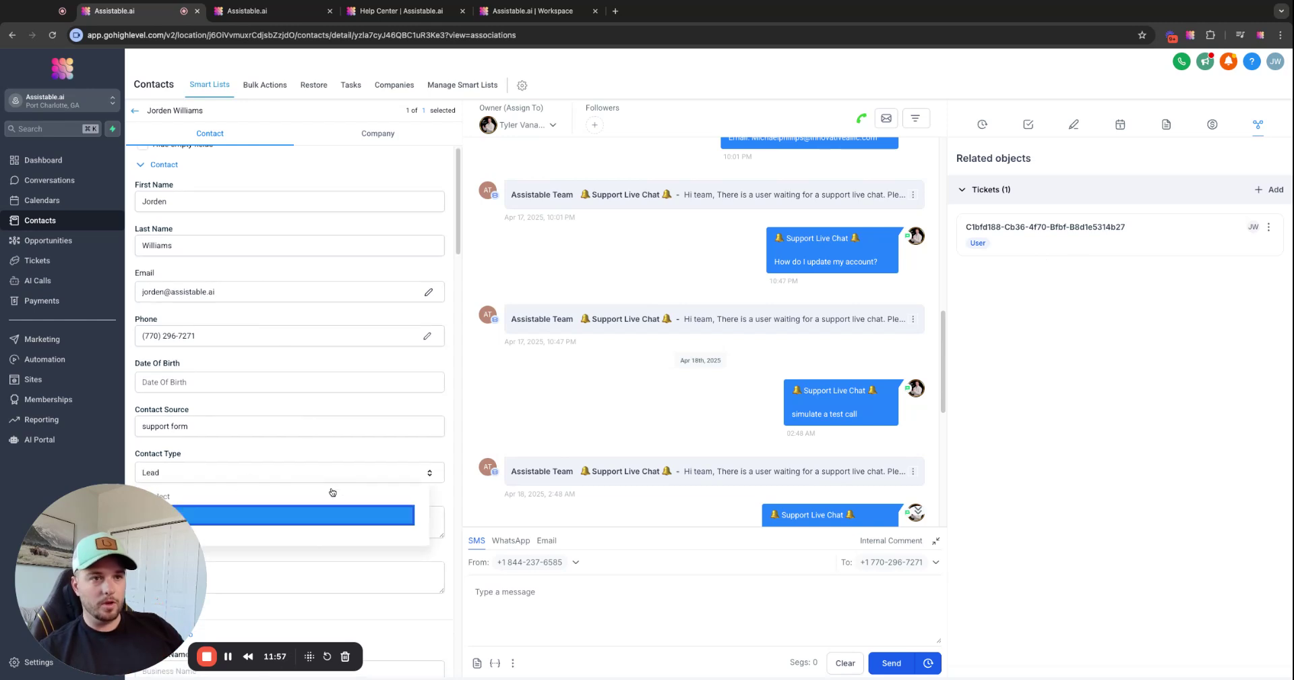
{"action": "left_click", "coordinate": [383, 473]}
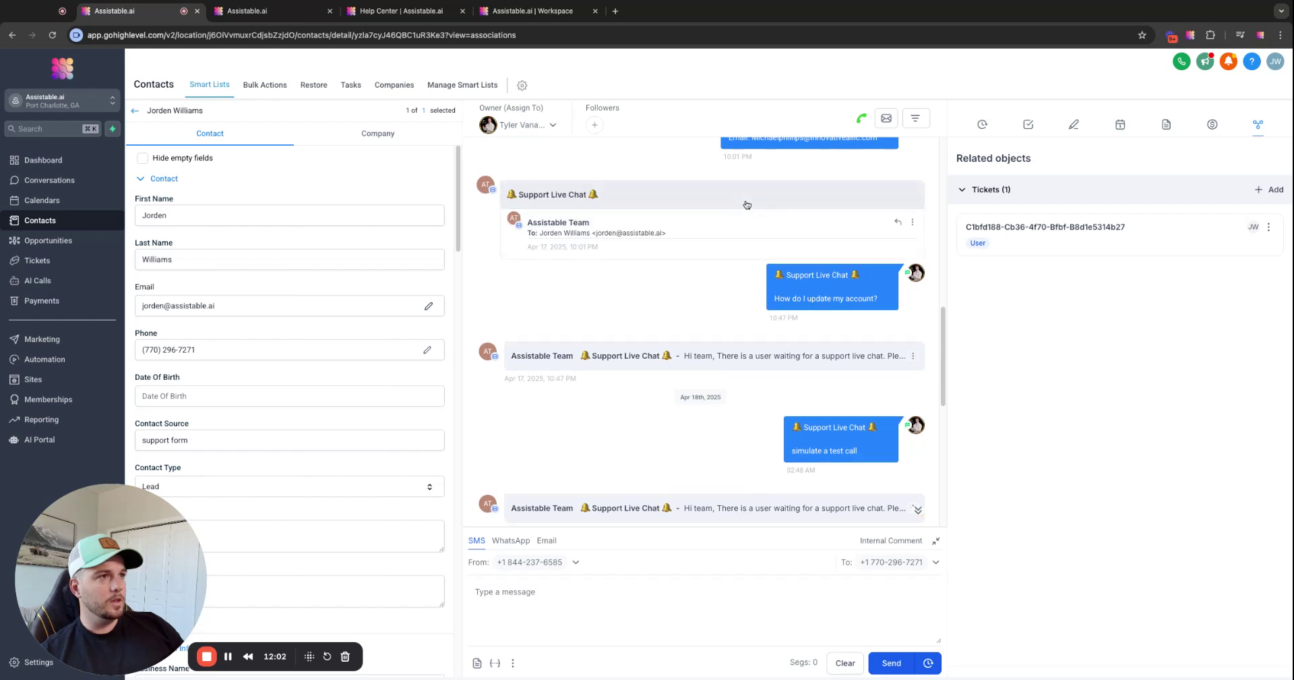
Preview the contact's Support Live Chat emails, then go to Automation workflows
{"action": "left_click", "coordinate": [742, 204]}
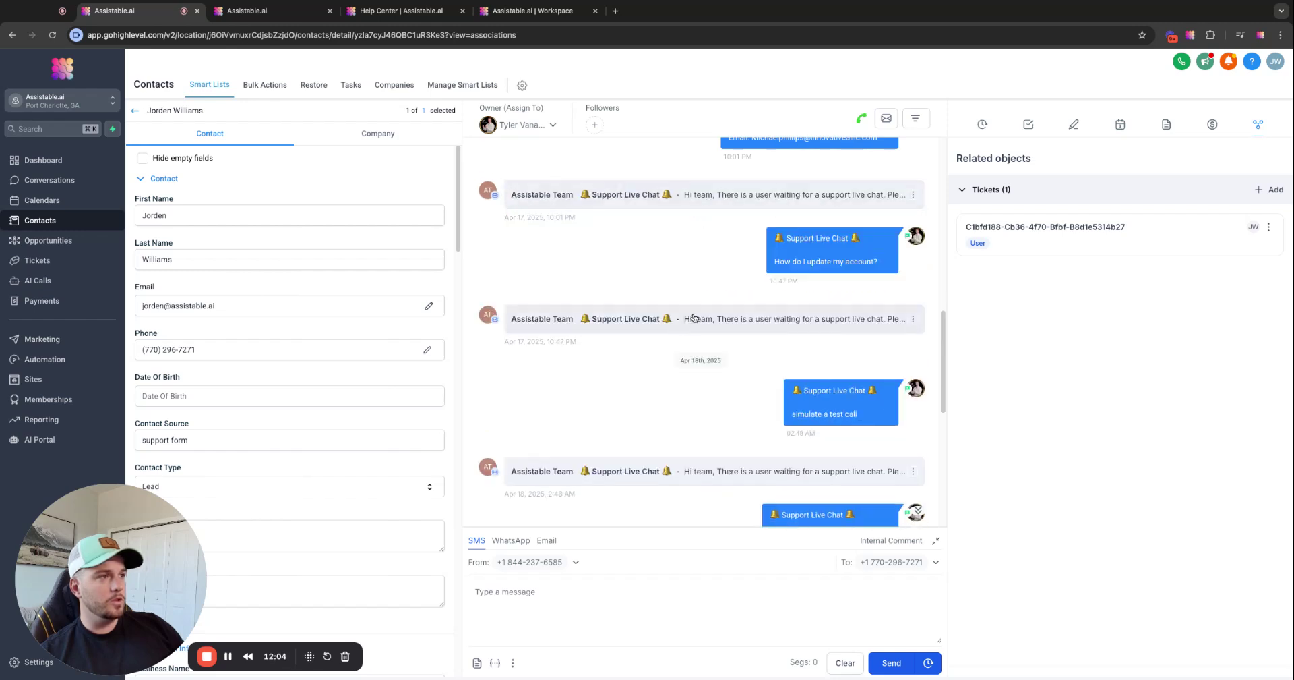
{"action": "left_click", "coordinate": [682, 322]}
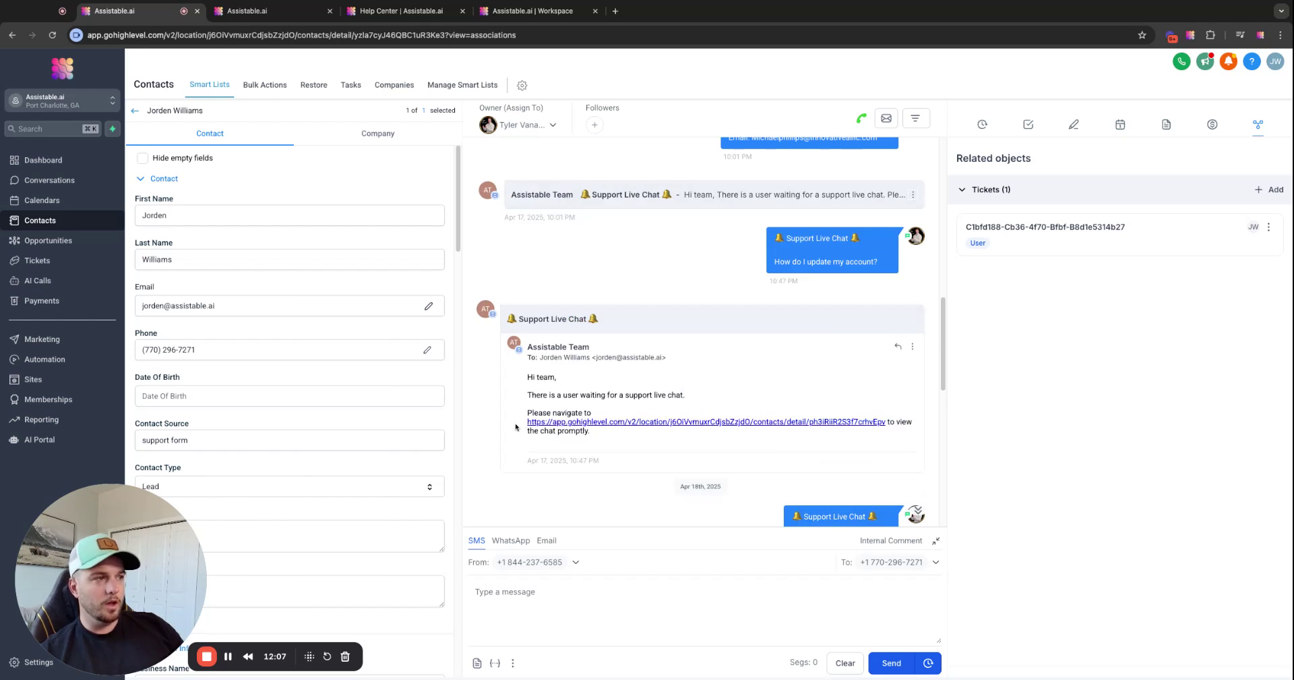
{"action": "left_click", "coordinate": [720, 327]}
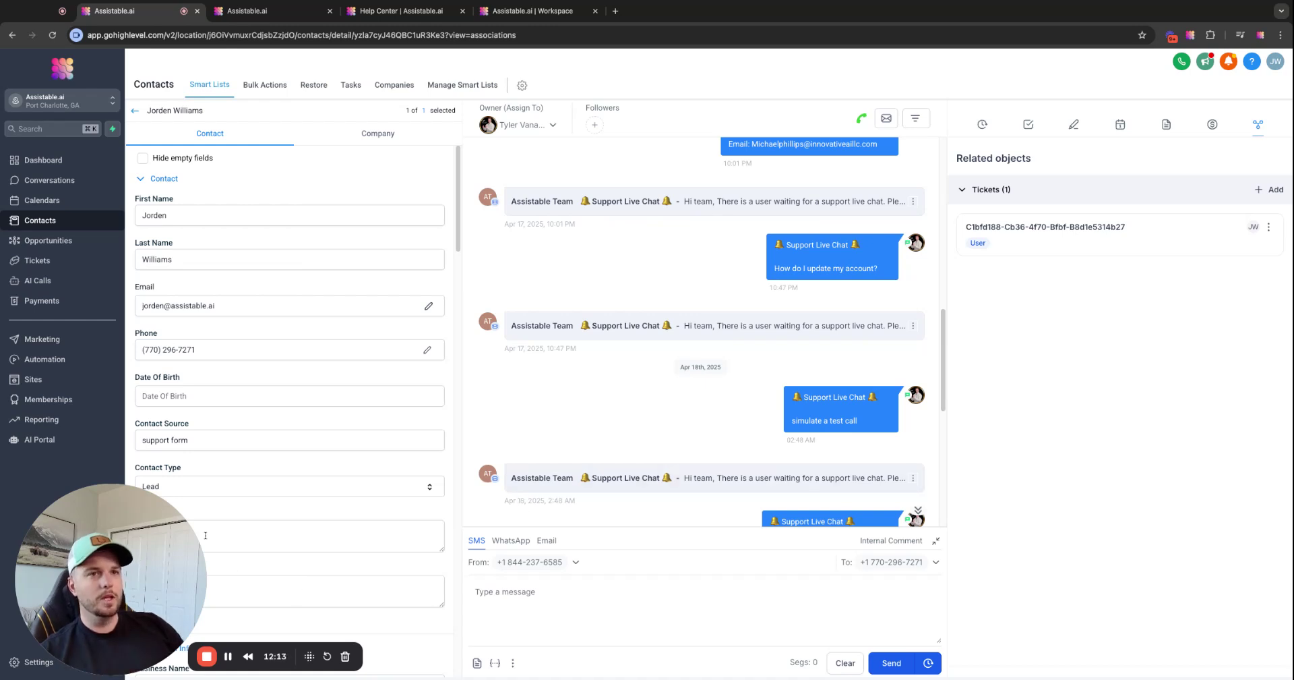
{"action": "left_click", "coordinate": [81, 359]}
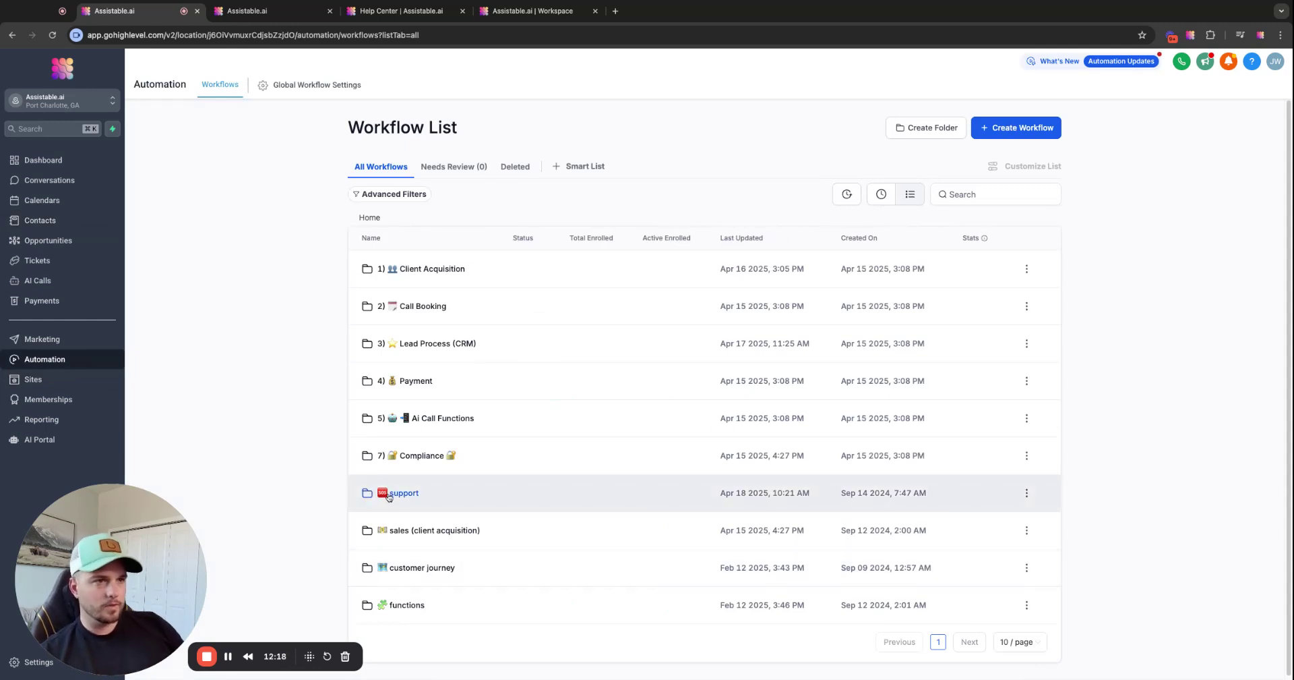
Open the support folder and look over the Create Workflow options before dismissing them
{"action": "left_click", "coordinate": [398, 493]}
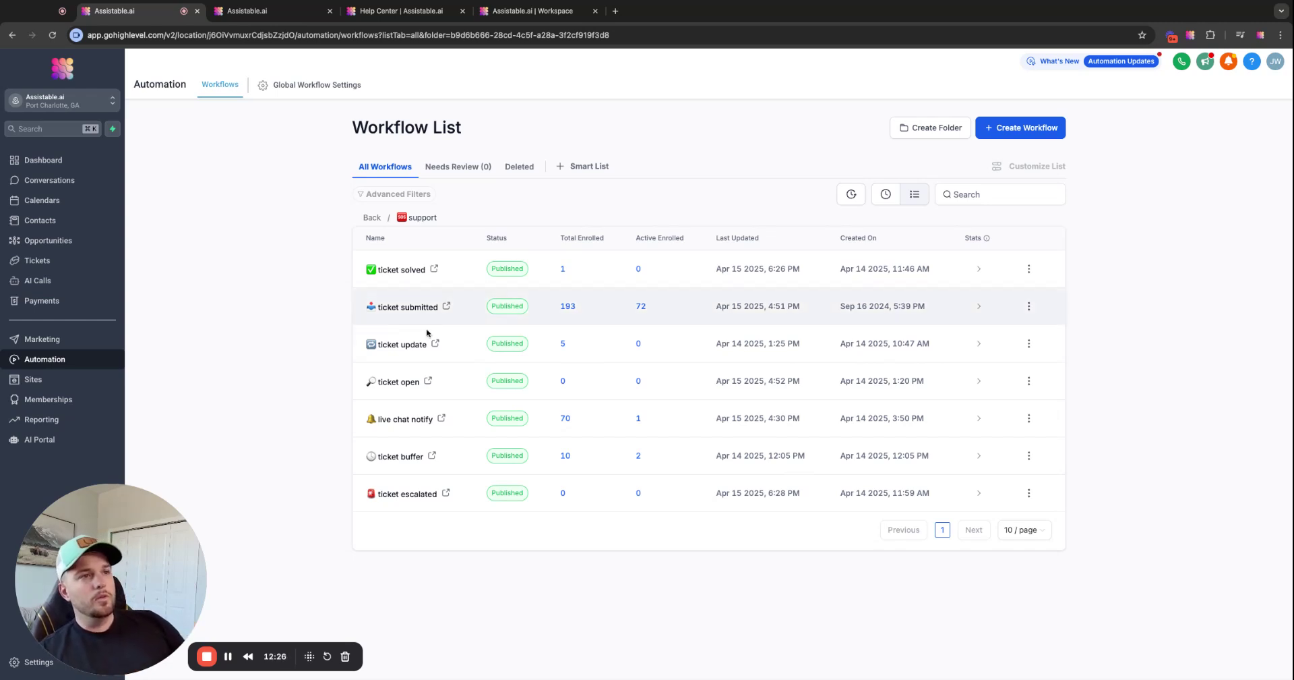
{"action": "left_click", "coordinate": [1025, 135]}
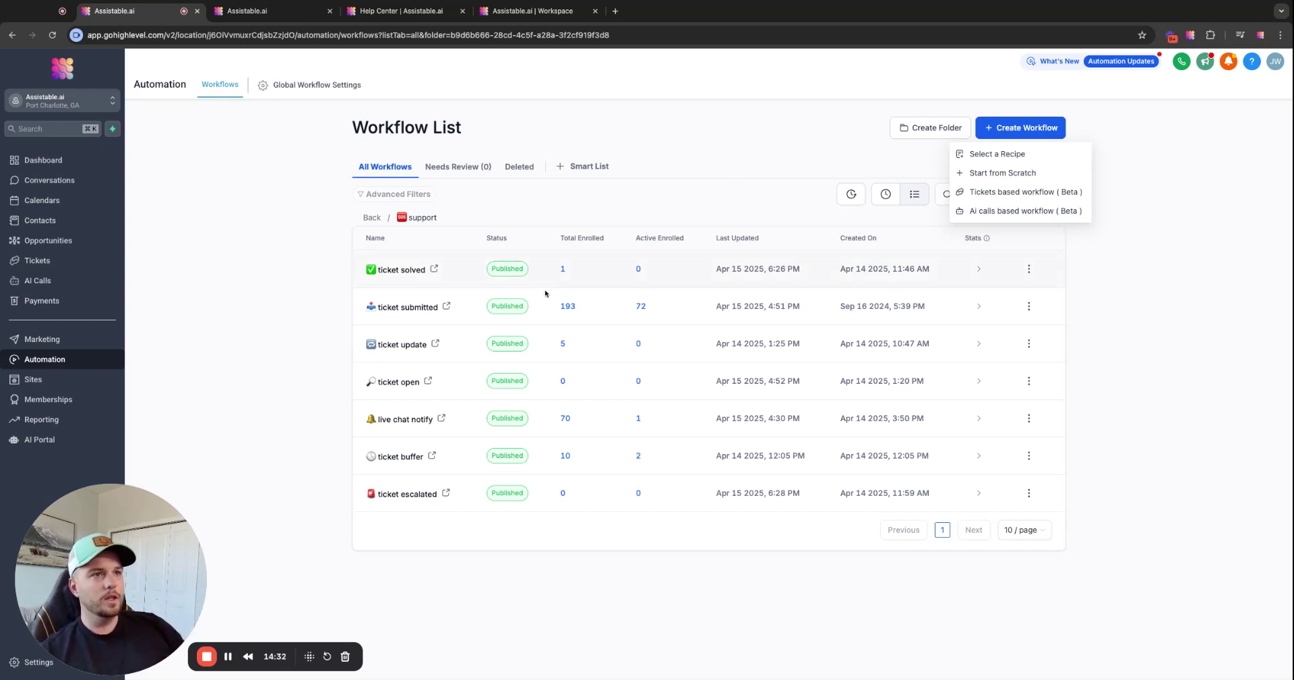
{"action": "left_click", "coordinate": [341, 323]}
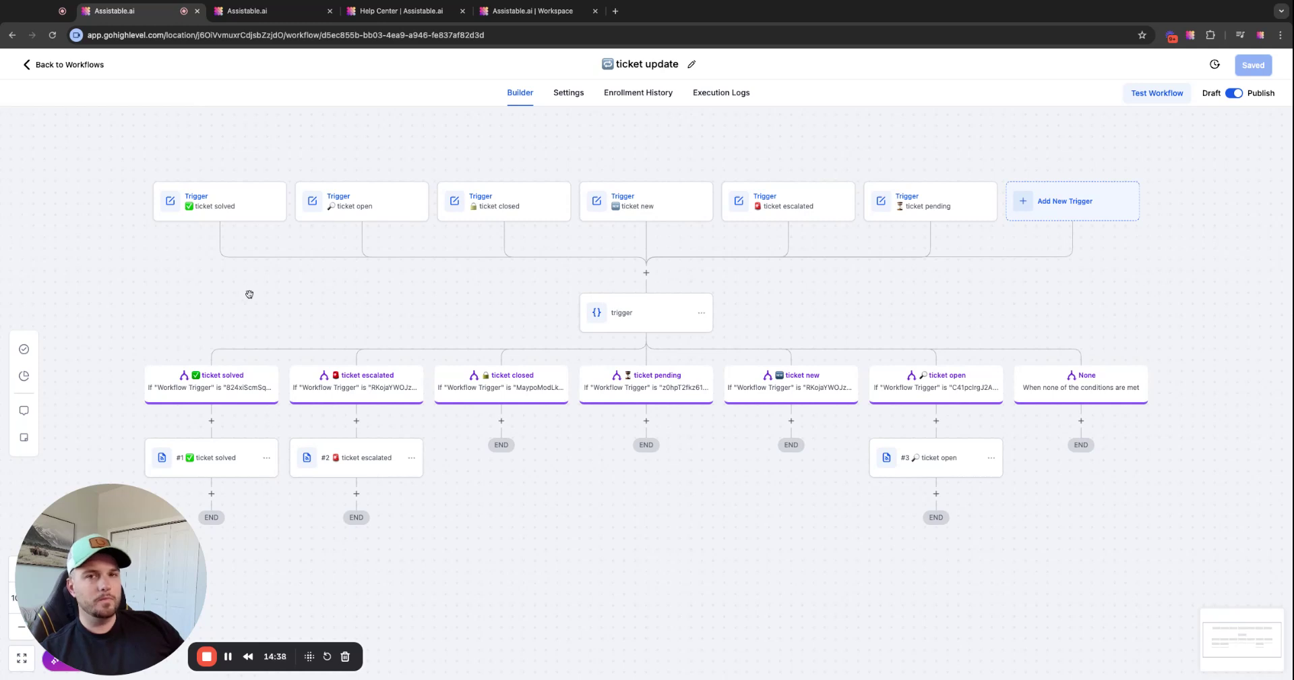
Open the 'trigger' condition node with its ticket solved and ticket escalated branches
{"action": "left_click", "coordinate": [249, 199]}
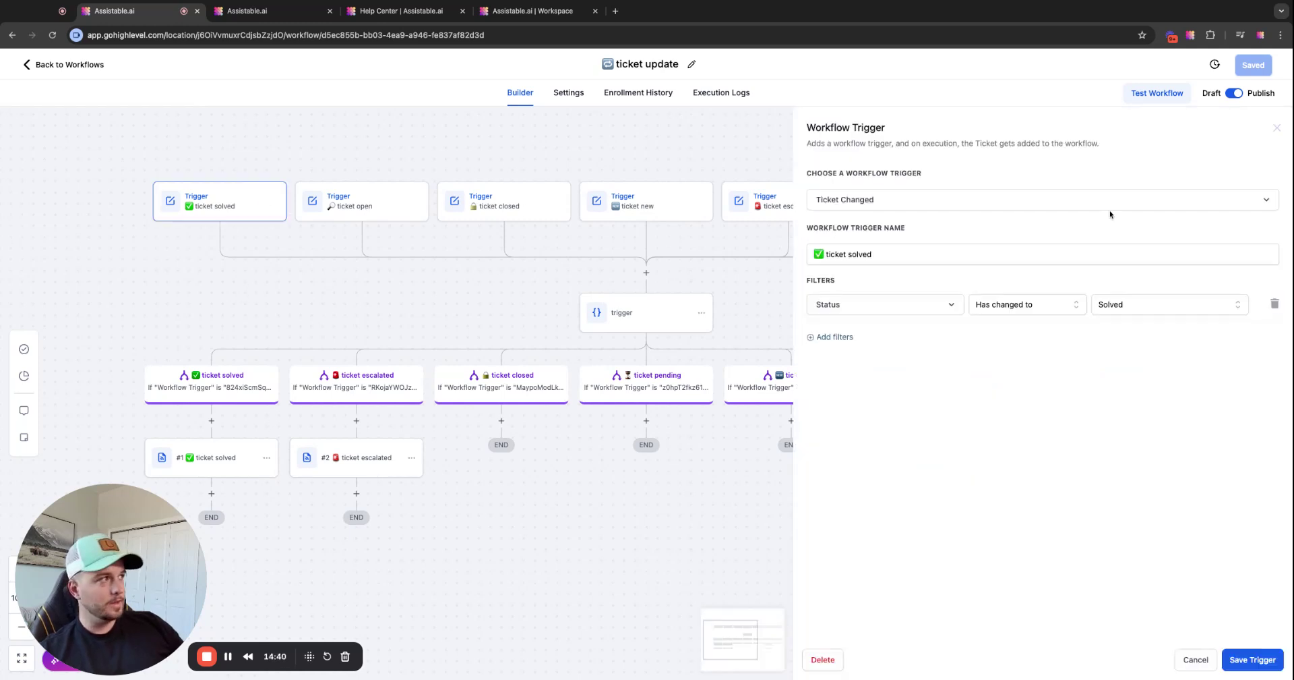
{"action": "left_click", "coordinate": [1278, 130]}
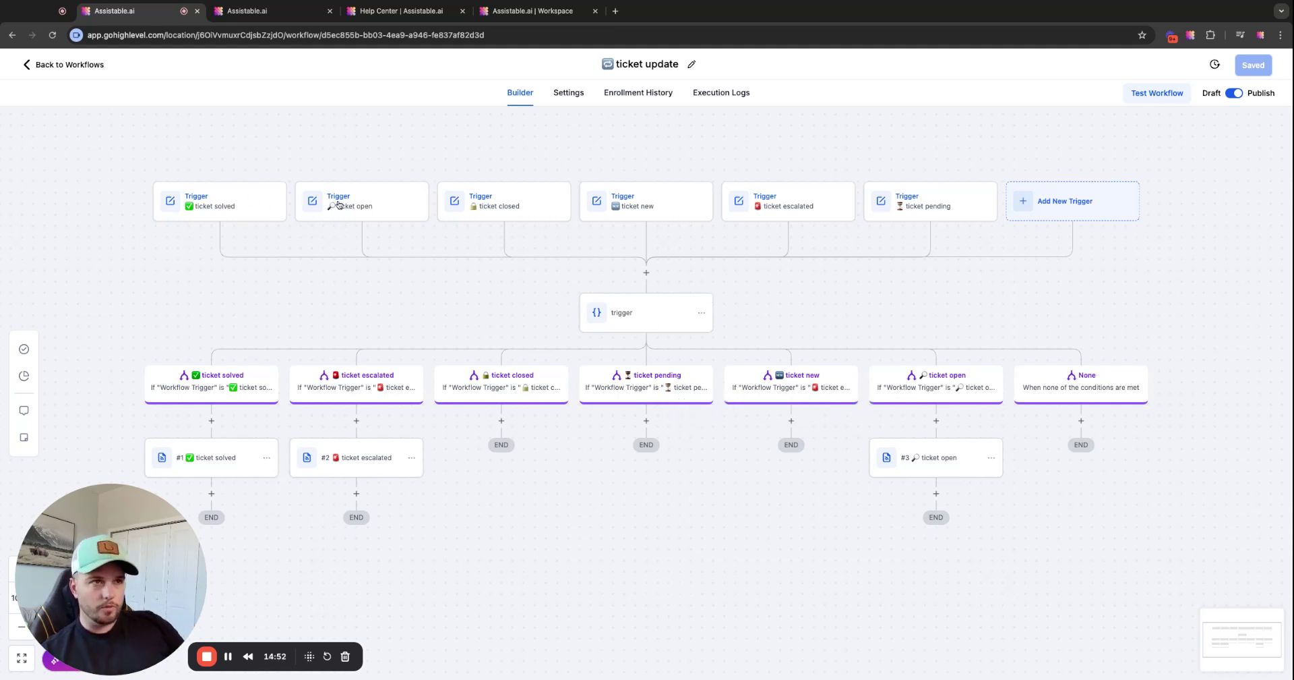
{"action": "left_click", "coordinate": [653, 325]}
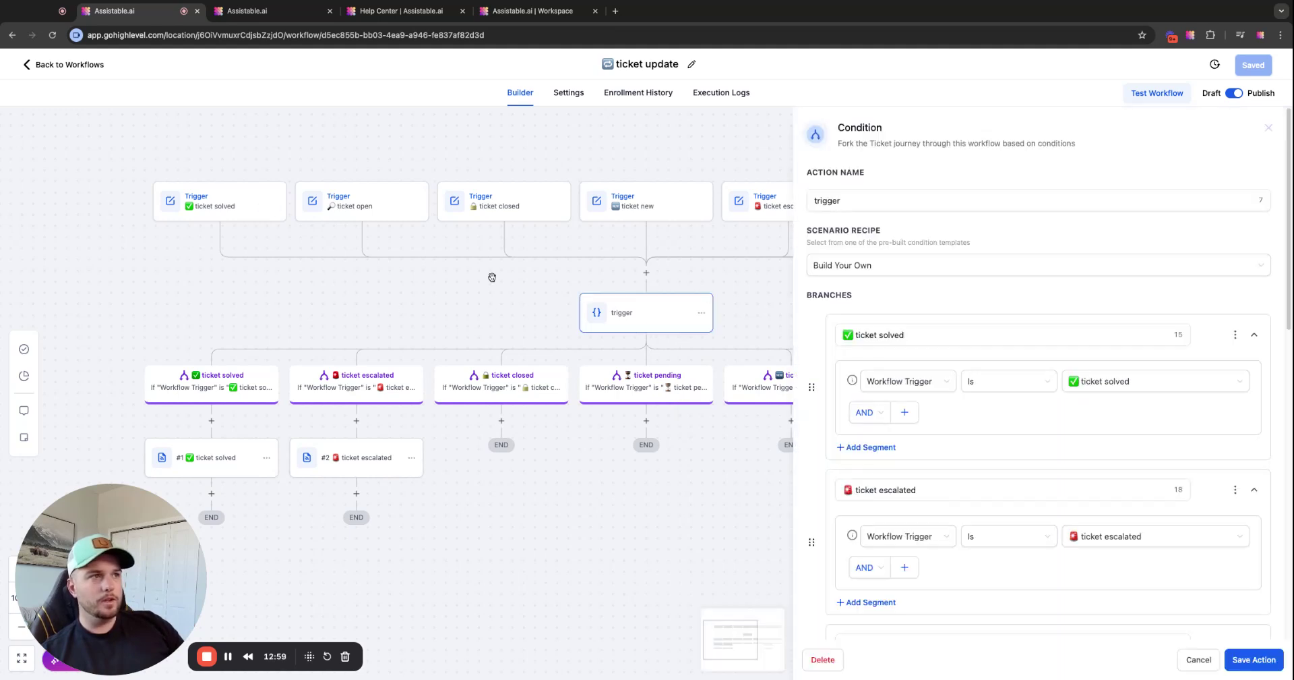
Open the '#1 ticket solved' webhook step's settings
{"action": "left_click", "coordinate": [1269, 128]}
{"action": "left_click", "coordinate": [211, 458]}
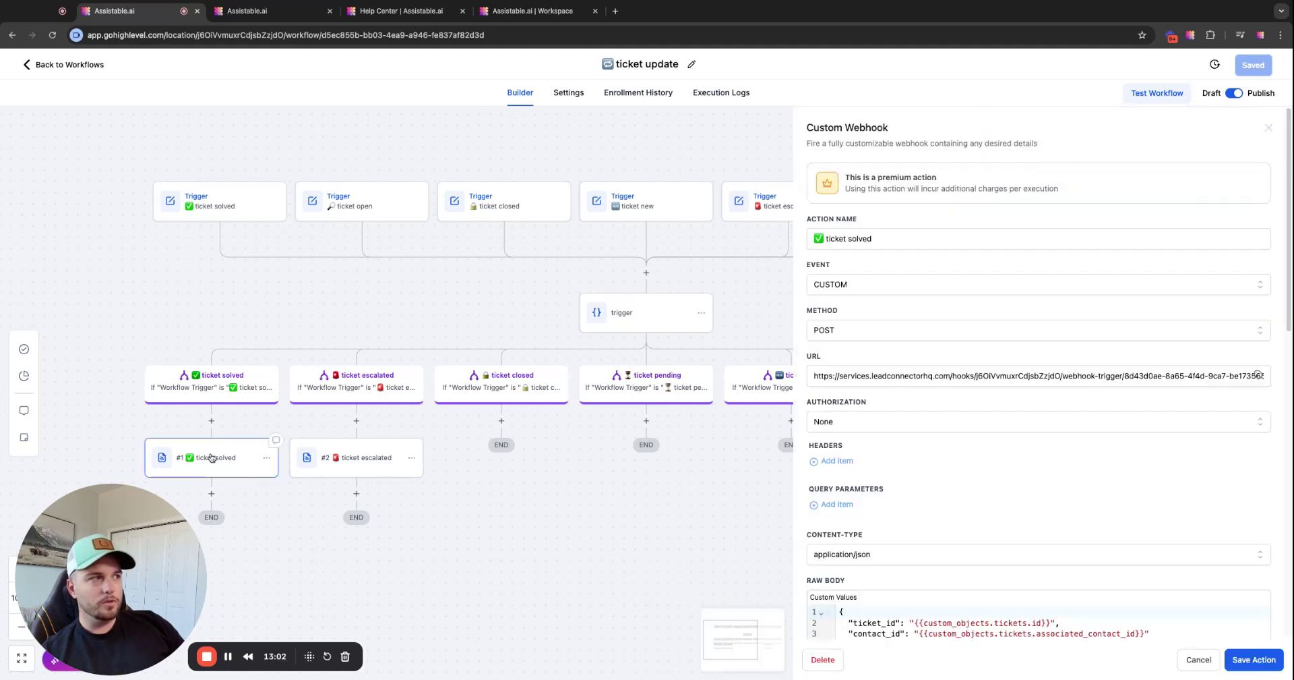
{"action": "left_click", "coordinate": [1268, 128]}
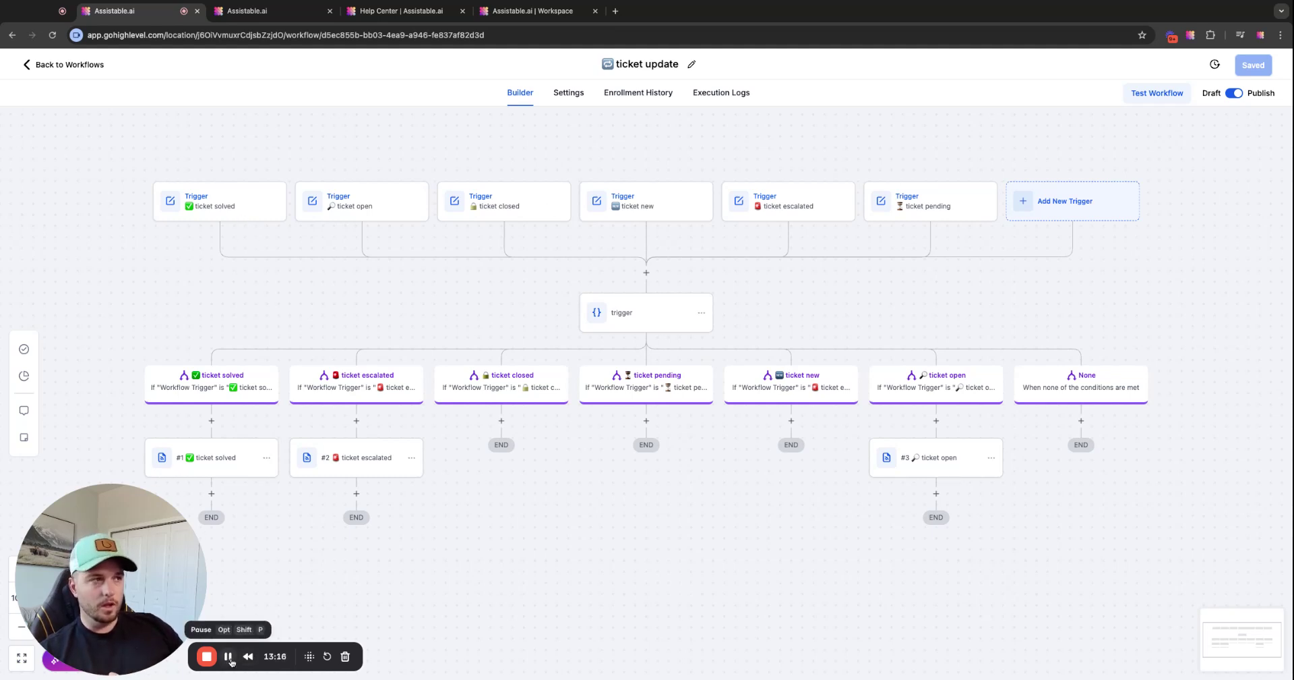
{"action": "left_click", "coordinate": [205, 472]}
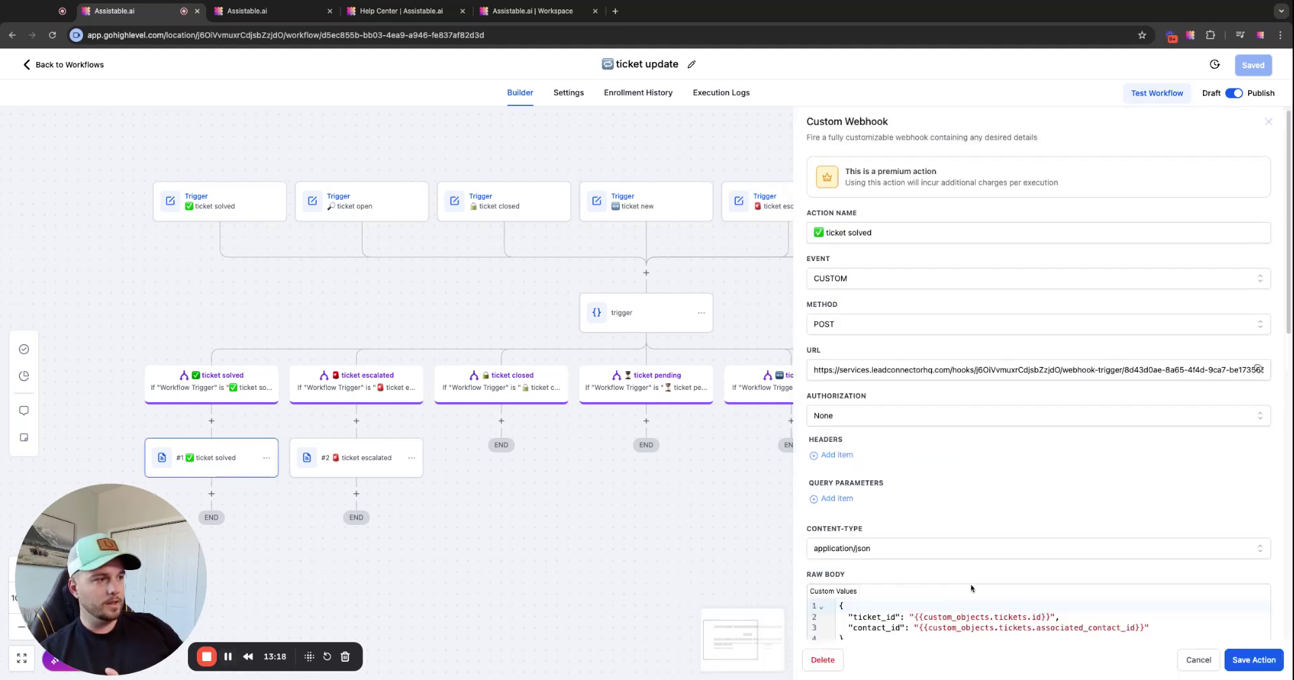
{"action": "scroll", "coordinate": [990, 549], "scroll_direction": "down", "scroll_amount": 3}
Inspect the Raw Body's ticket_id and contact_id values, then go back to the workflow list
{"action": "triple_click", "coordinate": [1001, 519]}
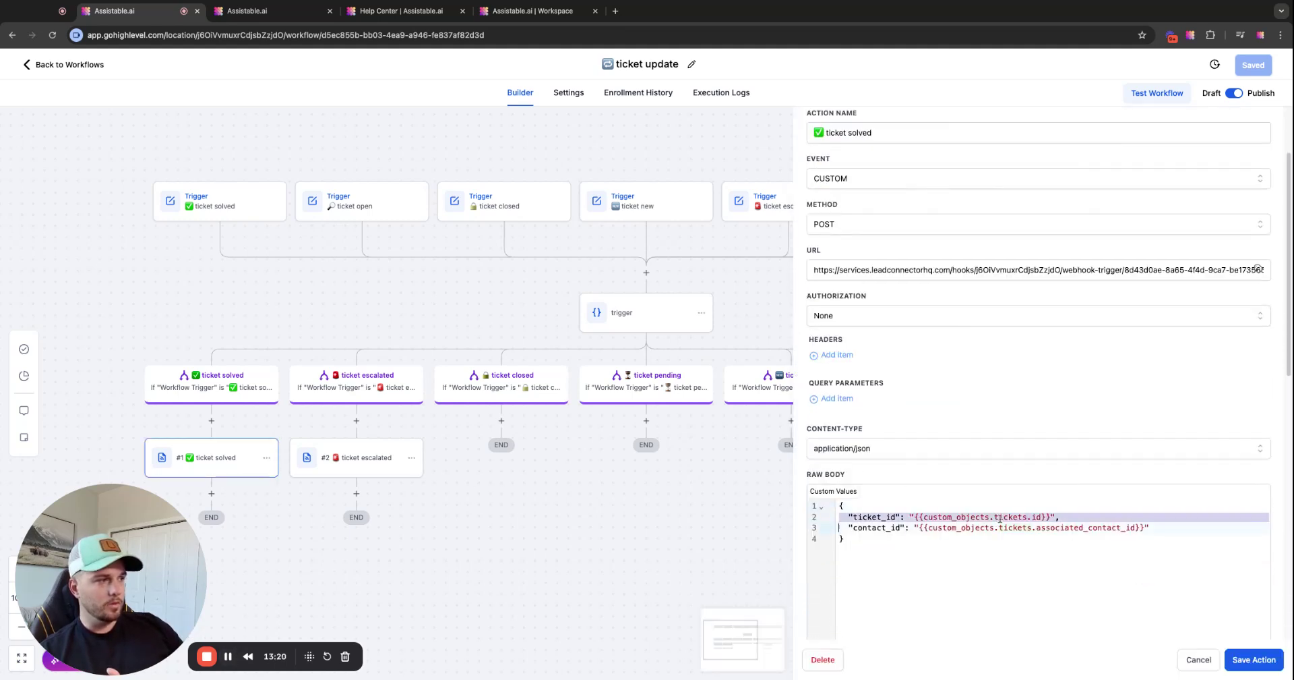
{"action": "left_click", "coordinate": [1019, 527]}
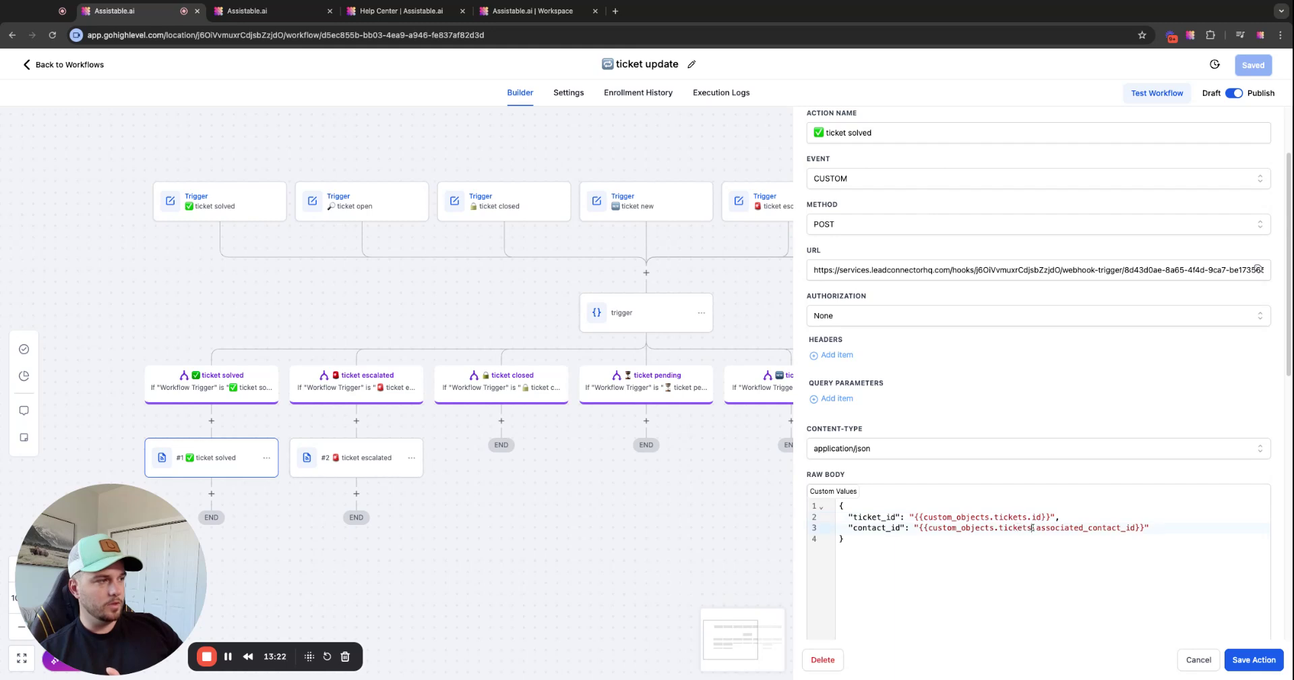
{"action": "double_click", "coordinate": [1033, 527]}
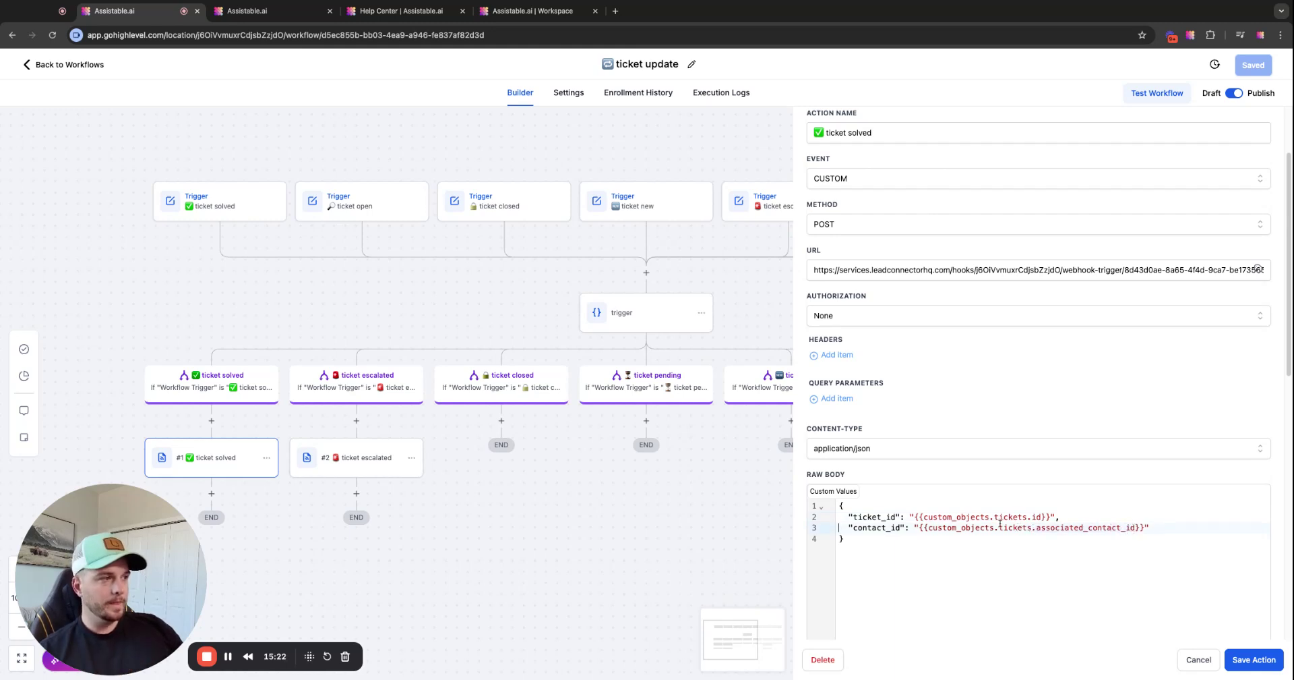
{"action": "key", "text": "shift+Right"}
{"action": "key", "text": "shift+Right"}
{"action": "key", "text": "shift+Right"}
{"action": "key", "text": "shift+Right"}
{"action": "key", "text": "shift+Right"}
{"action": "key", "text": "shift+Right"}
{"action": "key", "text": "shift+Right"}
{"action": "key", "text": "shift+Right"}
{"action": "key", "text": "shift+Right"}
{"action": "key", "text": "shift+Right"}
{"action": "key", "text": "shift+Right"}
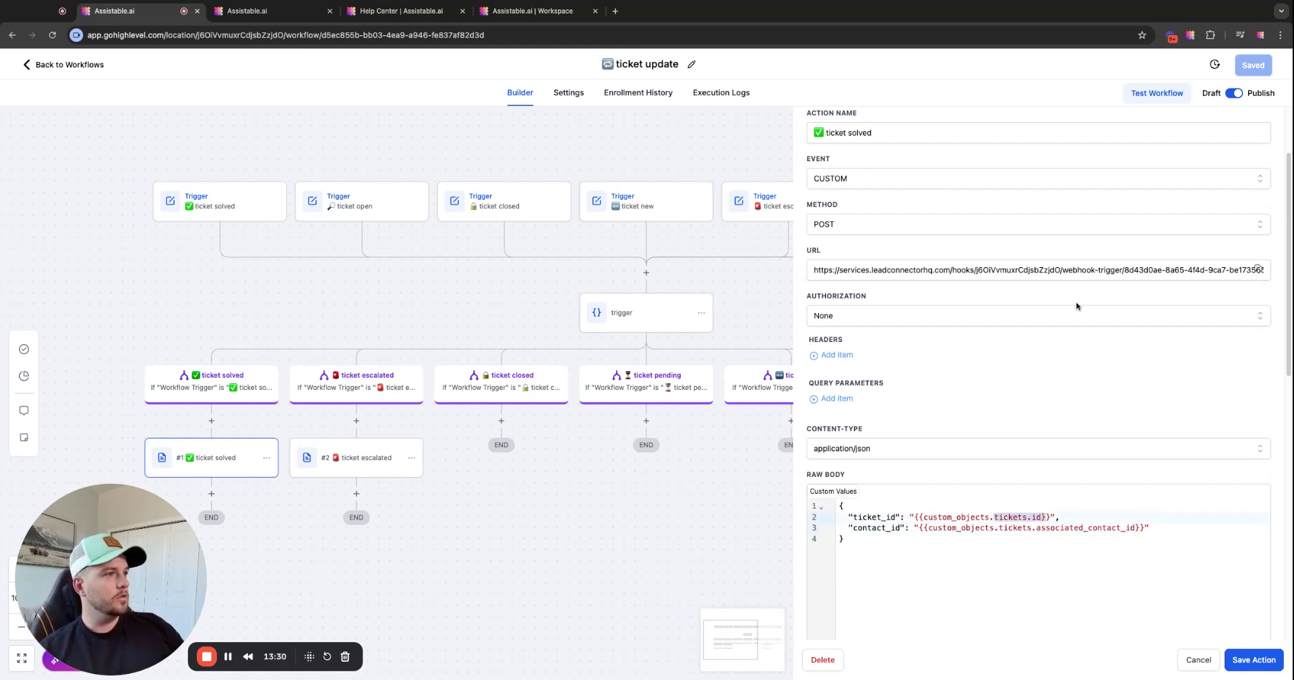
{"action": "scroll", "coordinate": [983, 369], "scroll_direction": "up", "scroll_amount": 1}
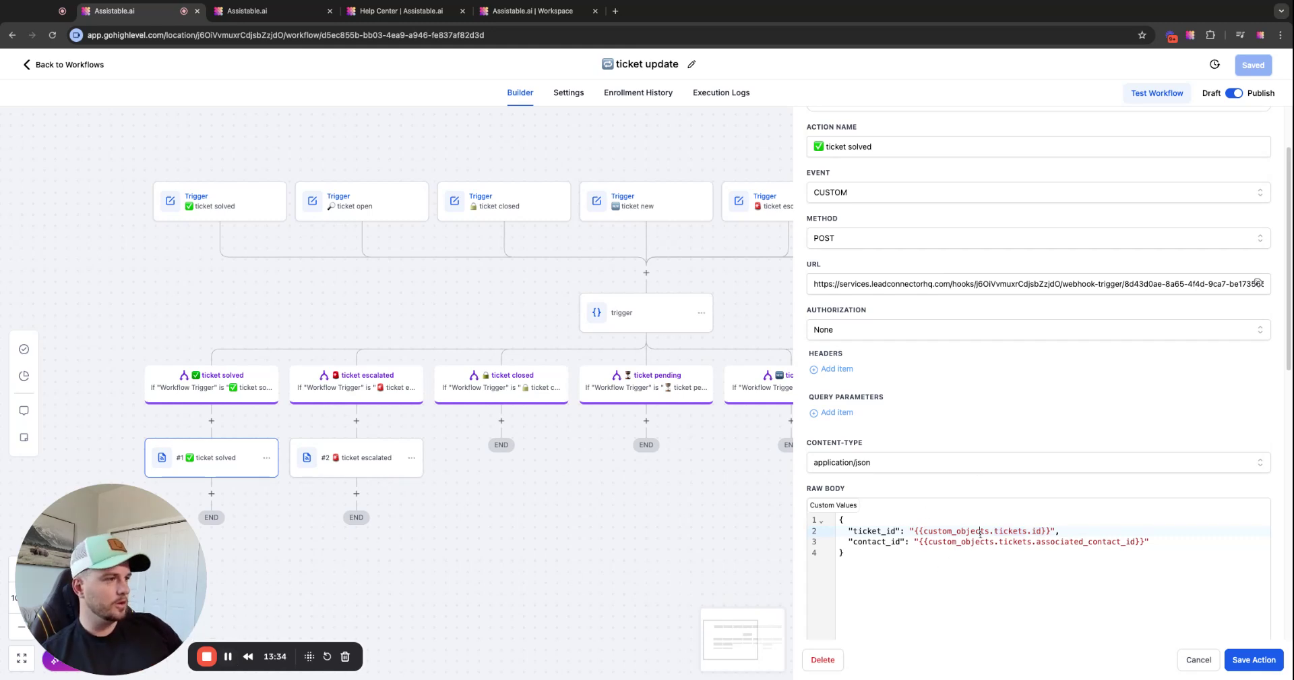
{"action": "left_click_drag", "start_coordinate": [979, 530], "coordinate": [839, 541]}
{"action": "scroll", "coordinate": [918, 371], "scroll_direction": "up", "scroll_amount": 2}
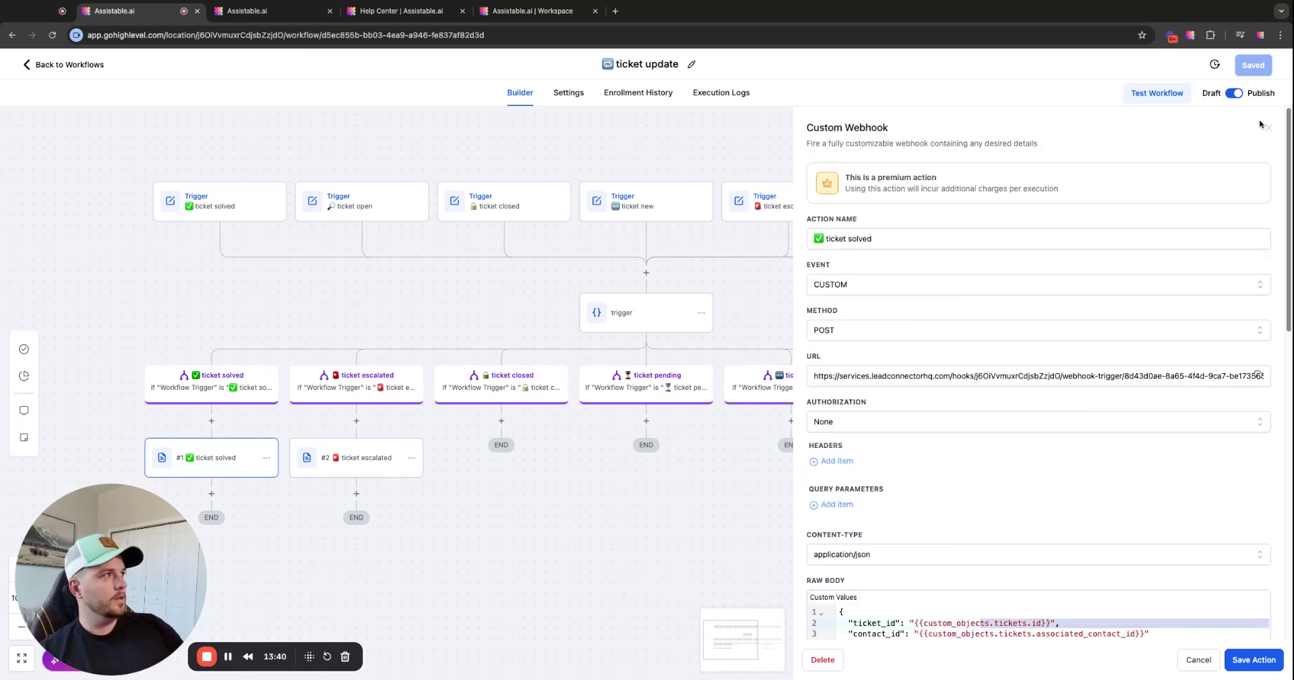
{"action": "left_click", "coordinate": [76, 64]}
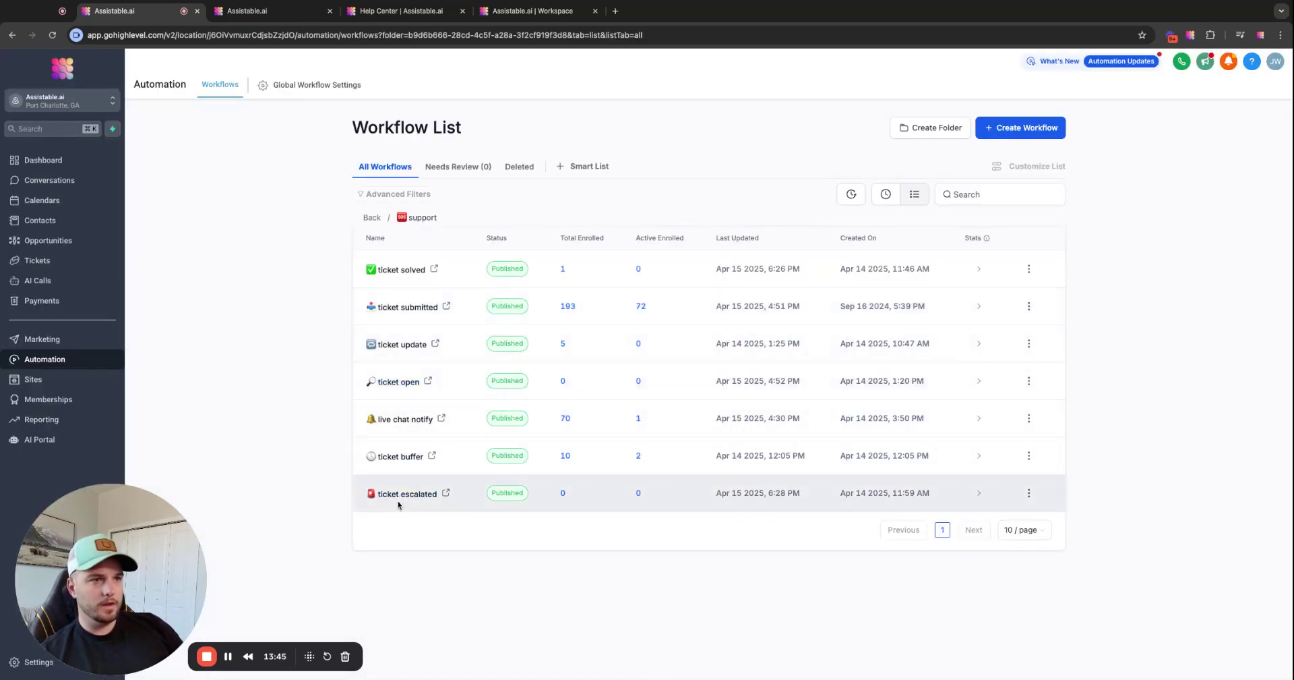
Open the 'ticket solved' workflow and check its inbound webhook's contact_id mapping
{"action": "left_click", "coordinate": [415, 270]}
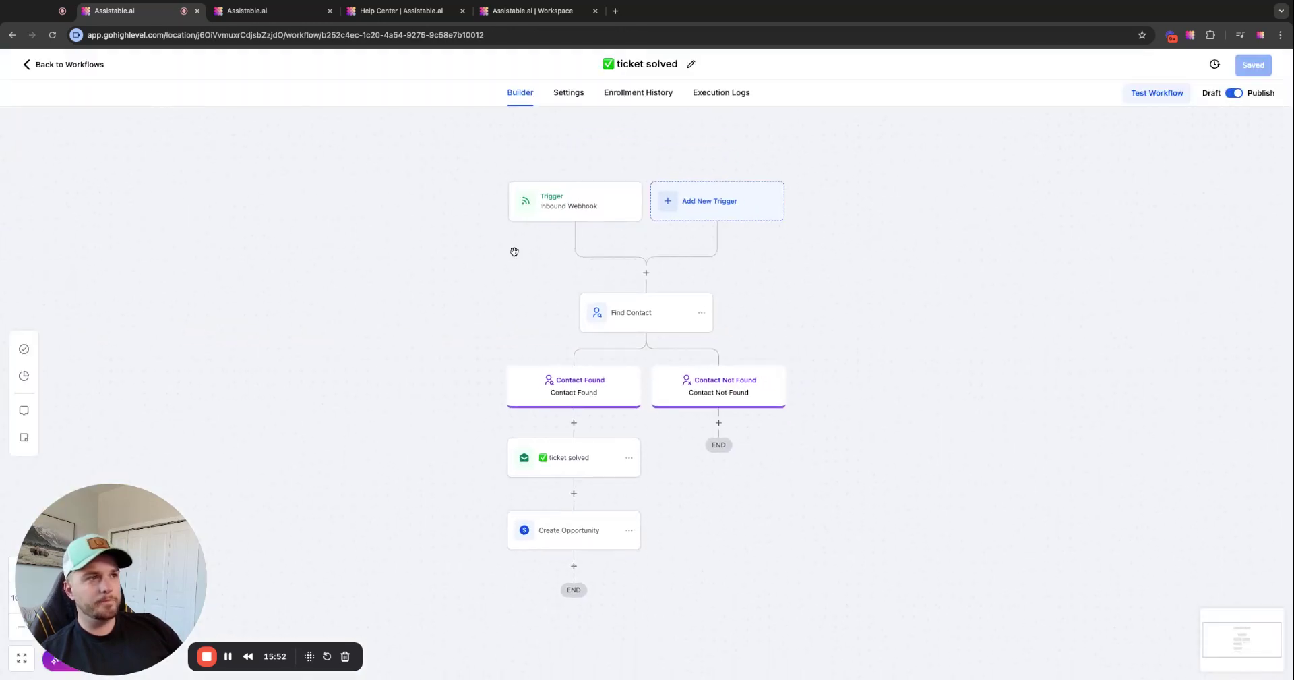
{"action": "left_click_drag", "start_coordinate": [616, 64], "coordinate": [726, 64]}
{"action": "left_click", "coordinate": [680, 139]}
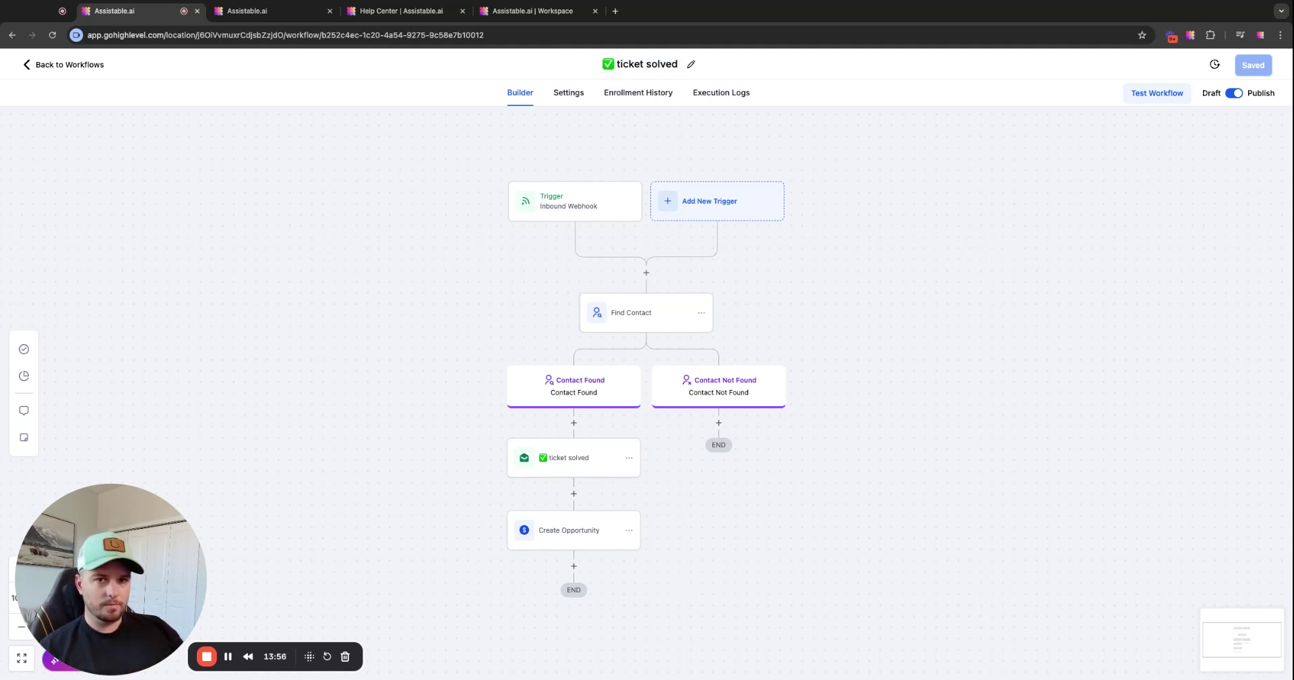
{"action": "left_click", "coordinate": [601, 207]}
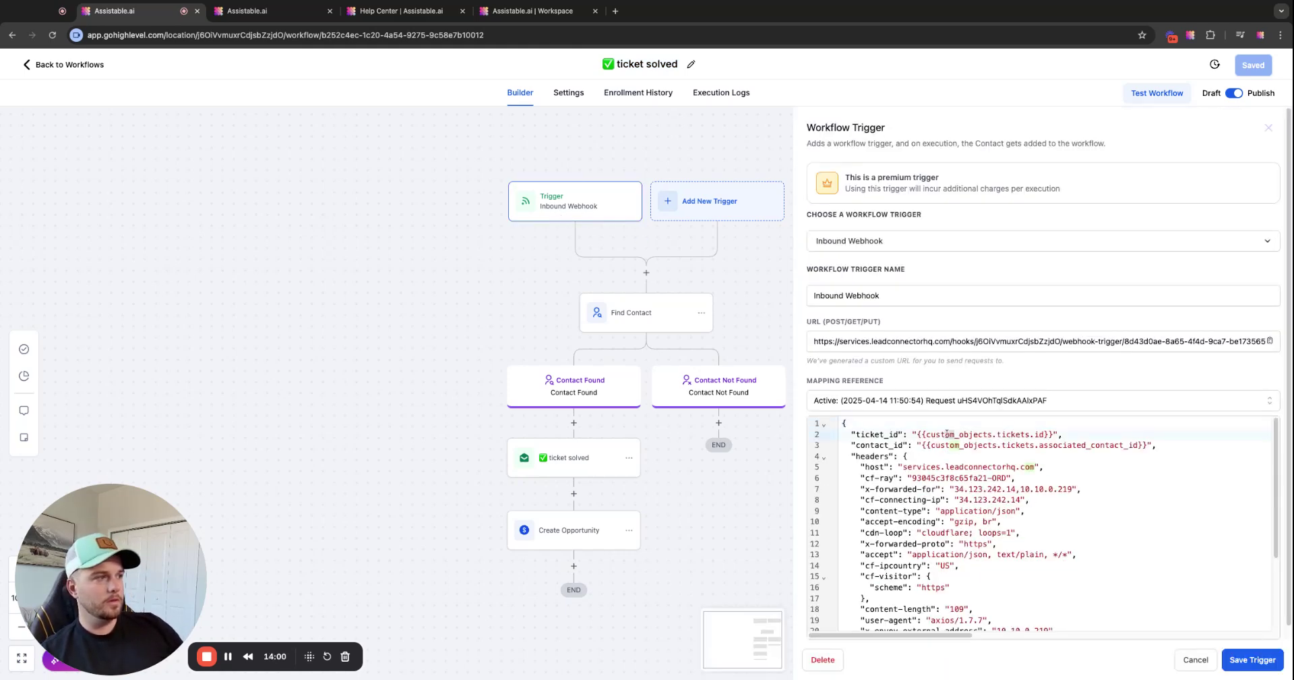
{"action": "left_click", "coordinate": [1060, 445]}
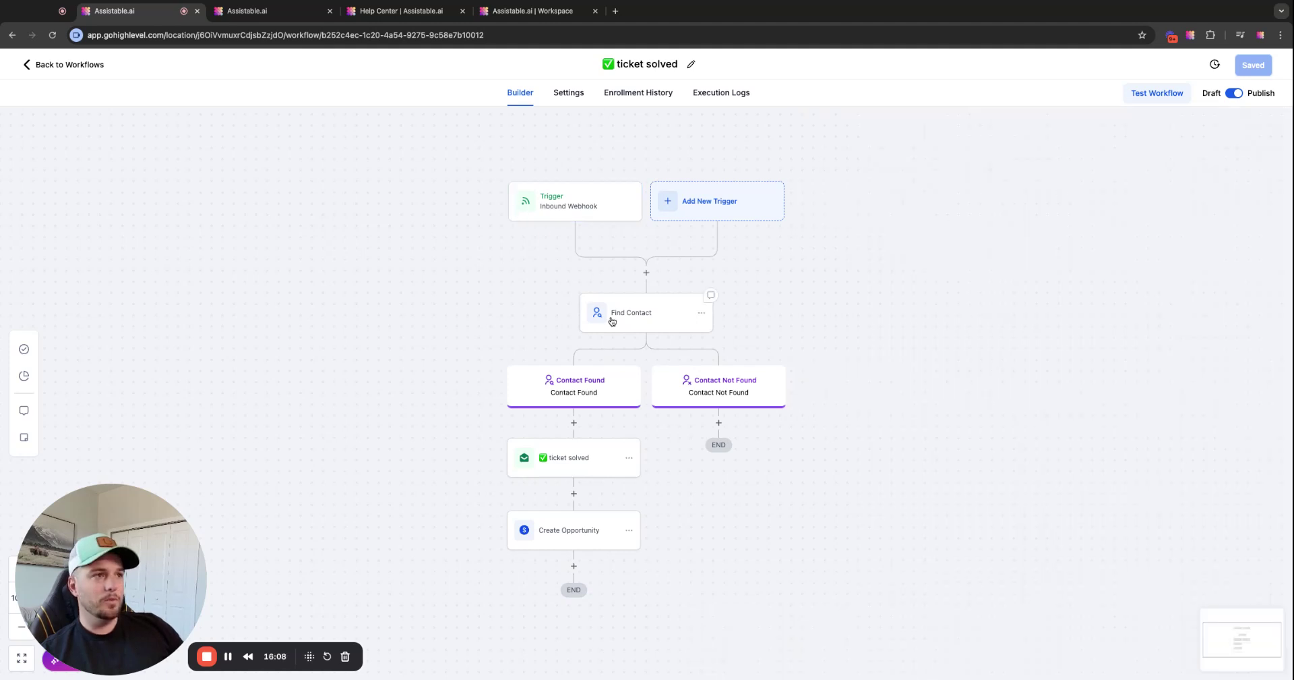
Check the Find Contact step's Contact ID lookup value
{"action": "left_click", "coordinate": [614, 315]}
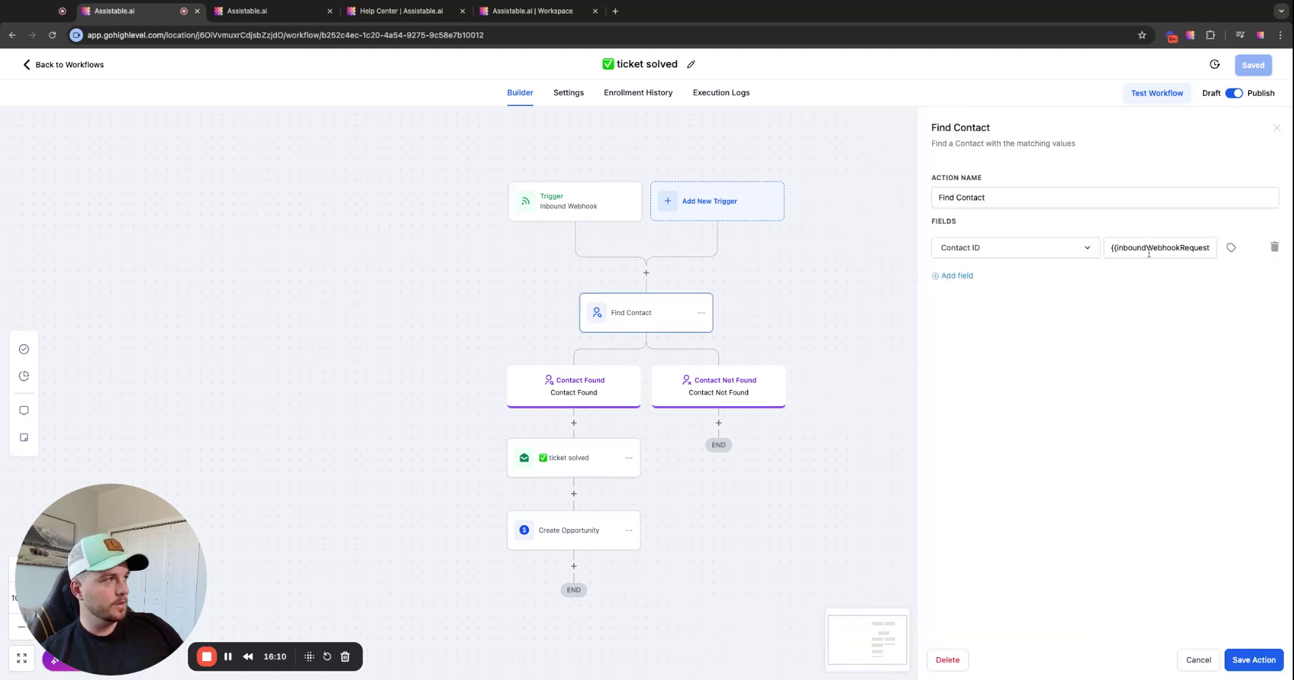
{"action": "triple_click", "coordinate": [1150, 253]}
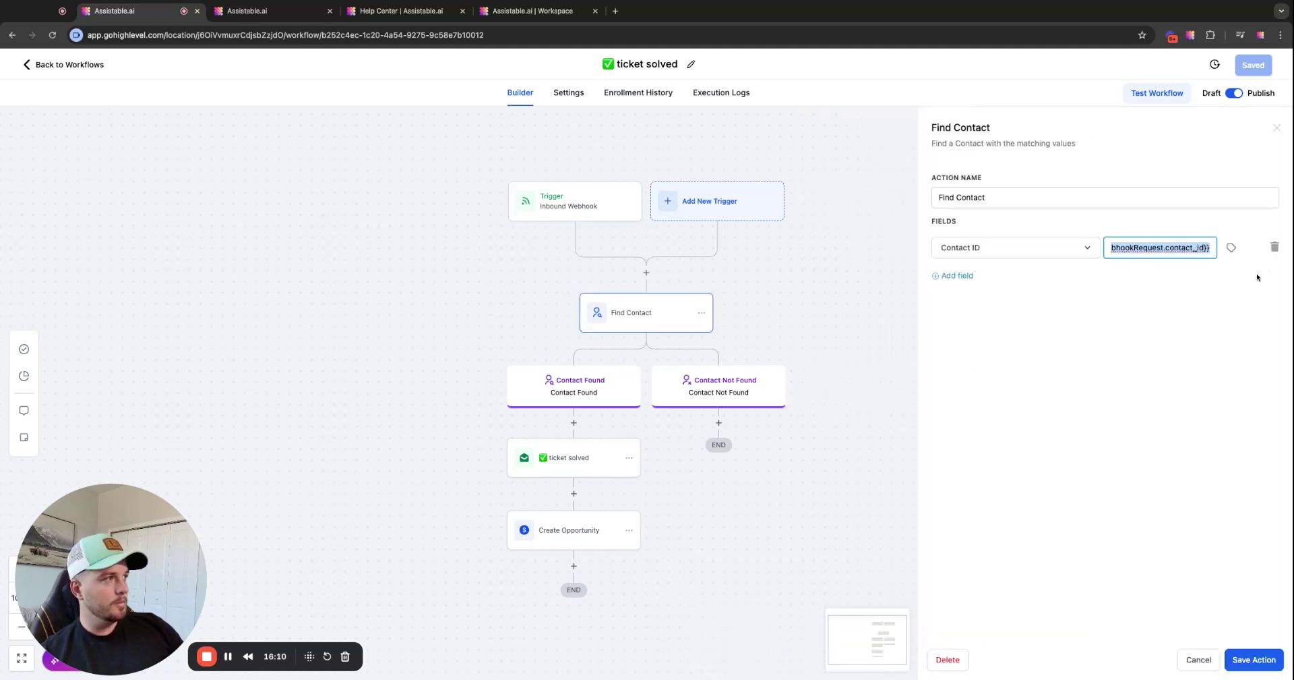
{"action": "left_click", "coordinate": [1177, 337]}
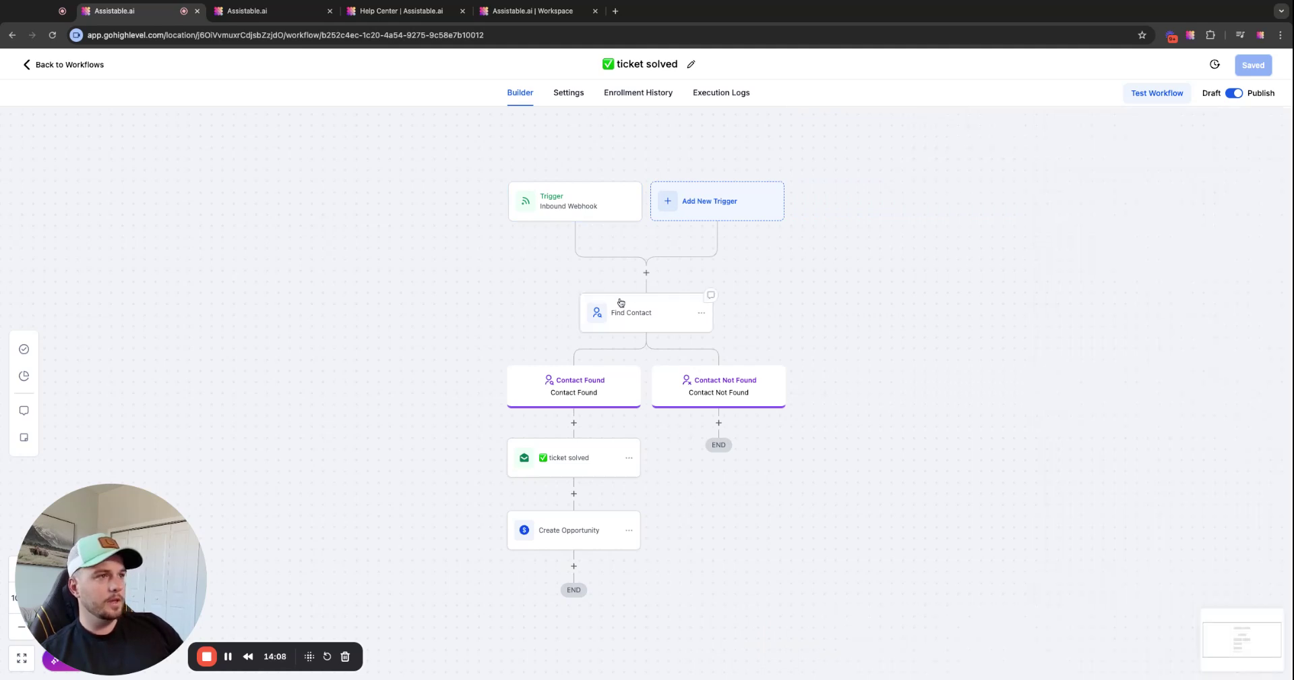
Review the ticket solved email, noting ticket_id in its subject line
{"action": "left_click", "coordinate": [575, 449]}
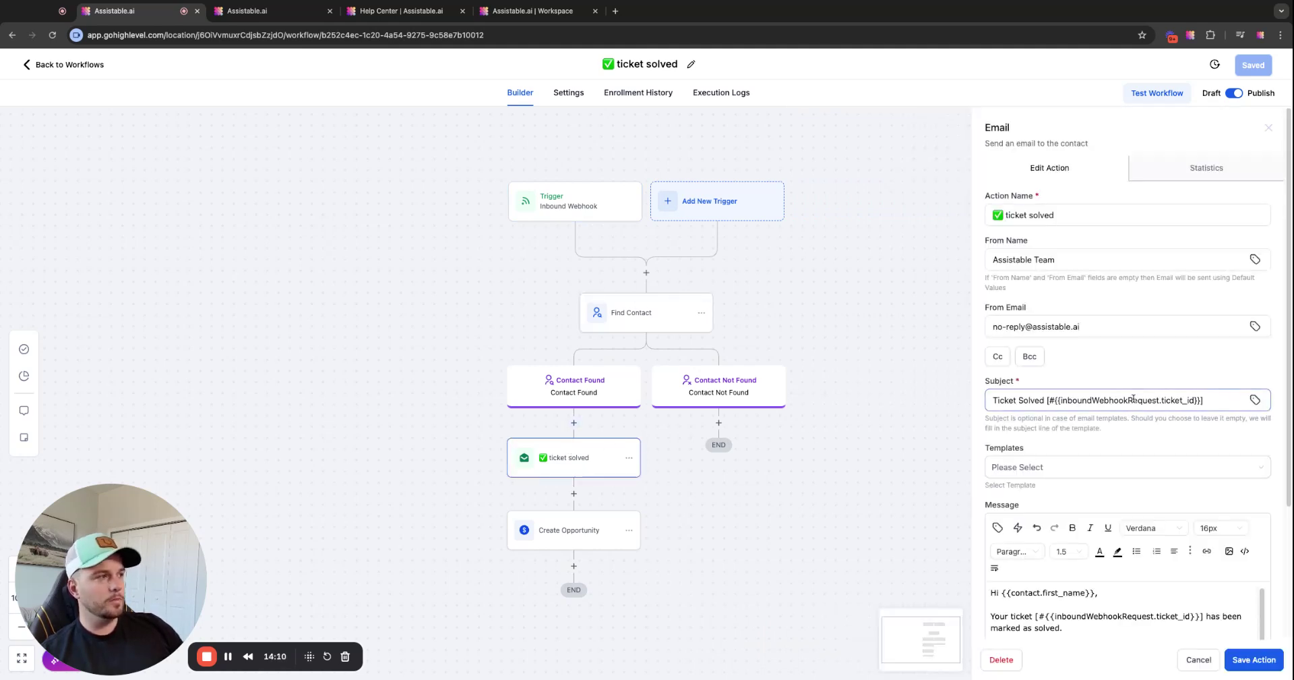
{"action": "scroll", "coordinate": [1078, 391], "scroll_direction": "down", "scroll_amount": 3}
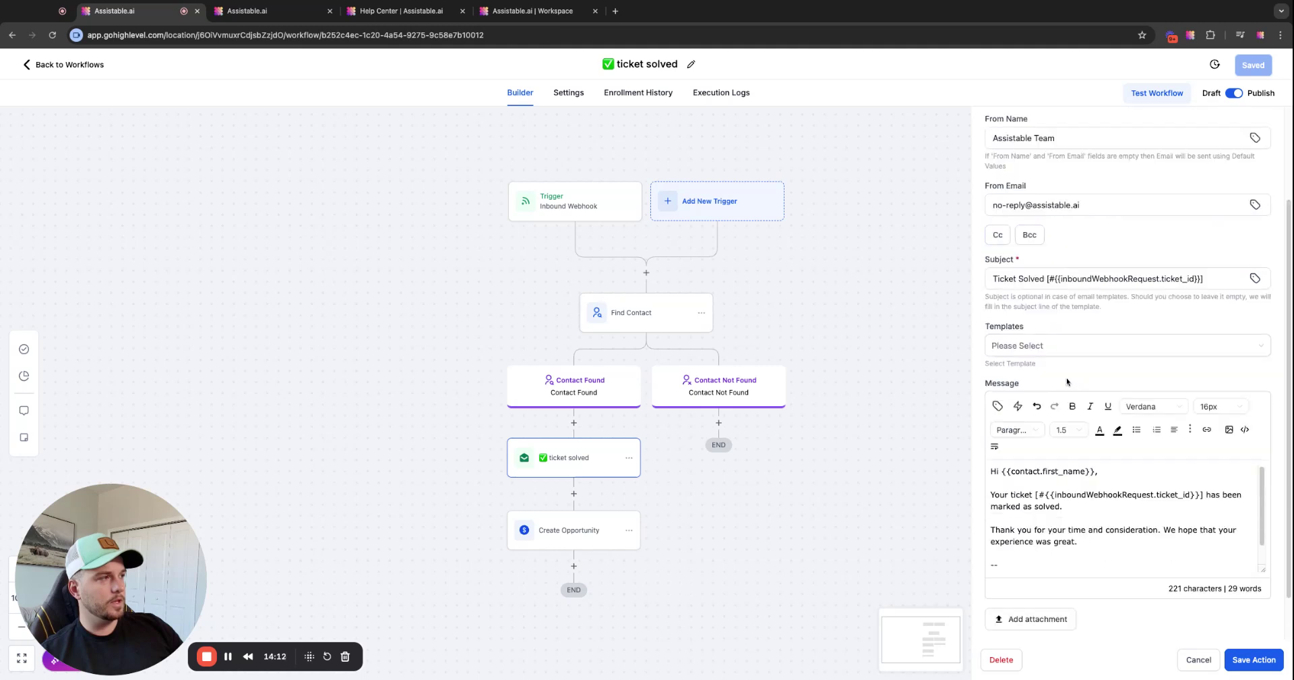
{"action": "left_click", "coordinate": [1059, 277]}
{"action": "key", "text": "super+a"}
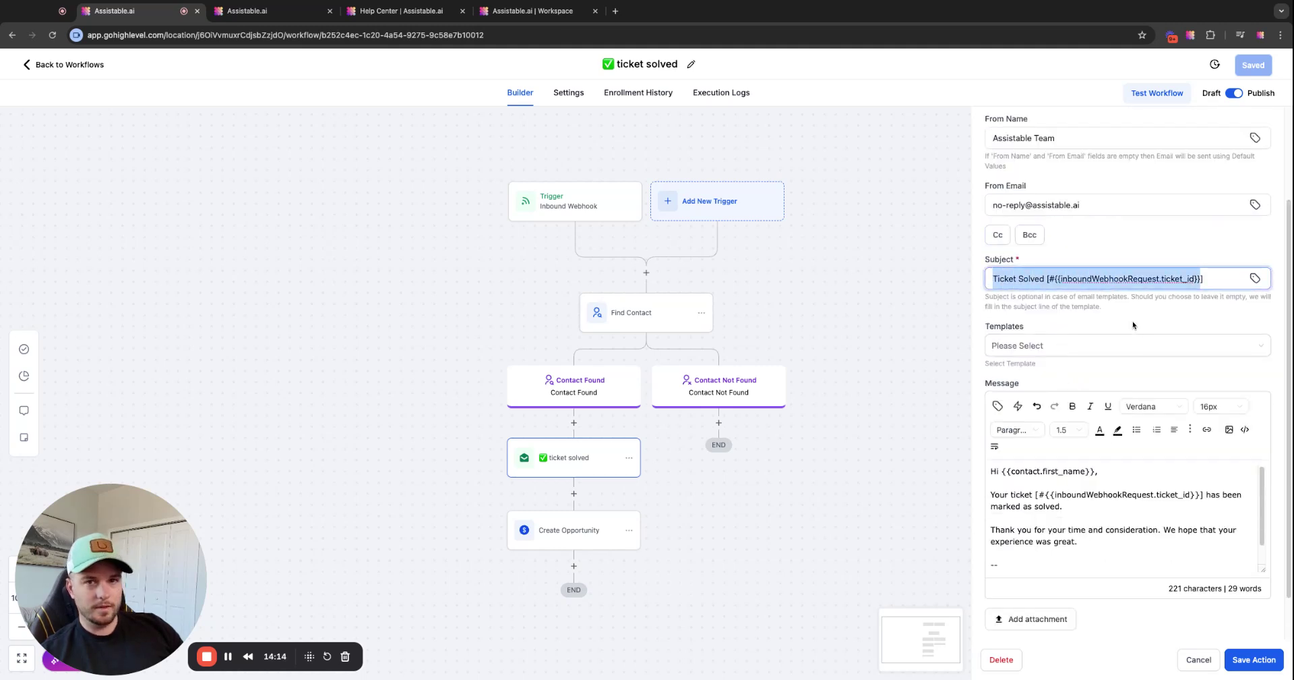
{"action": "double_click", "coordinate": [1164, 279]}
{"action": "scroll", "coordinate": [1067, 513], "scroll_direction": "down", "scroll_amount": 5}
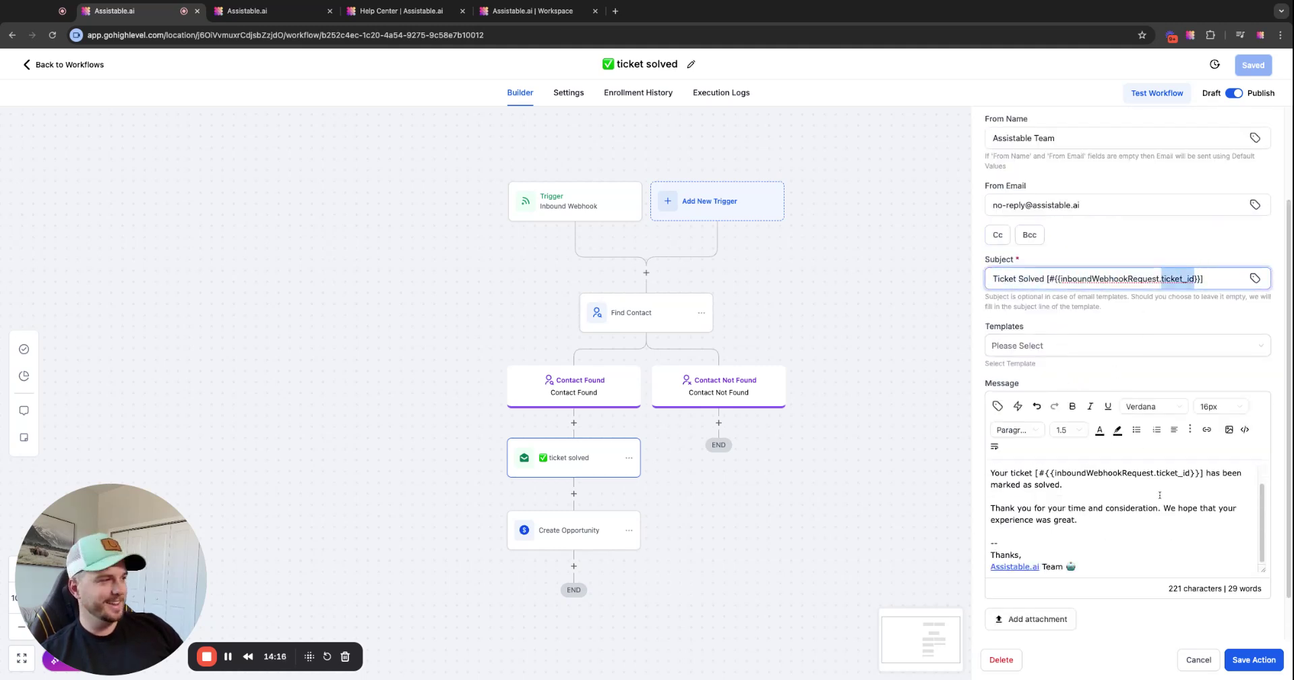
{"action": "scroll", "coordinate": [1168, 384], "scroll_direction": "up", "scroll_amount": 5}
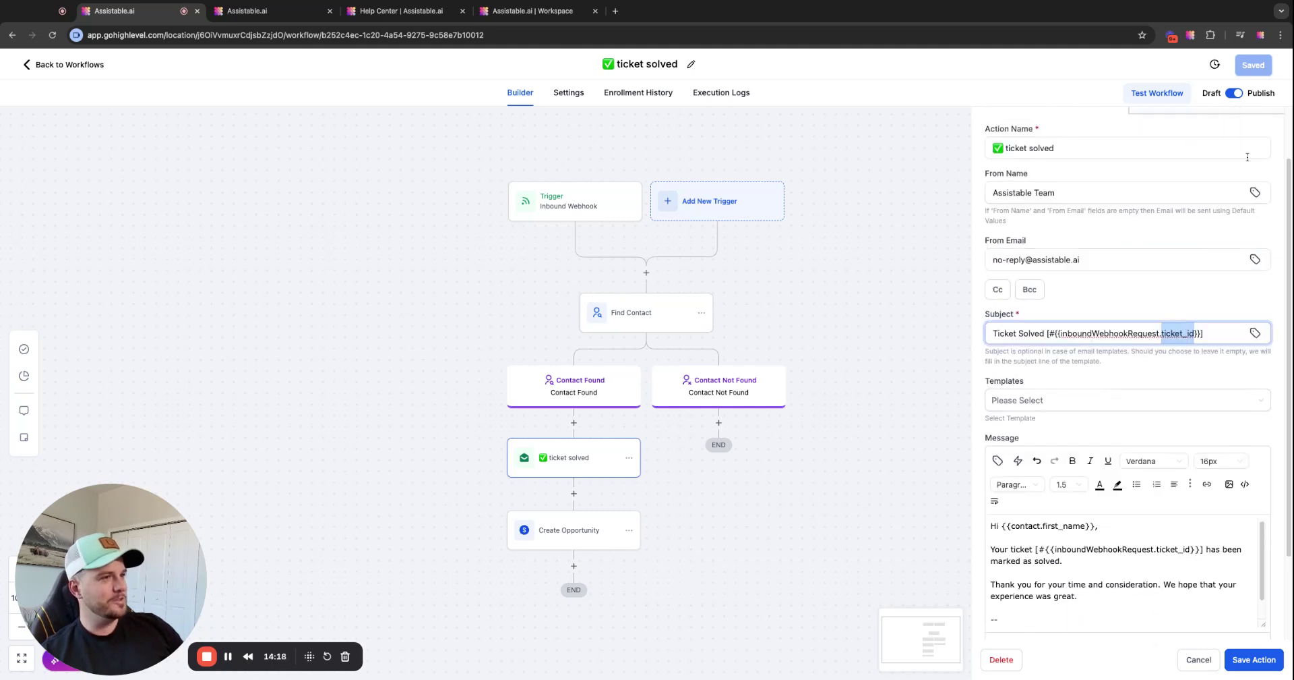
{"action": "left_click", "coordinate": [1271, 132]}
Confirm the Create Opportunity step uses Support Pipeline at stage Solved
{"action": "left_click", "coordinate": [587, 533]}
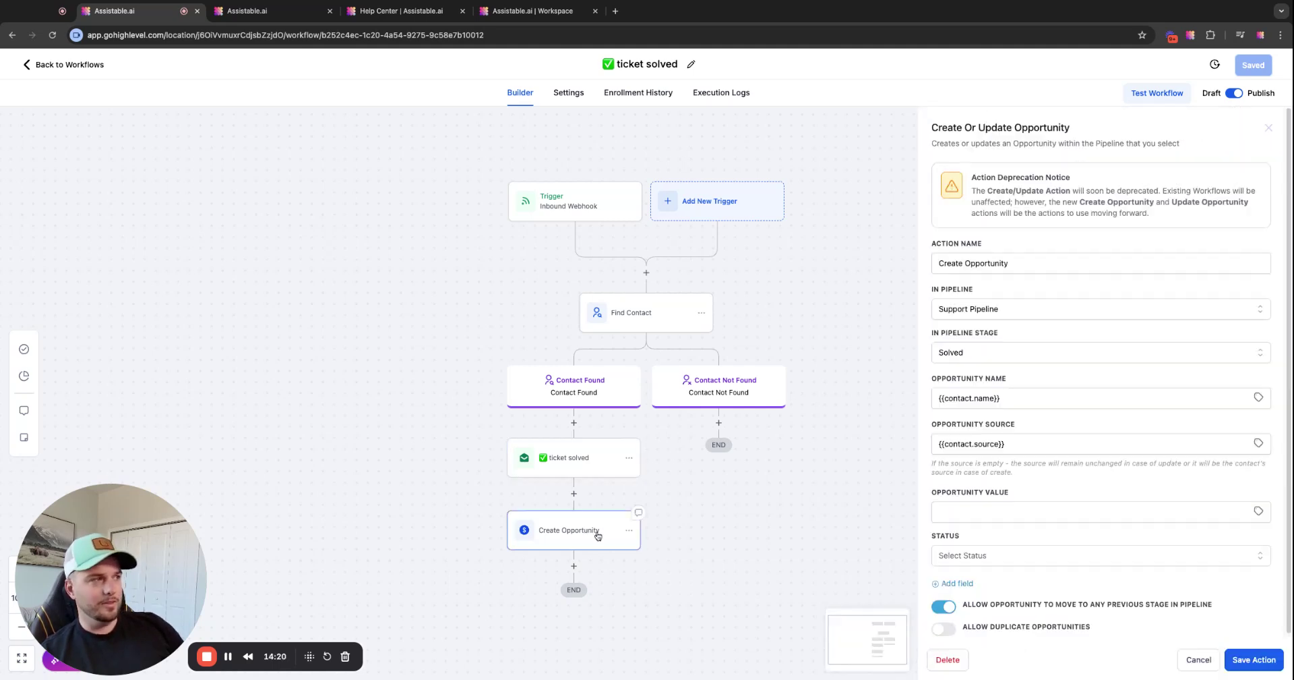
{"action": "left_click", "coordinate": [1265, 125]}
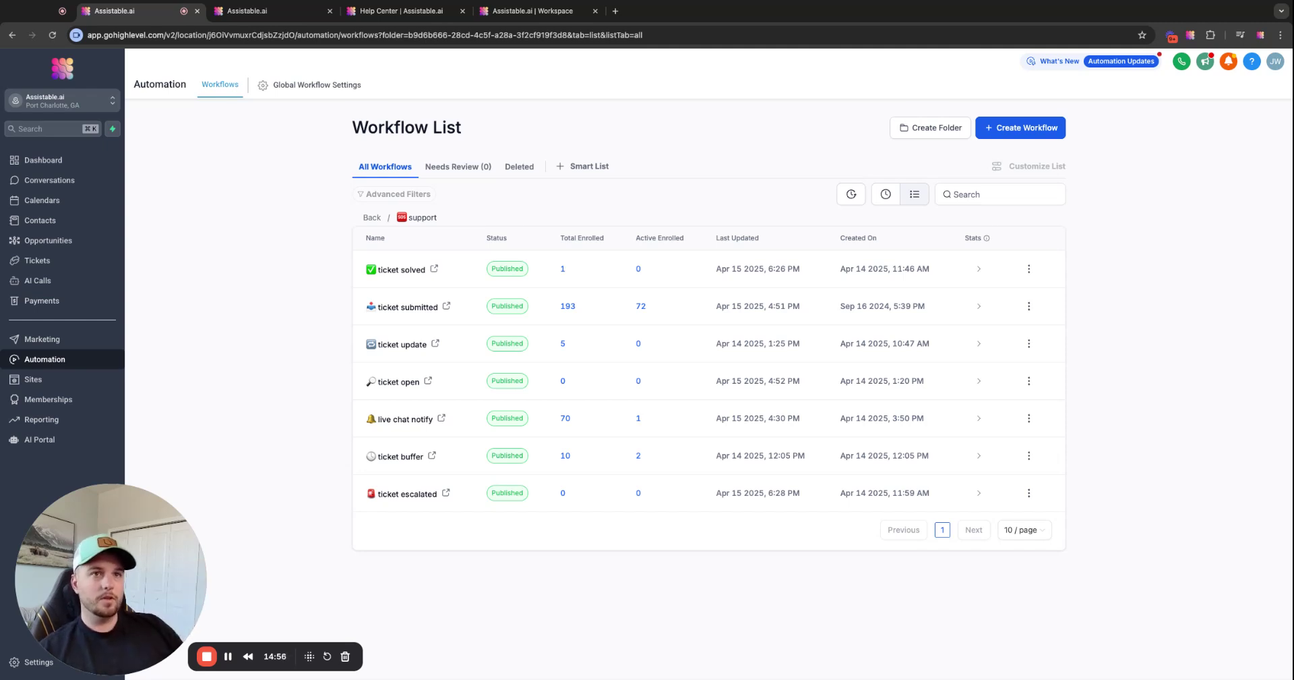
{"action": "left_click", "coordinate": [60, 260]}
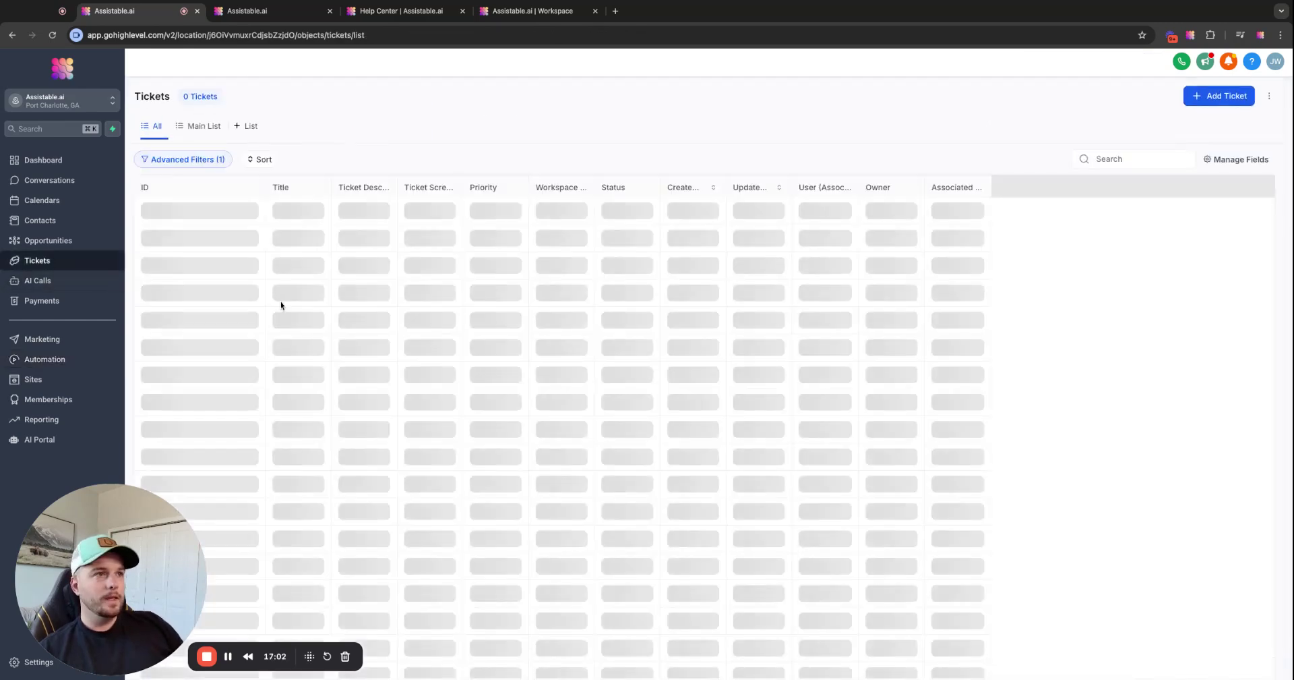
{"action": "left_click", "coordinate": [90, 359]}
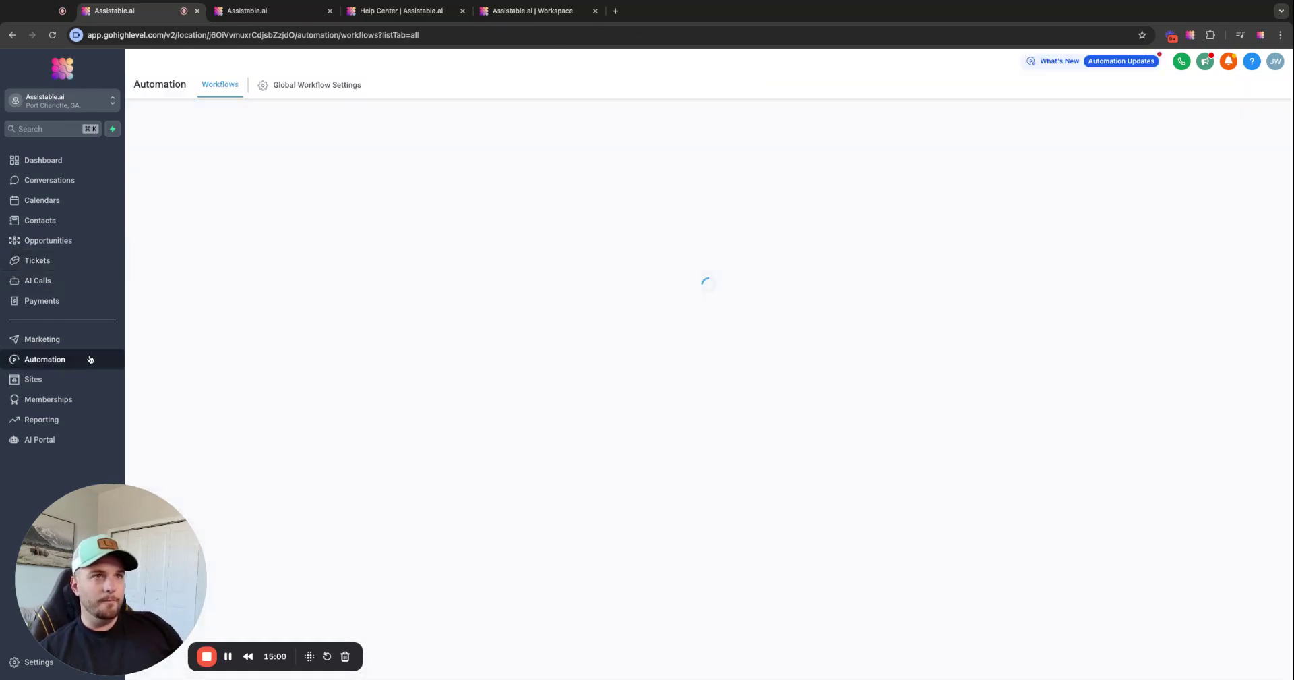
{"action": "left_click", "coordinate": [422, 491]}
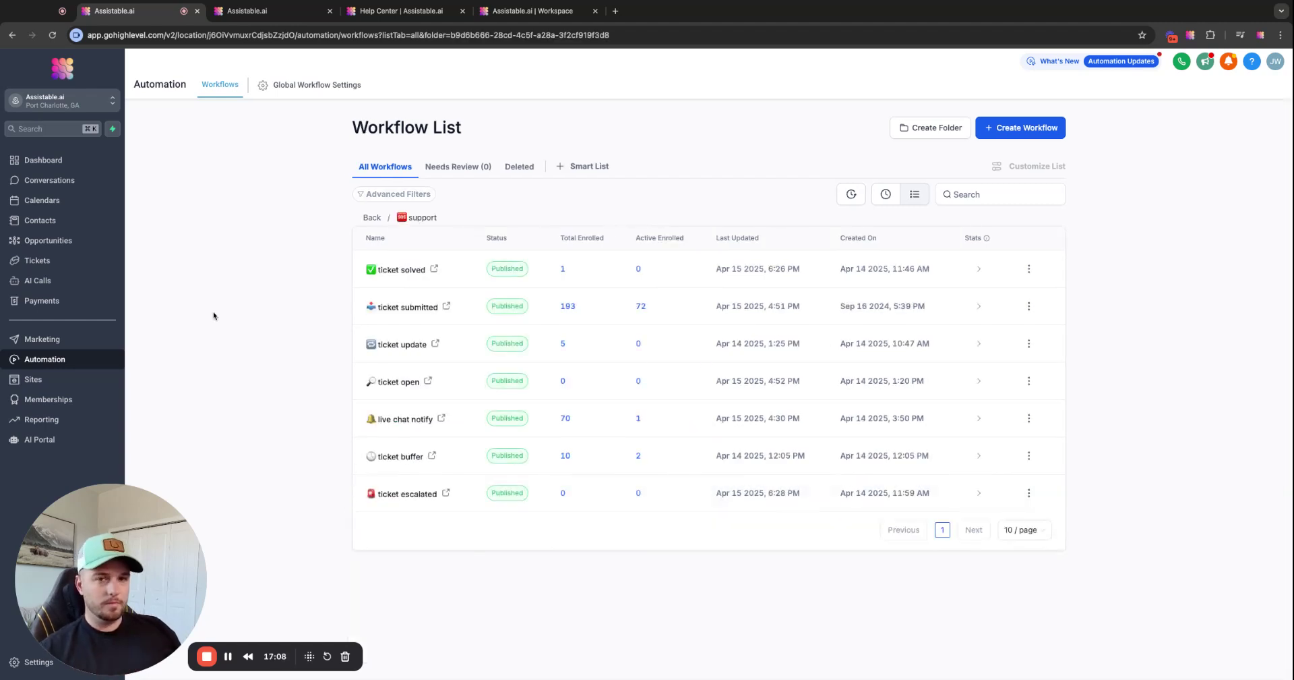
{"action": "left_click", "coordinate": [543, 8]}
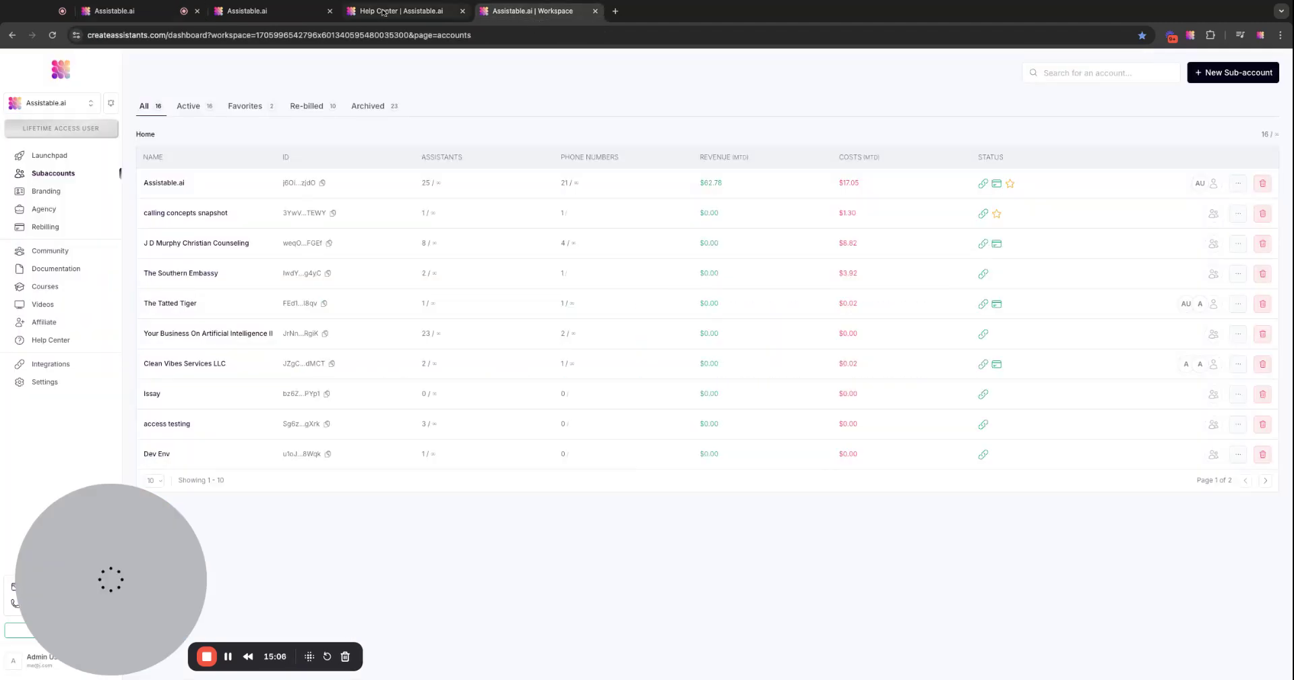
{"action": "left_click", "coordinate": [118, 12]}
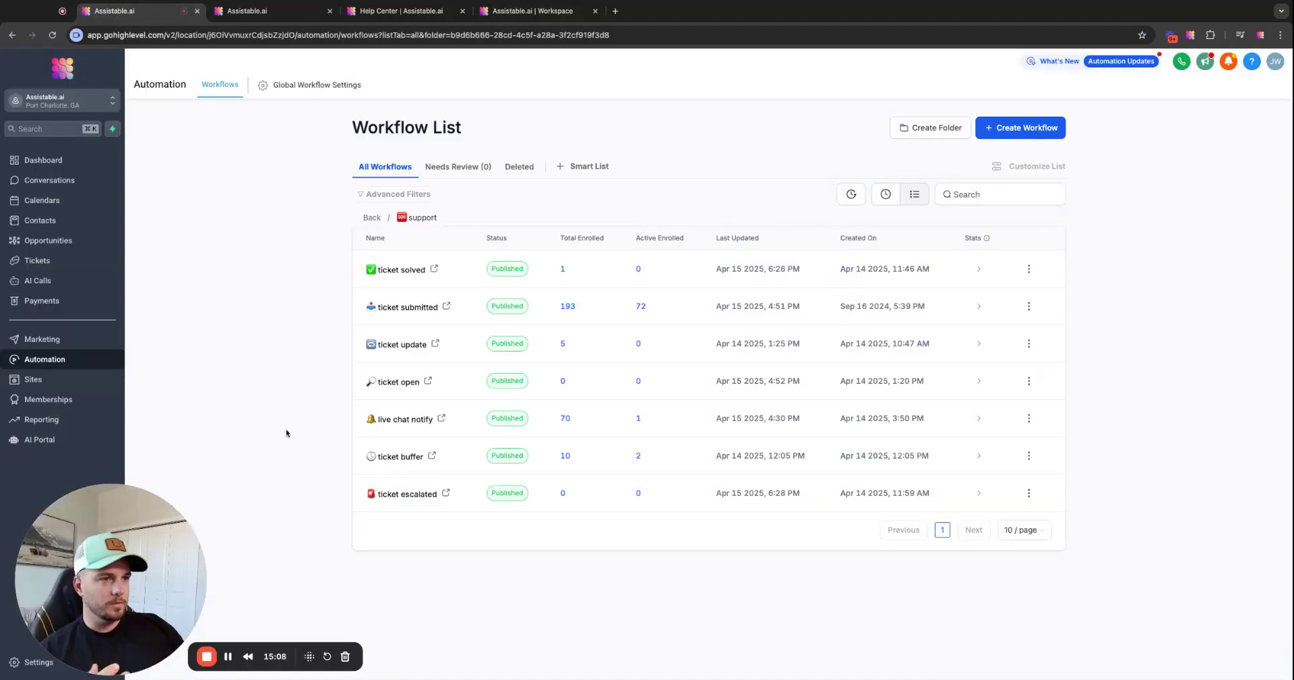